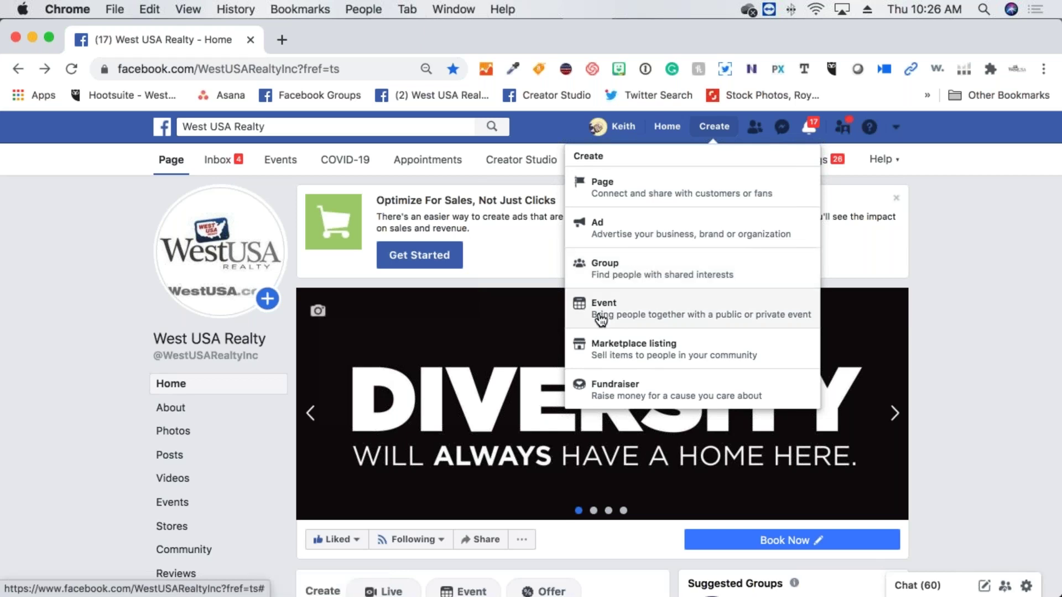
Start a new Business or Brand page from Create > Page and focus the Page name field
click(650, 200)
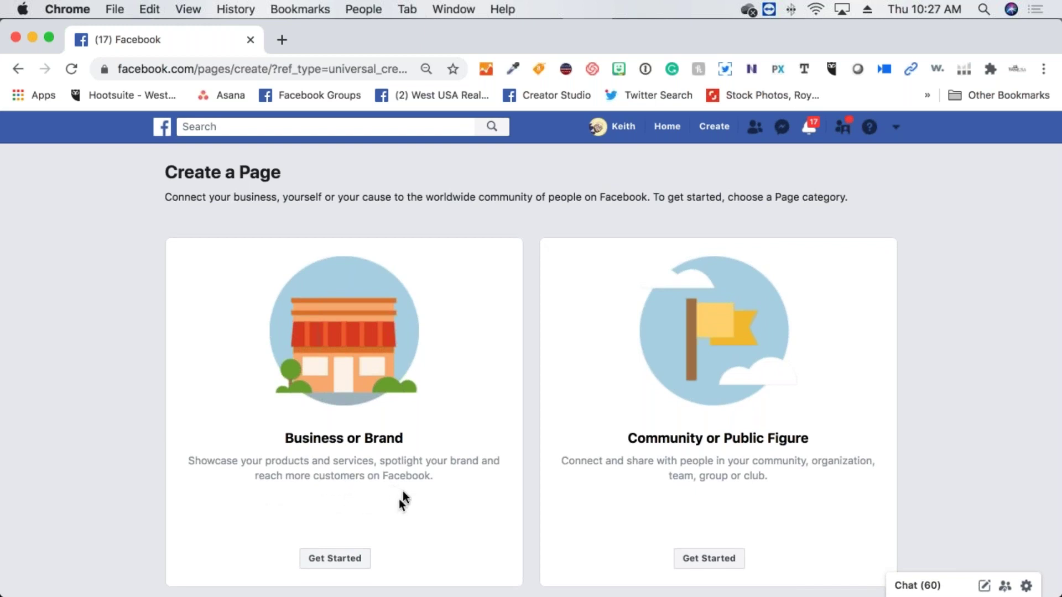
click(337, 559)
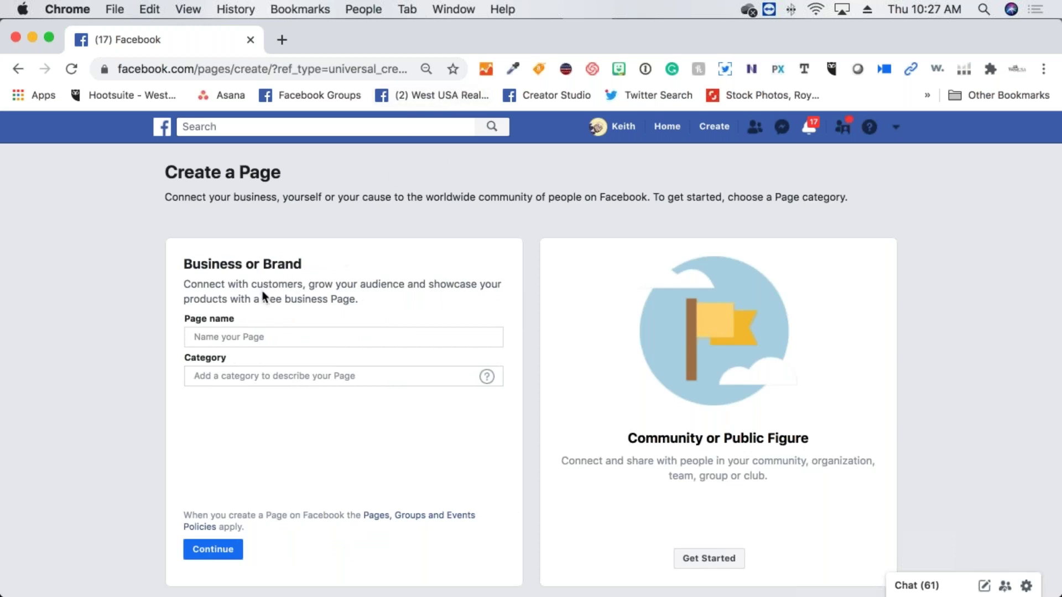
click(259, 337)
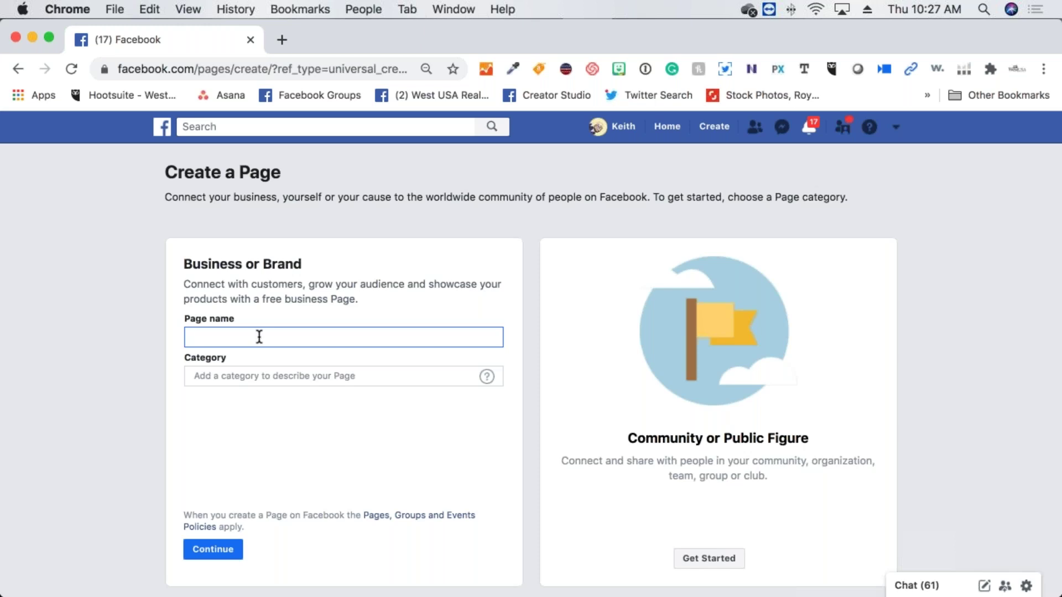
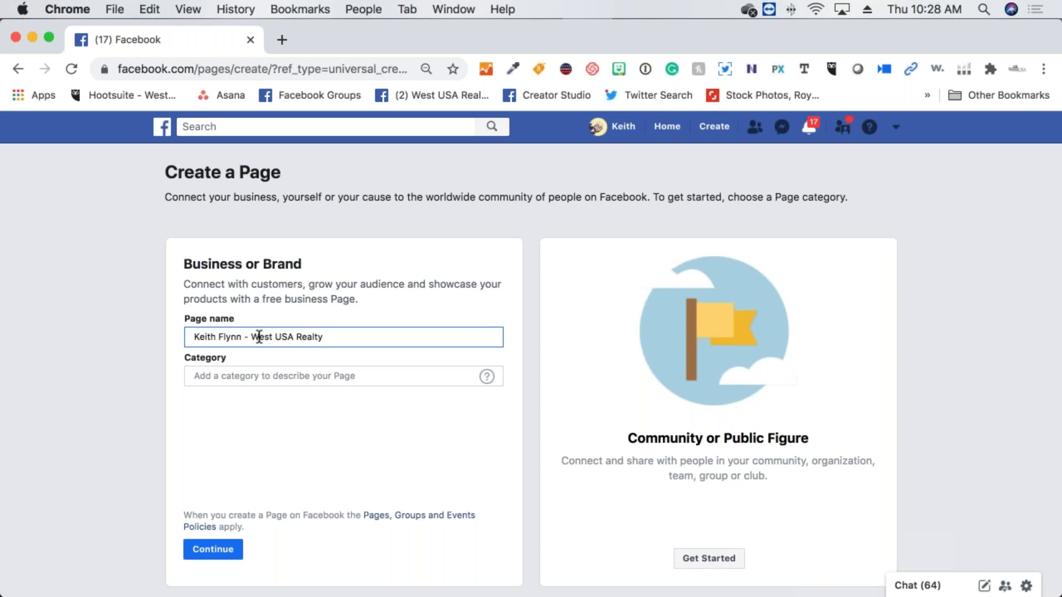
click(277, 378)
text(real es)
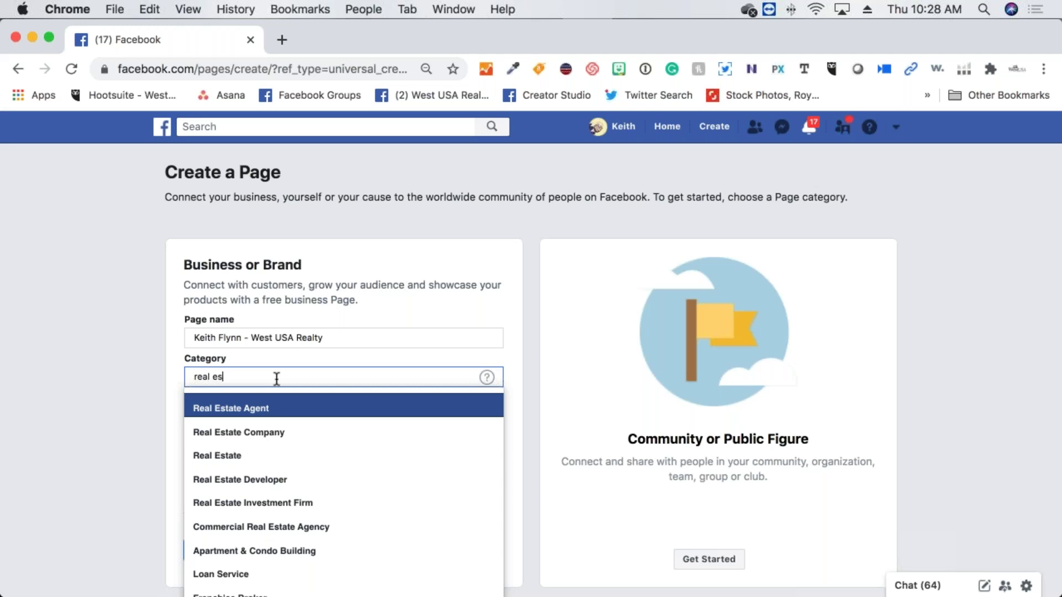
Set category to Real Estate Agent, autofill the 2355 business address, and hide the street address
click(285, 408)
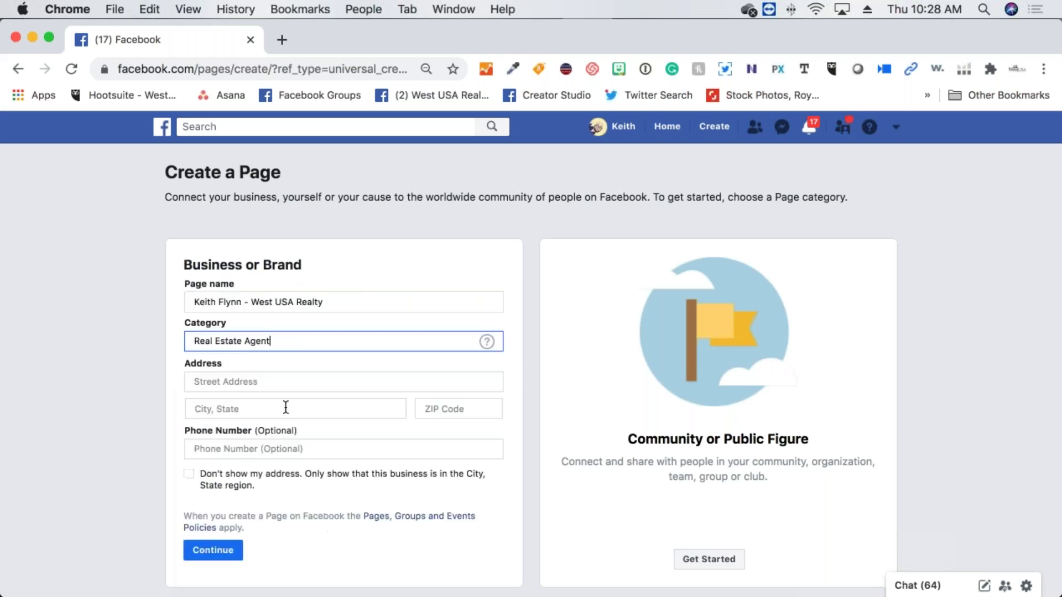
scroll(251, 387, down, 1)
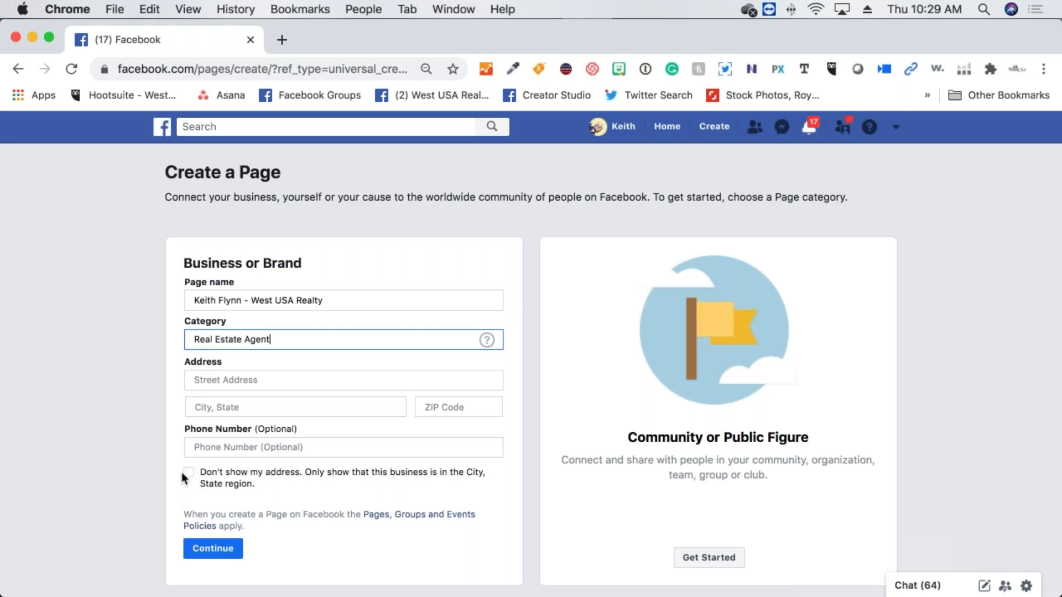
click(229, 381)
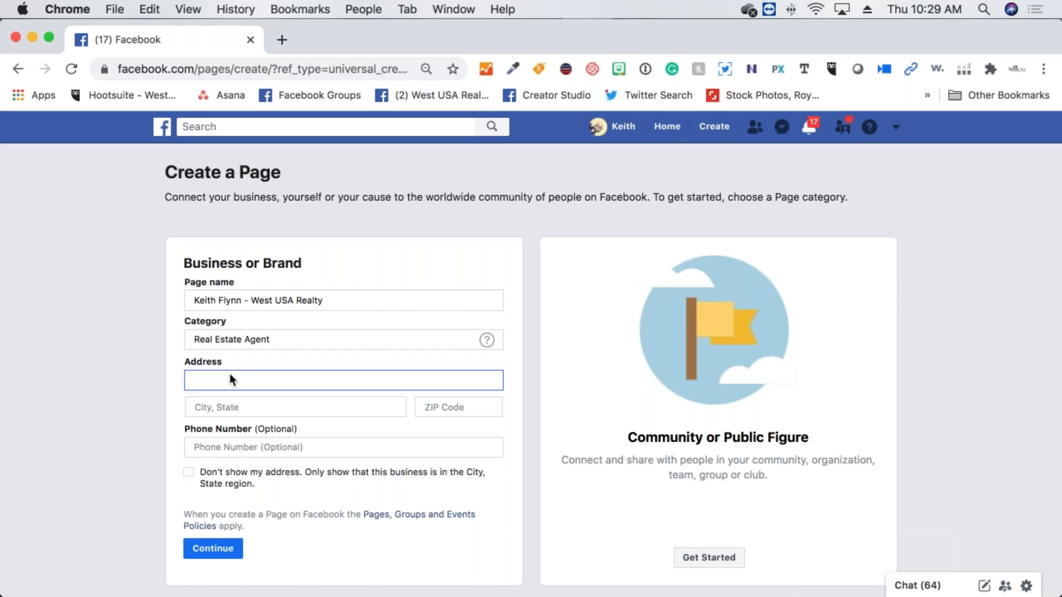
text(2355)
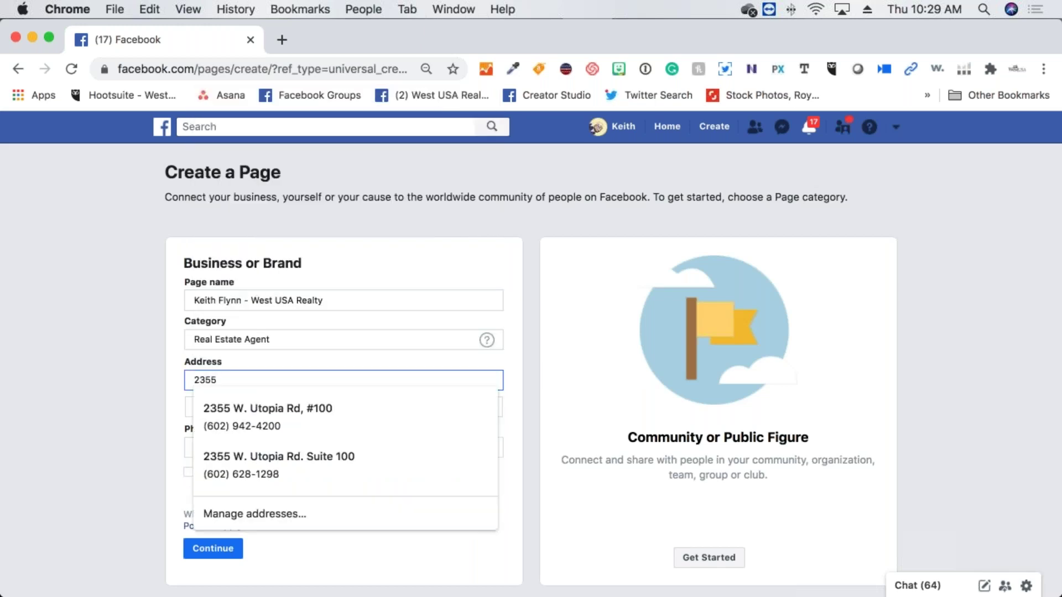
click(221, 400)
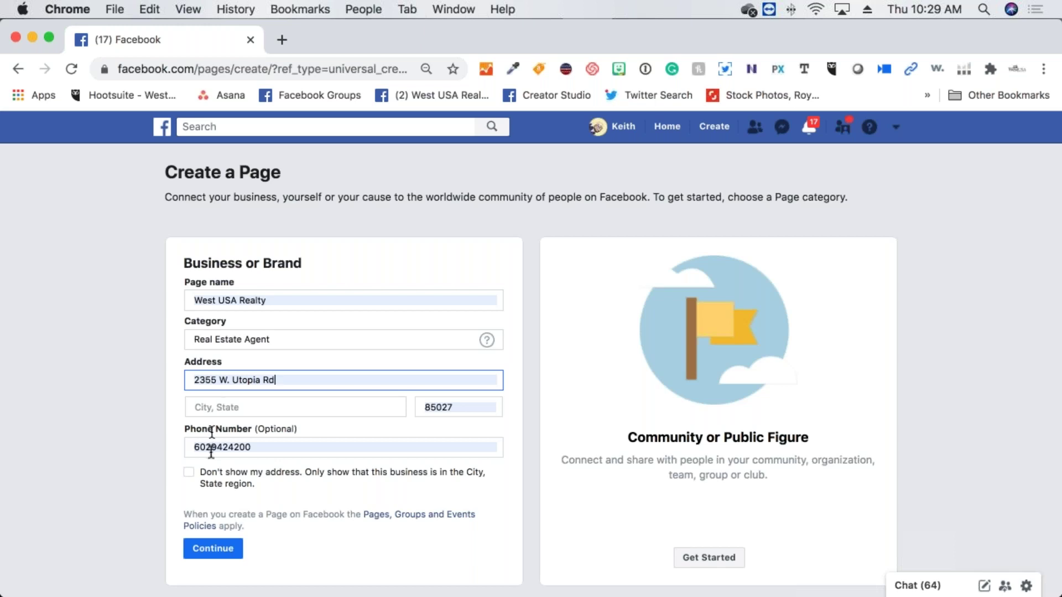
click(190, 473)
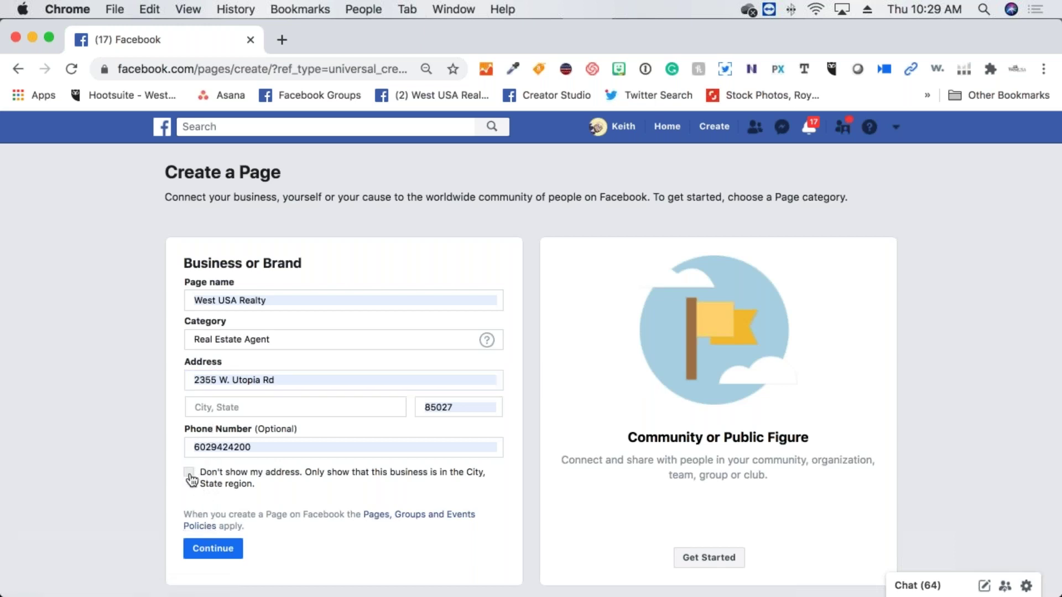
Submit the form and fill in the missing city as Phoenix, Arizona
click(216, 547)
click(259, 445)
text(Phoenix)
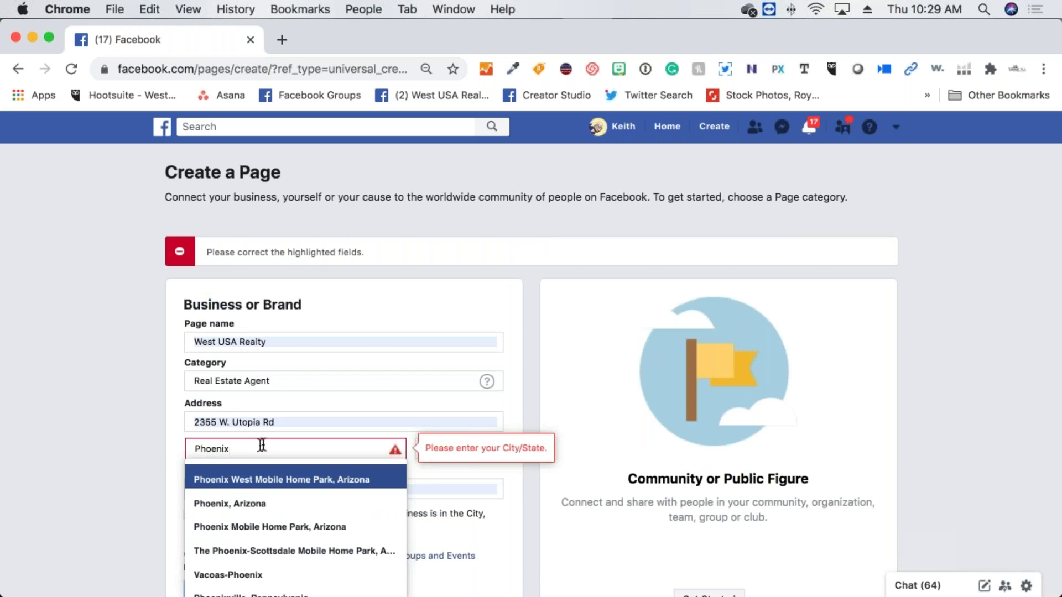
click(234, 496)
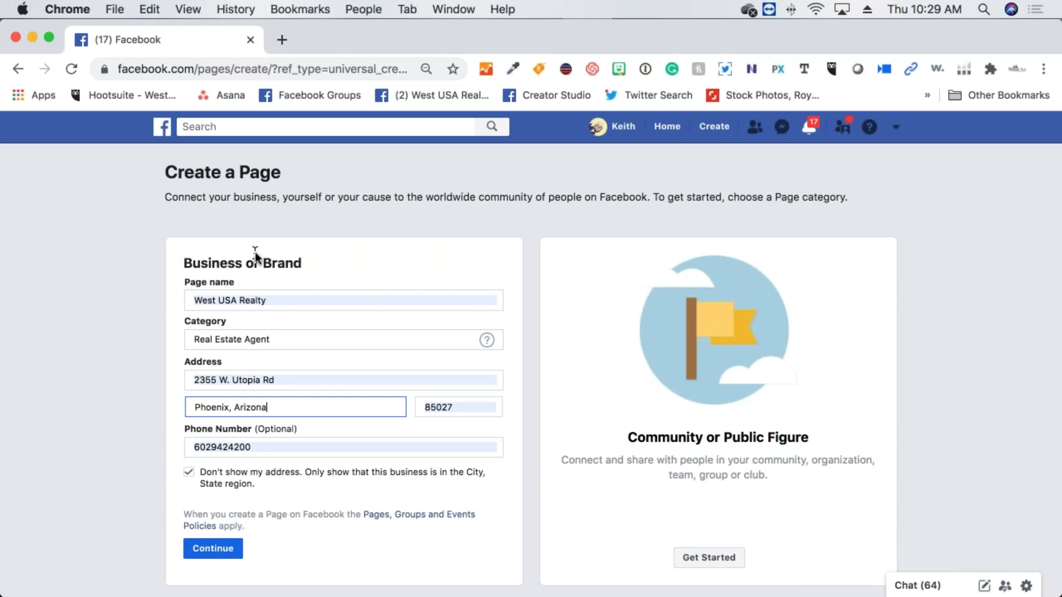
click(268, 299)
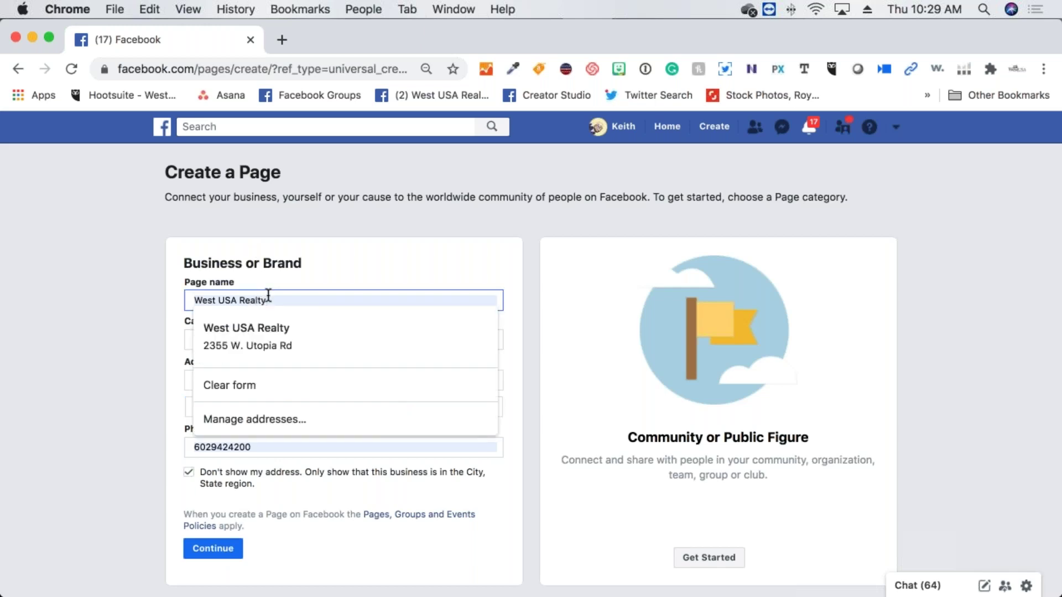
key(BackSpace)
key(BackSpace)
key(BackSpace)
key(BackSpace)
key(BackSpace)
key(BackSpace)
key(BackSpace)
key(BackSpace)
key(BackSpace)
key(BackSpace)
key(BackSpace)
key(BackSpace)
key(BackSpace)
key(BackSpace)
key(BackSpace)
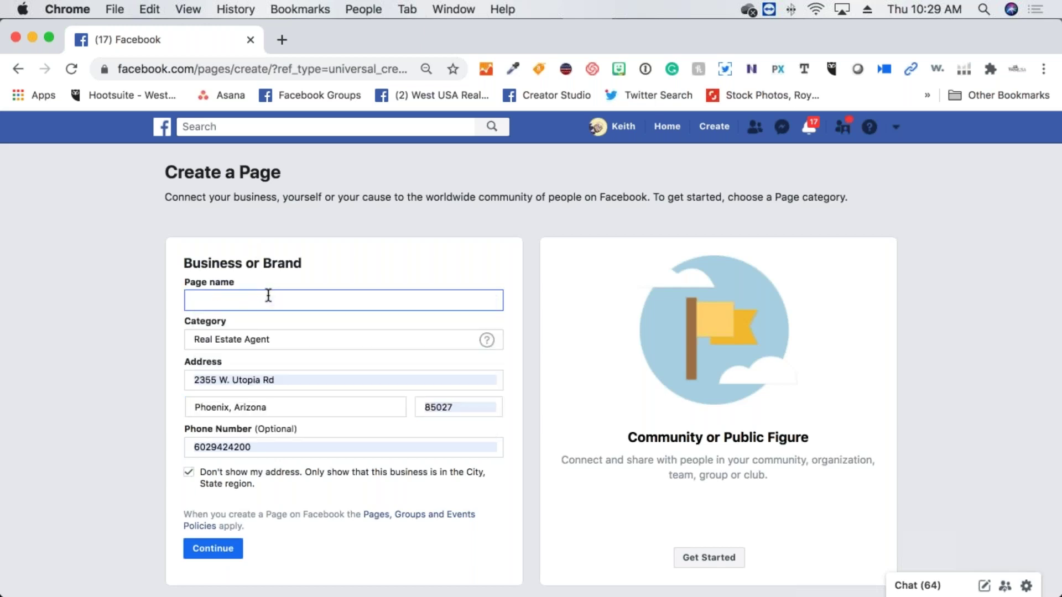
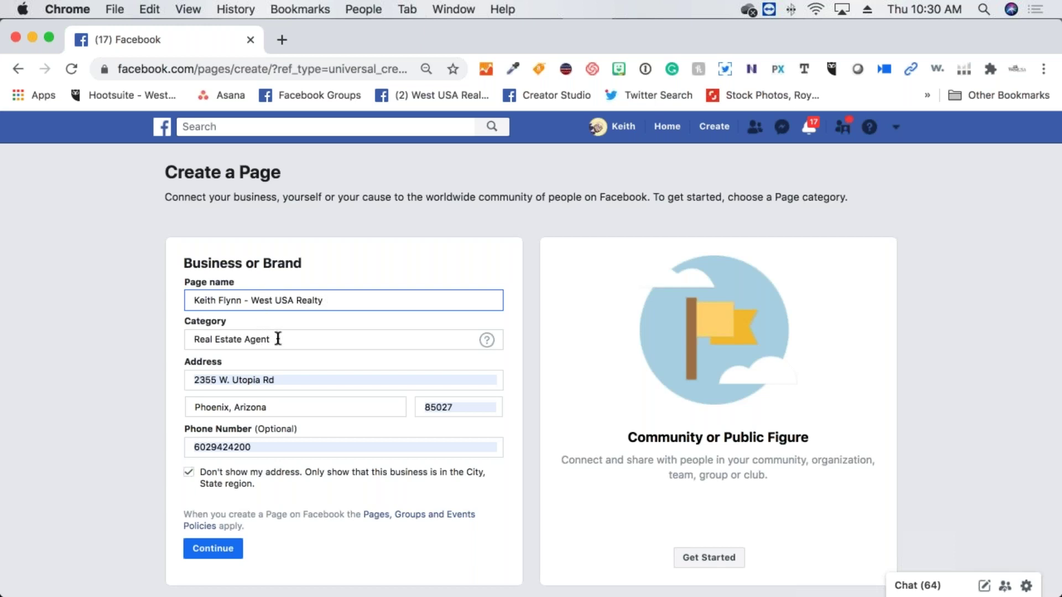
click(269, 379)
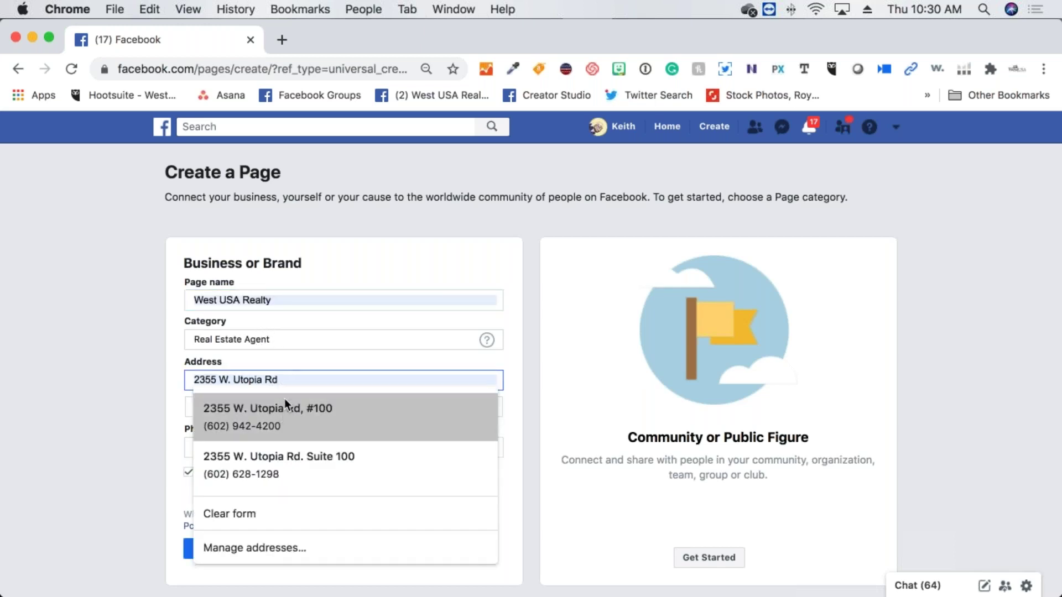
click(277, 371)
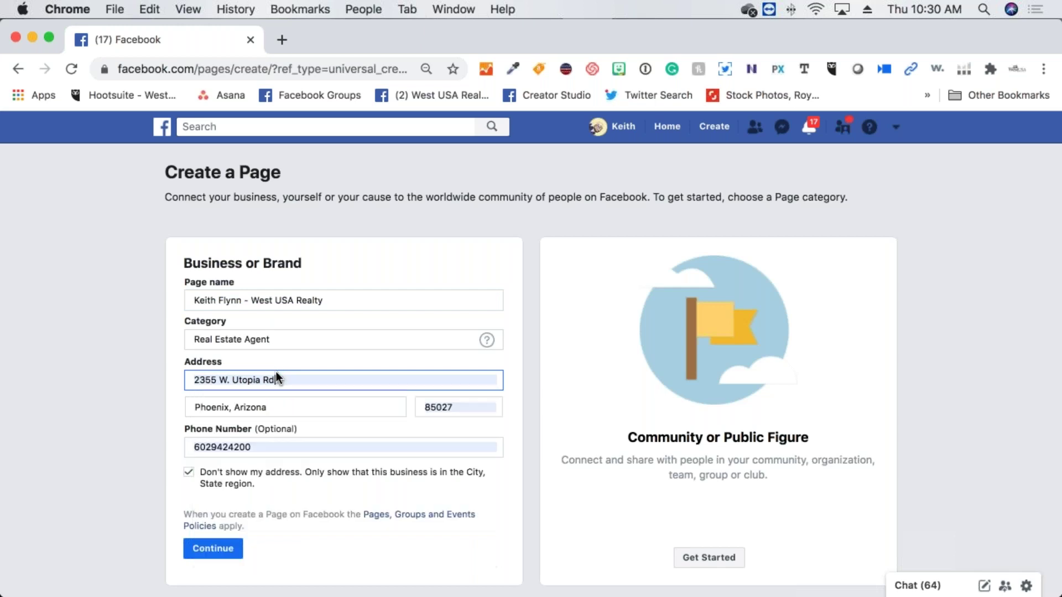
click(209, 552)
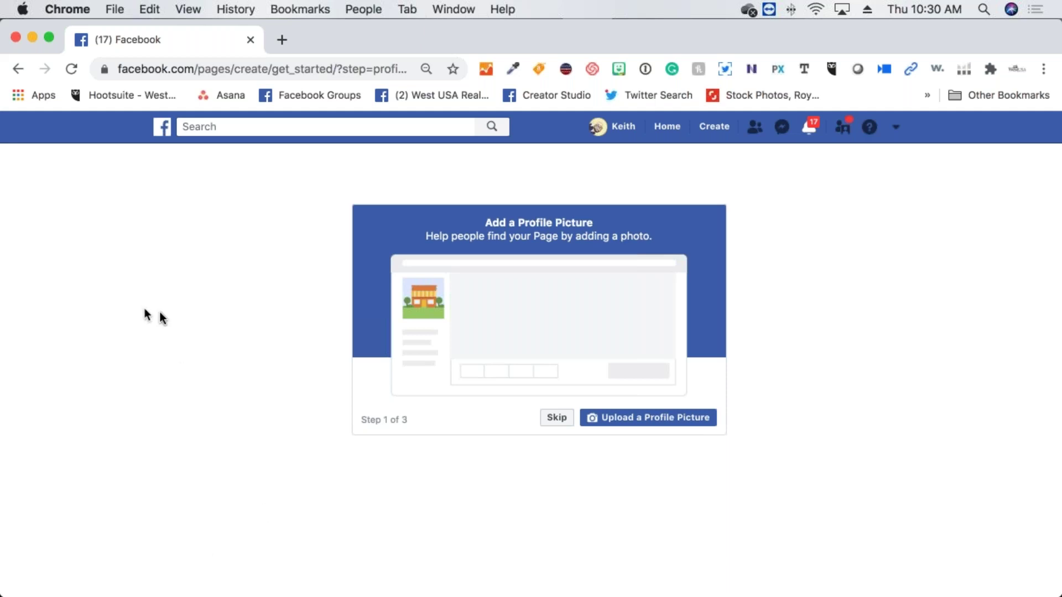
Skip the profile picture, cover photo and online booking setup steps
click(549, 419)
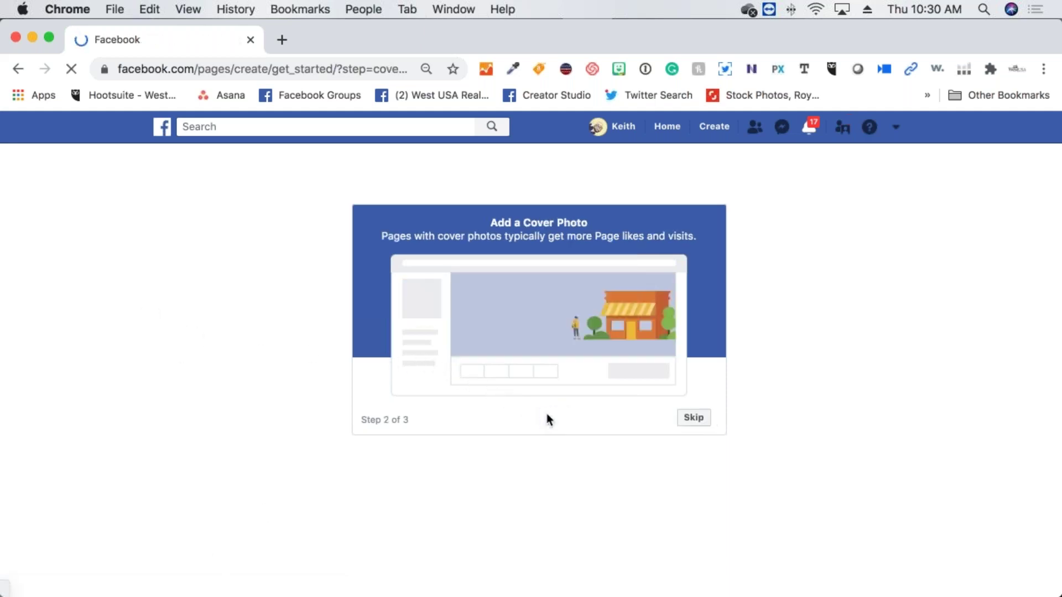
click(557, 420)
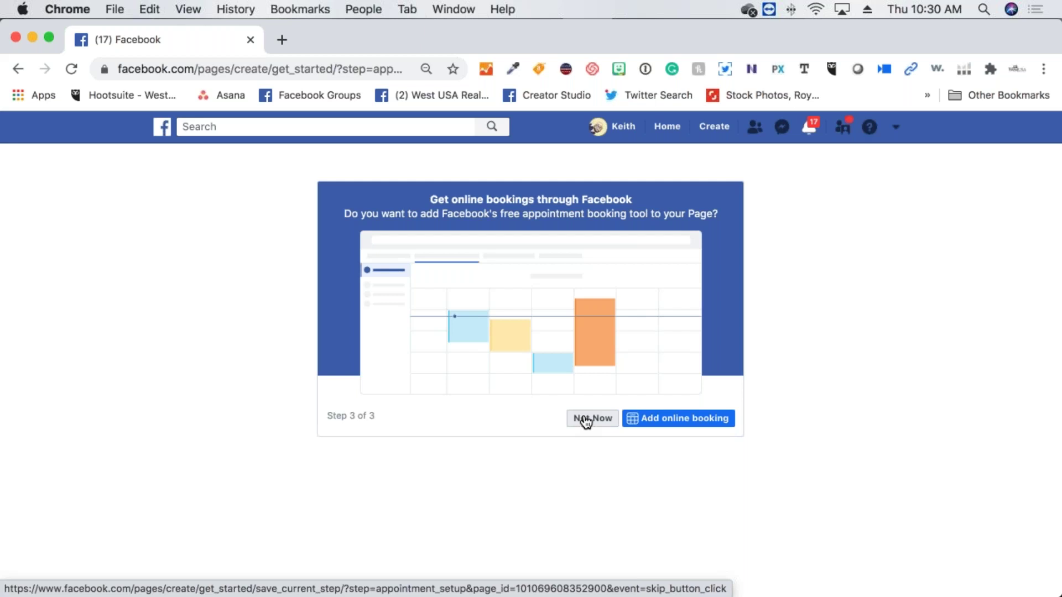
click(586, 422)
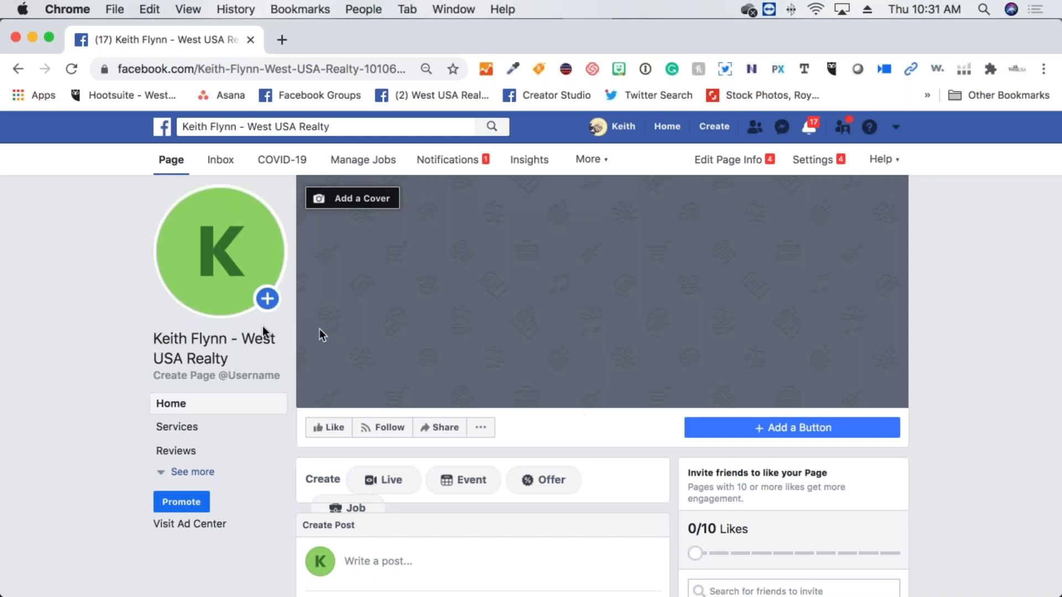
Close the accidentally opened story composer and bring up the profile picture update options
mouse_move(251, 313)
mouse_move(244, 278)
click(267, 299)
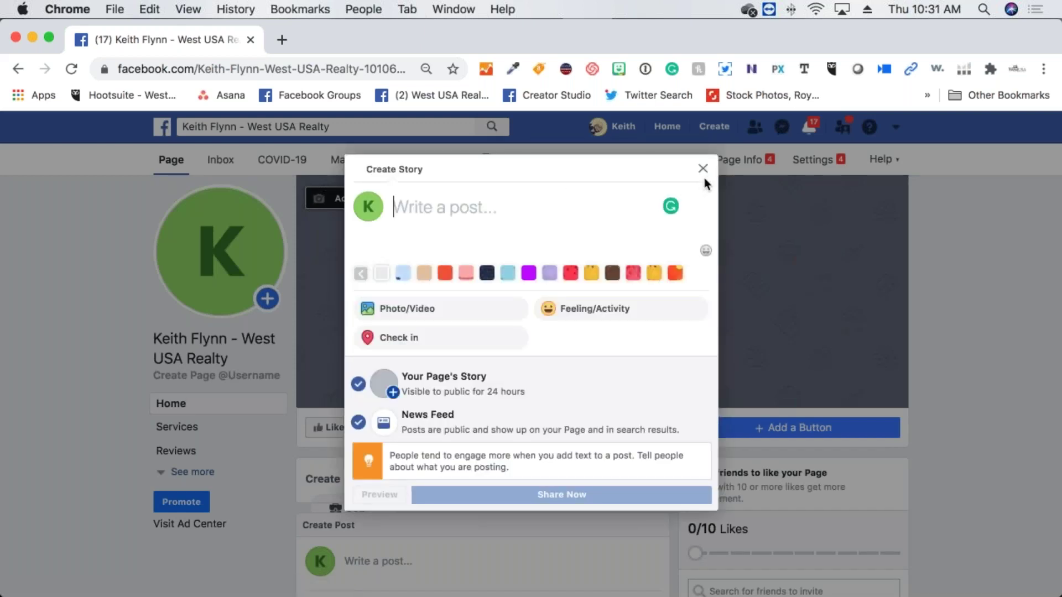
click(703, 168)
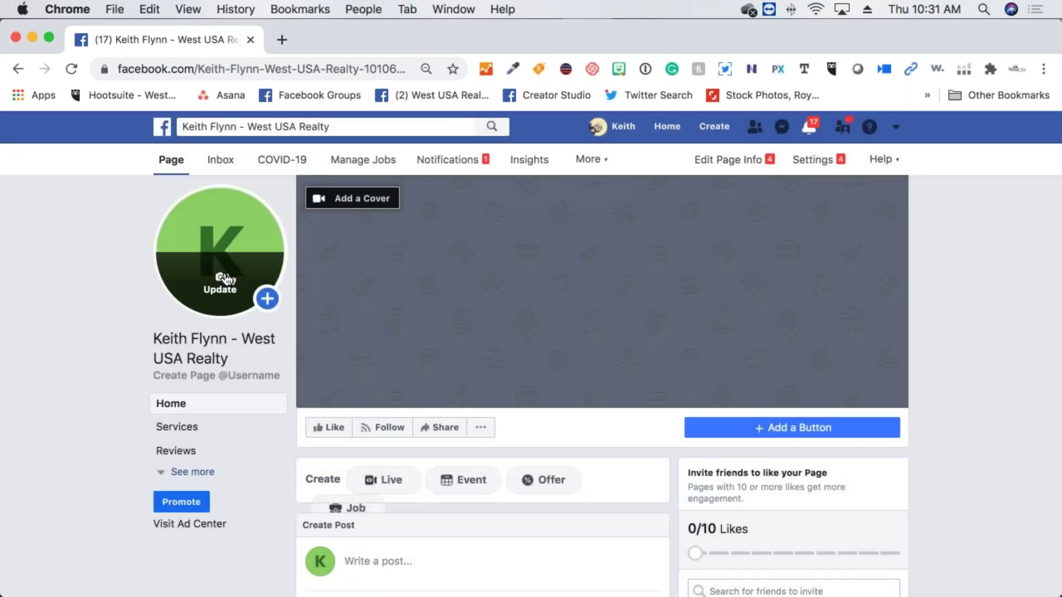
click(221, 279)
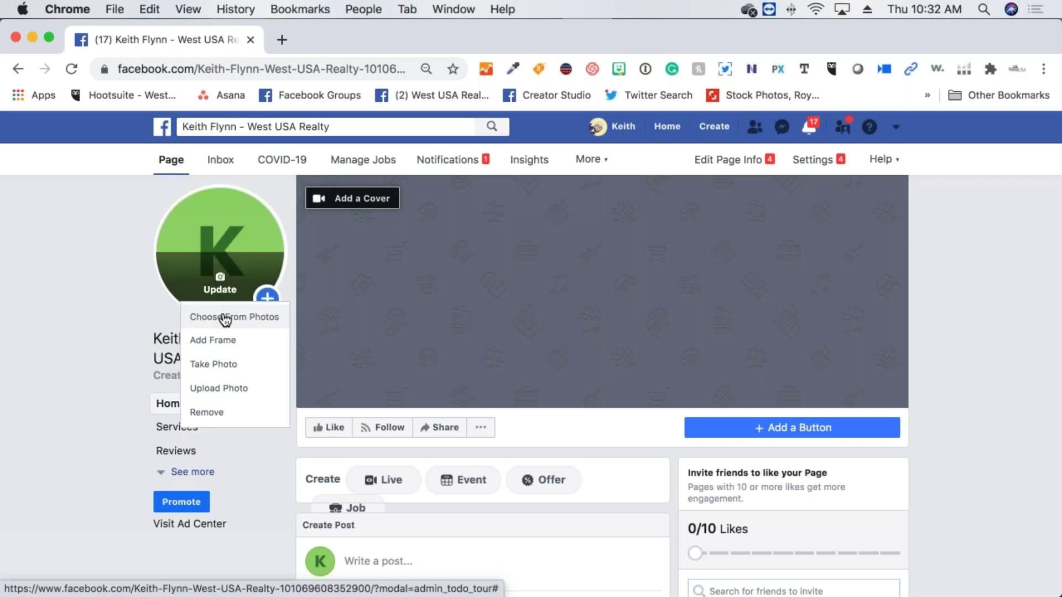
Upload Internet Leads Discussion.jpg from Downloads as the profile picture, reposition the crop, and save
click(230, 393)
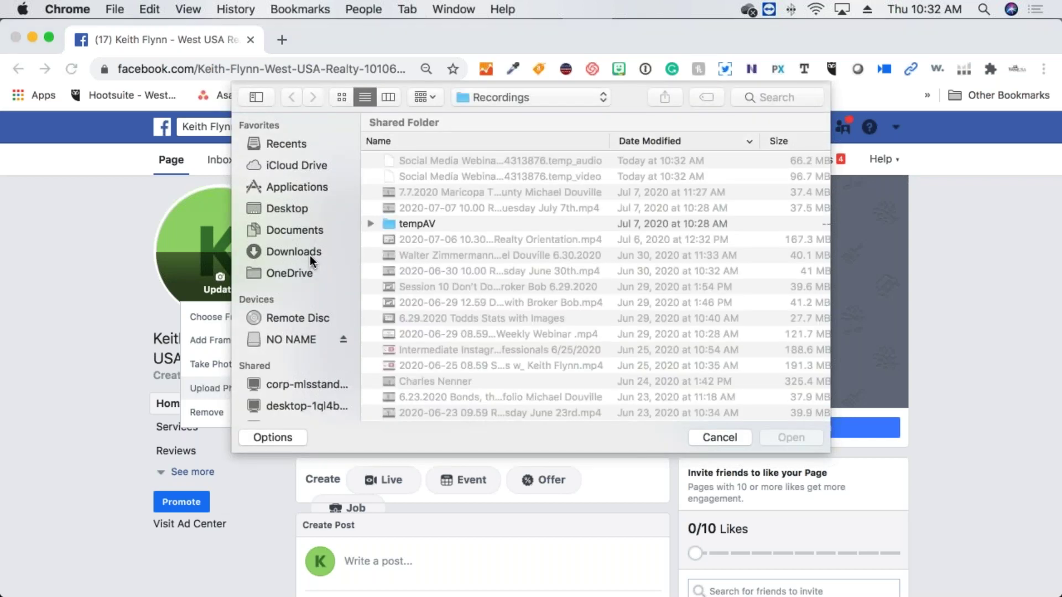
click(310, 255)
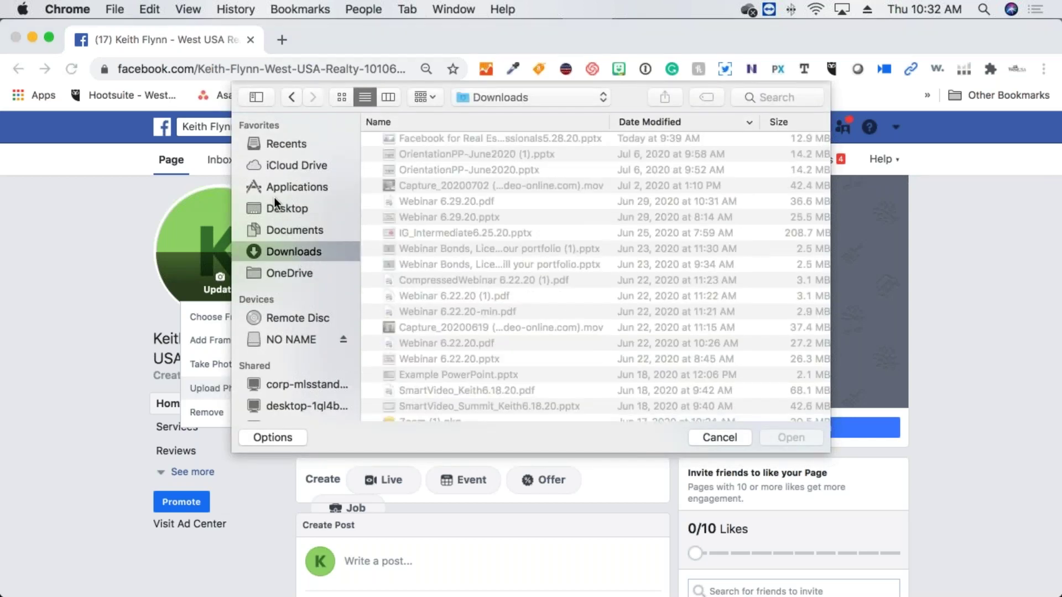
scroll(457, 257, down, 15)
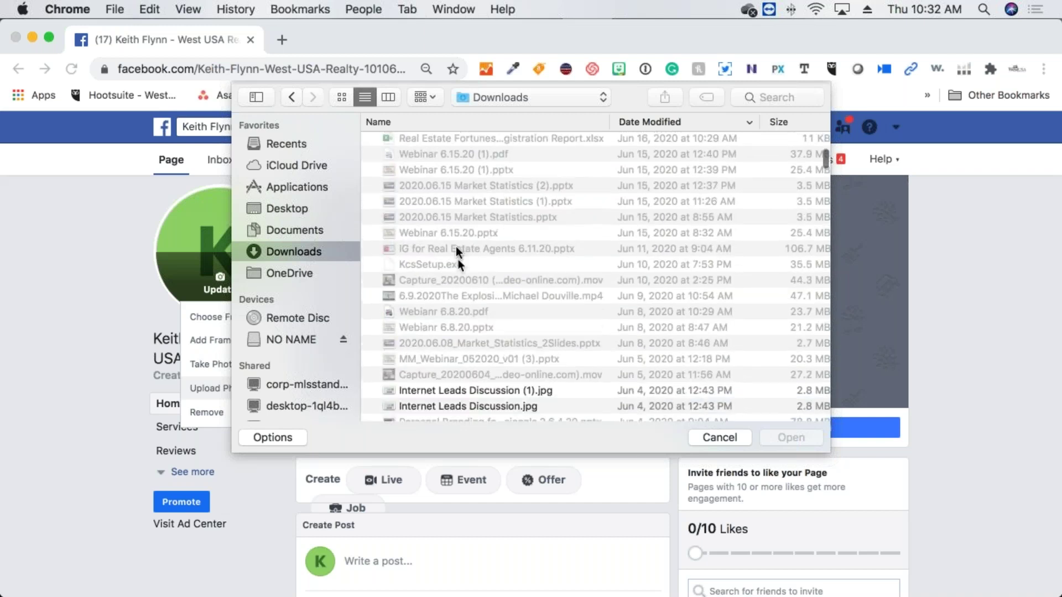
scroll(456, 210, down, 1)
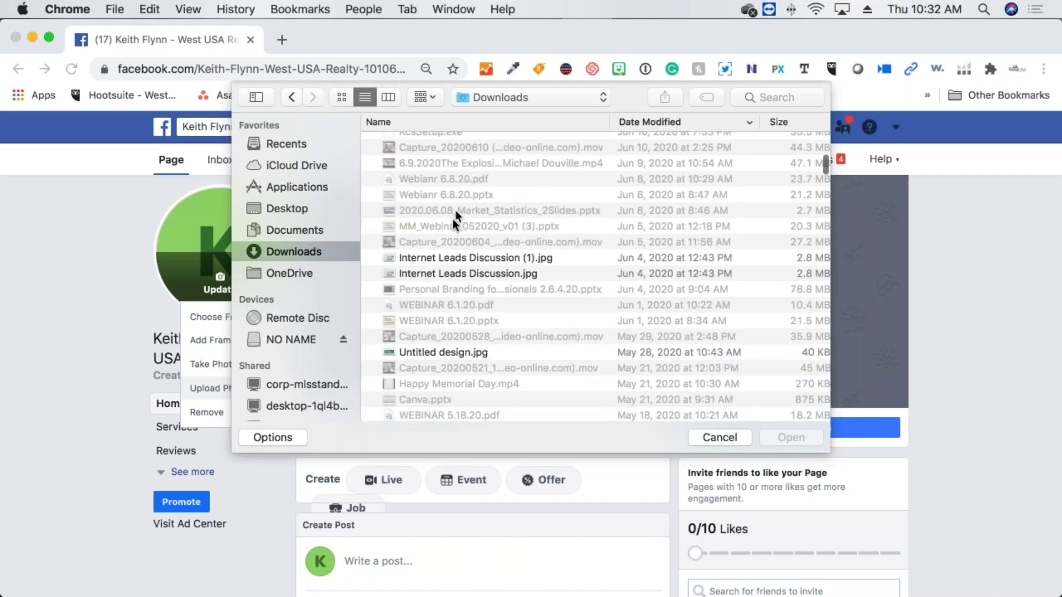
double_click(449, 257)
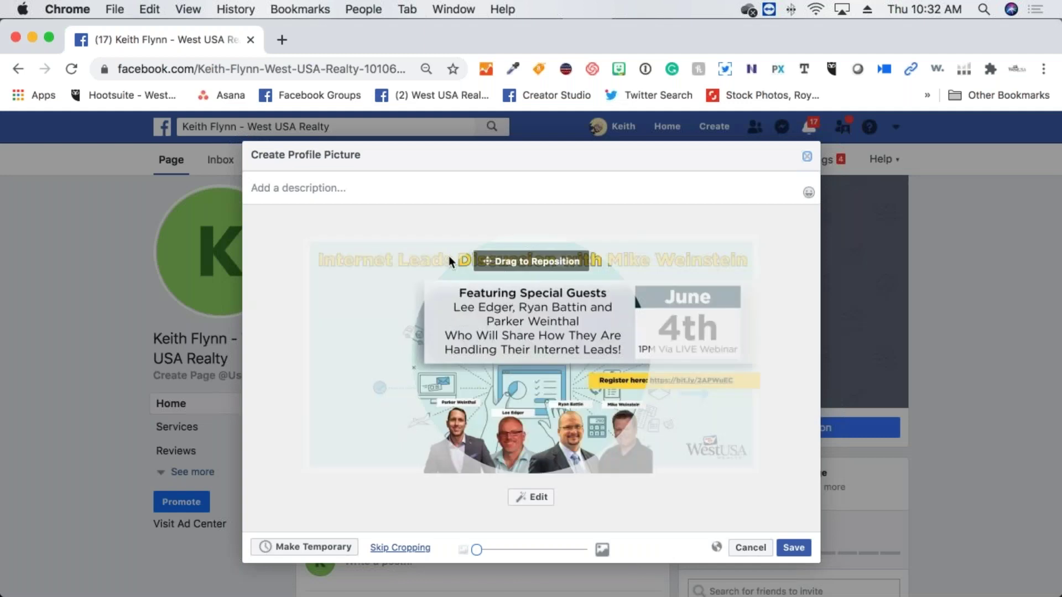
drag(576, 384, 562, 379)
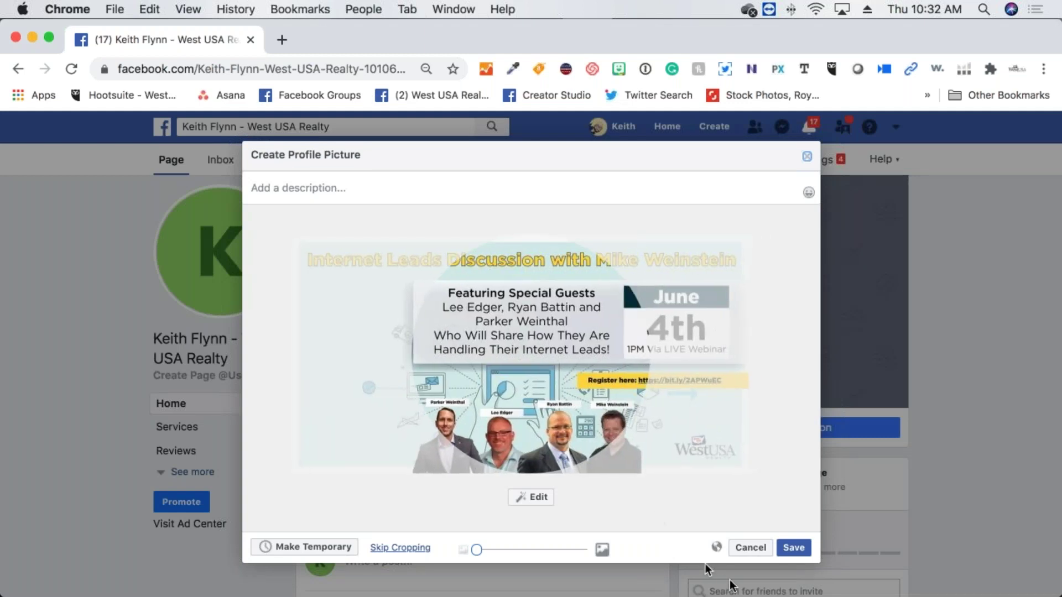
click(799, 548)
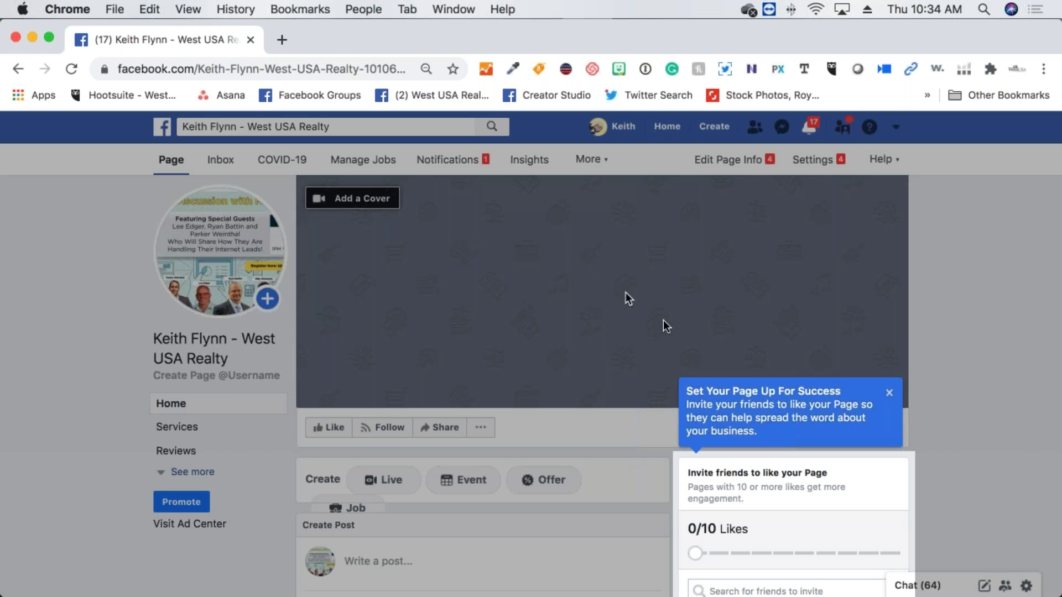
click(888, 392)
scroll(882, 399, down, 5)
scroll(476, 384, up, 5)
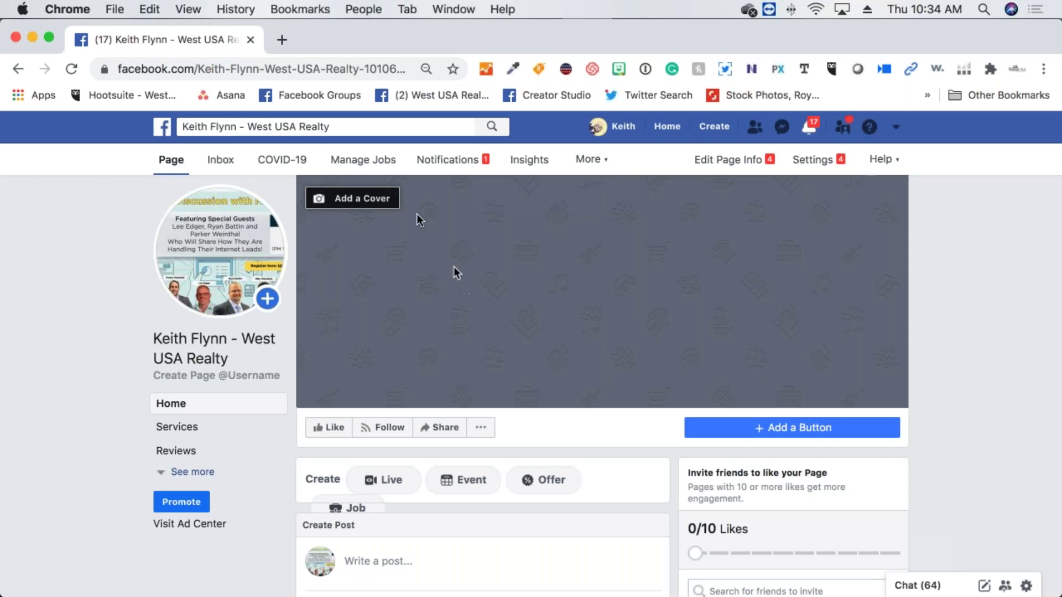
Upload the clover West USA Realty PNG from Downloads as the page's cover image
click(384, 203)
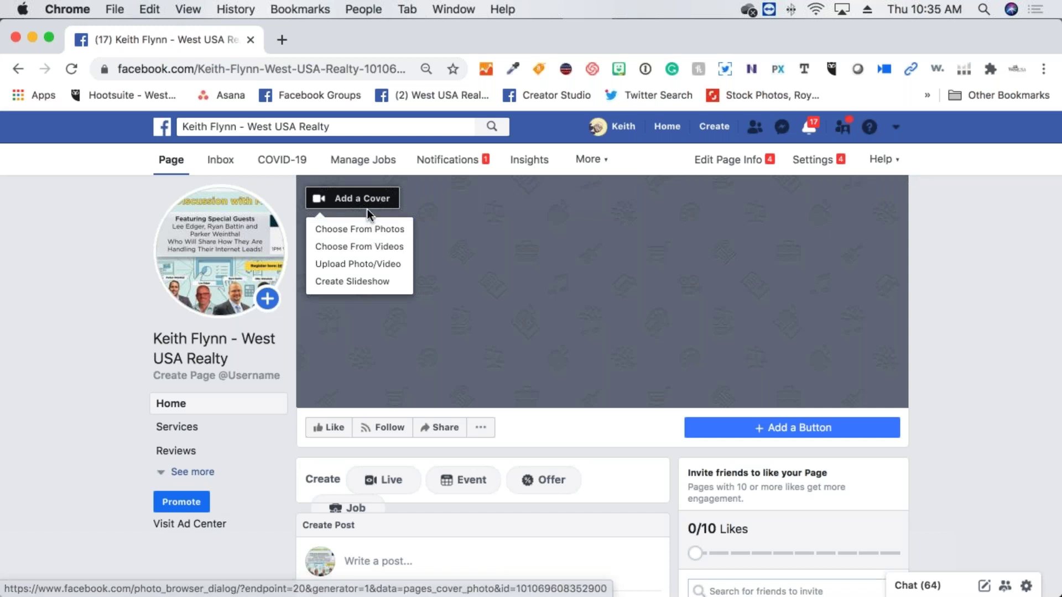
click(359, 266)
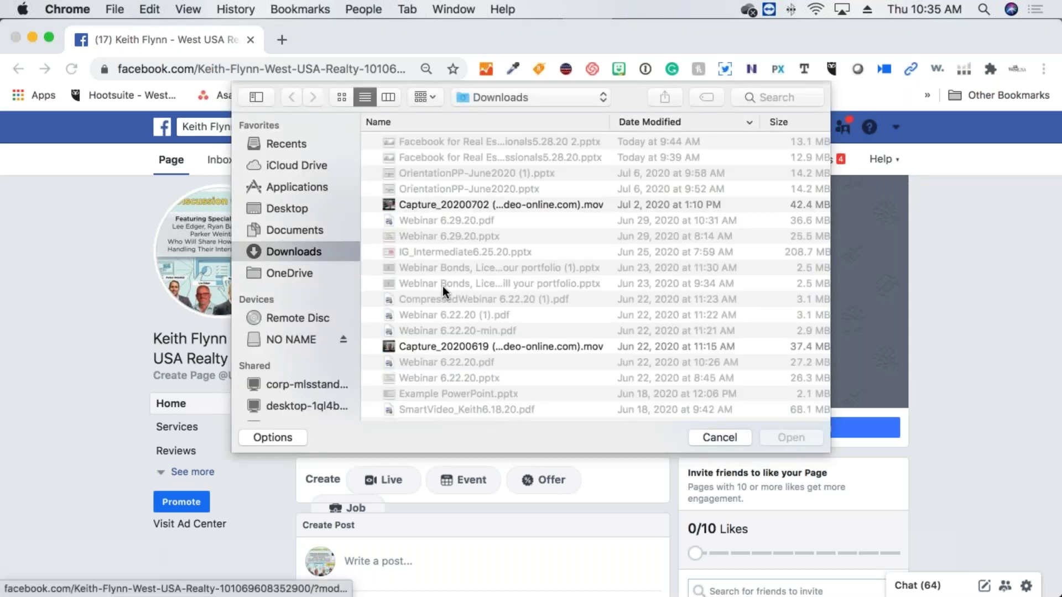
scroll(443, 286, down, 15)
scroll(443, 286, down, 15)
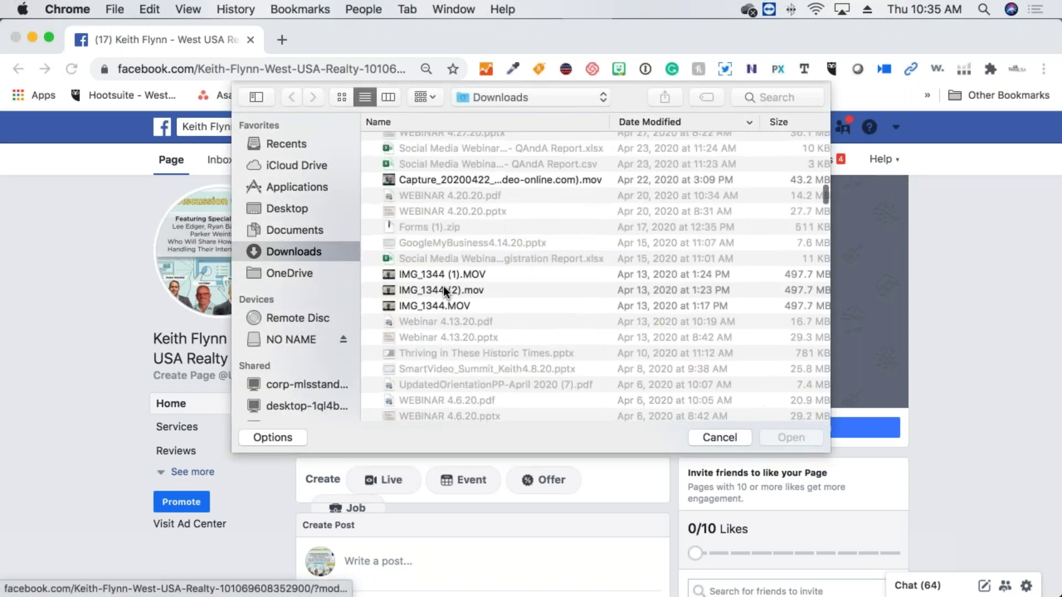
scroll(444, 287, down, 5)
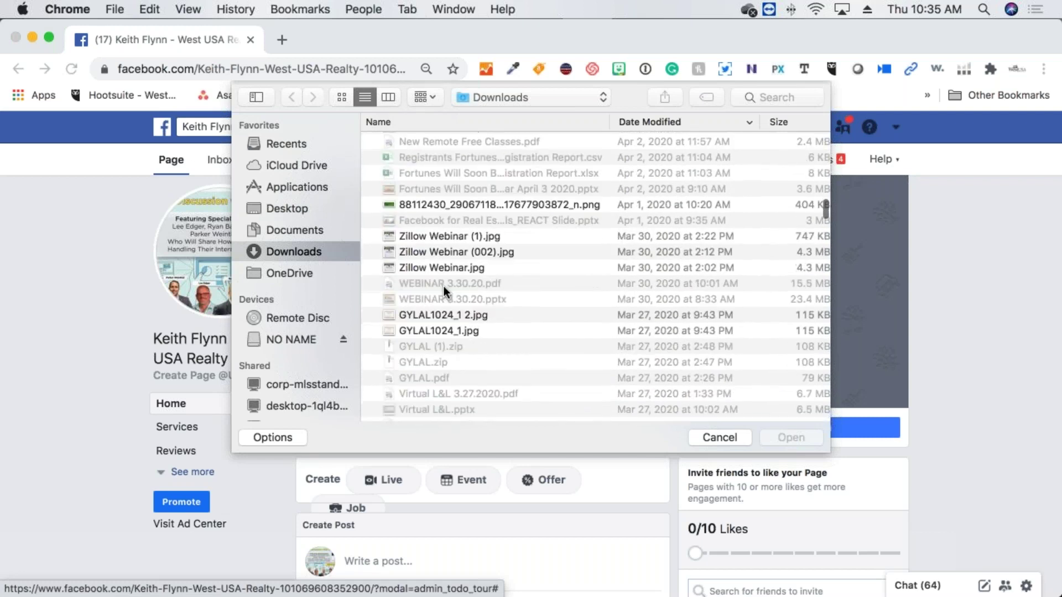
double_click(449, 204)
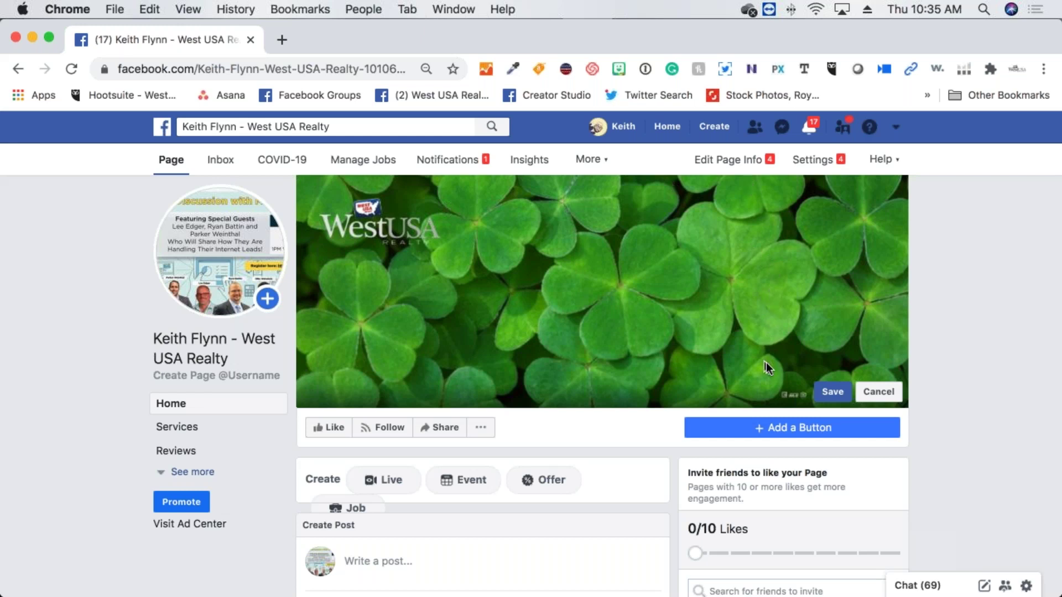
Save the clover cover photo and open a blank new browser tab
click(828, 390)
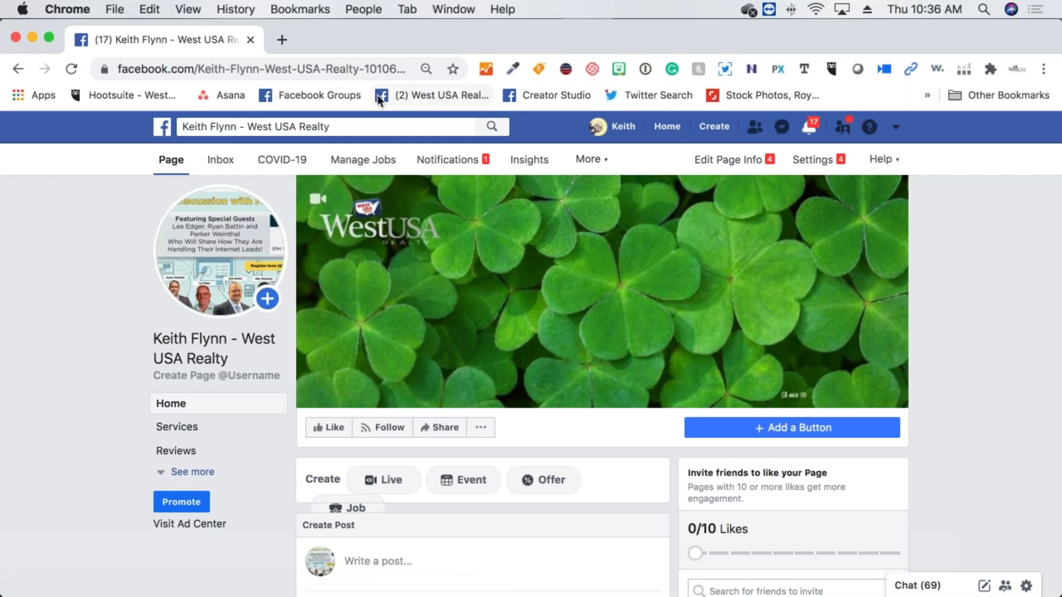
click(284, 38)
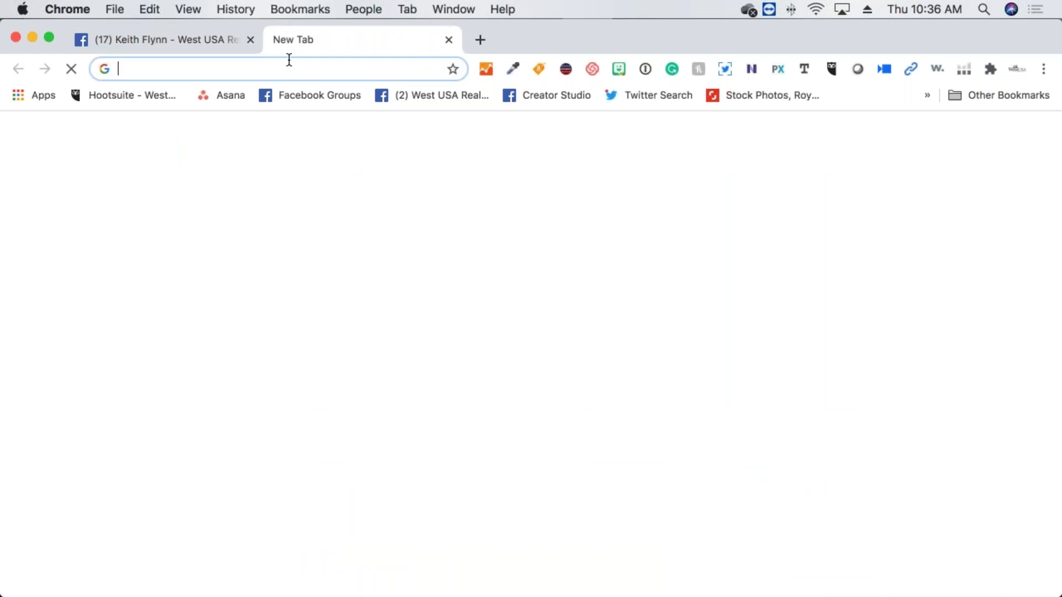
Go to canva.com and sign up with the business Google account
text(canva.)
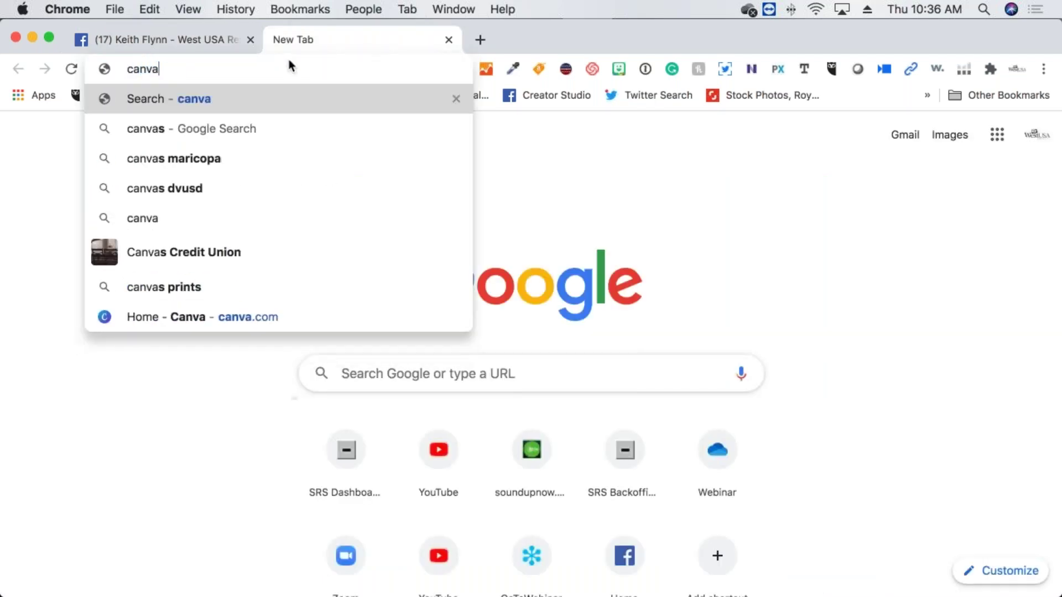
text(com)
key(Return)
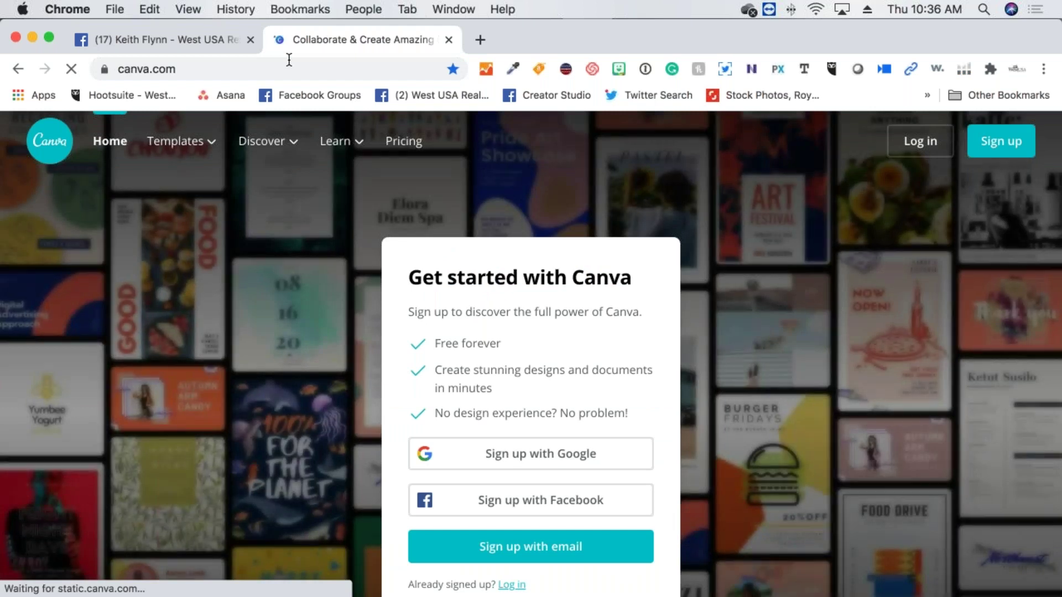
click(520, 468)
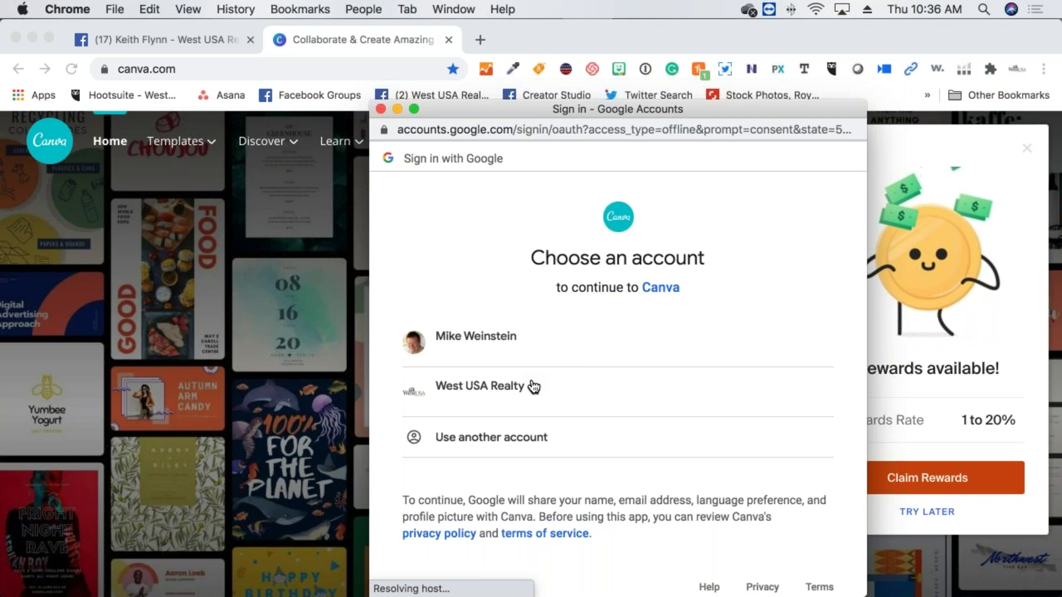
click(517, 375)
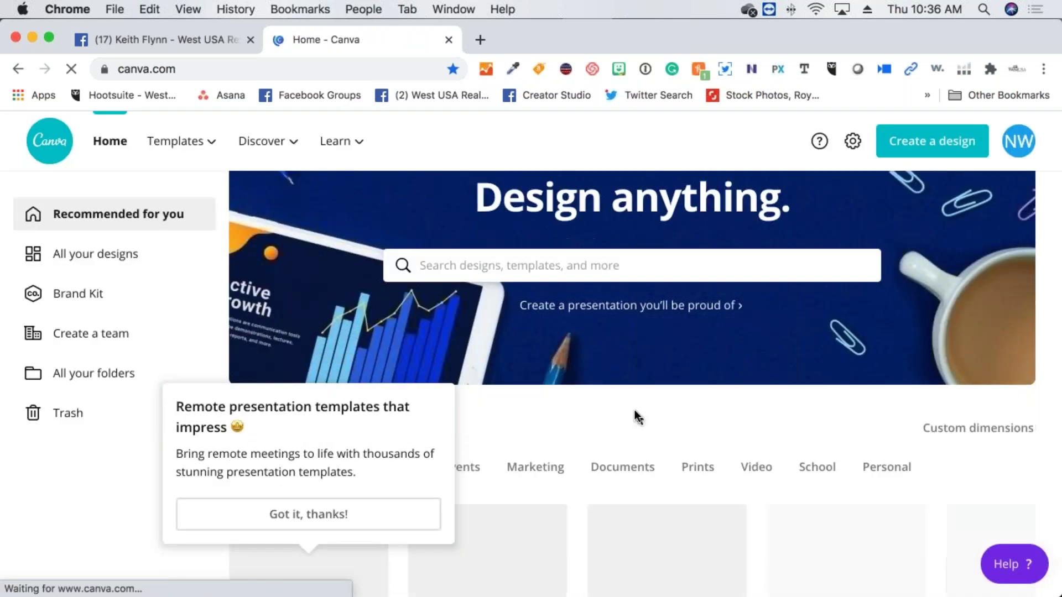
Search Canva designs for 'realty estate', then return to the Facebook tab
click(557, 265)
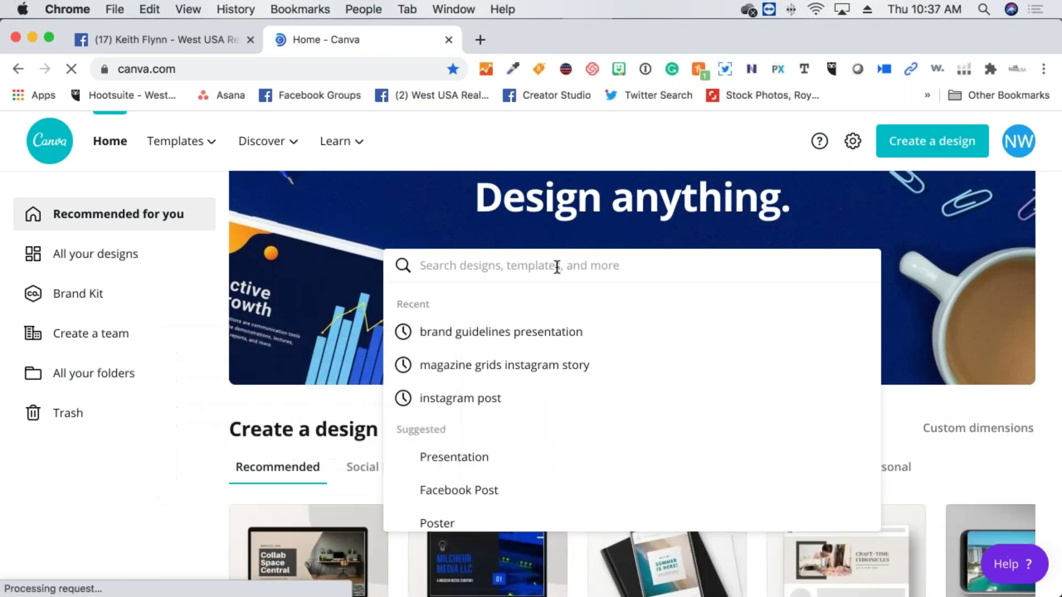
text(realty )
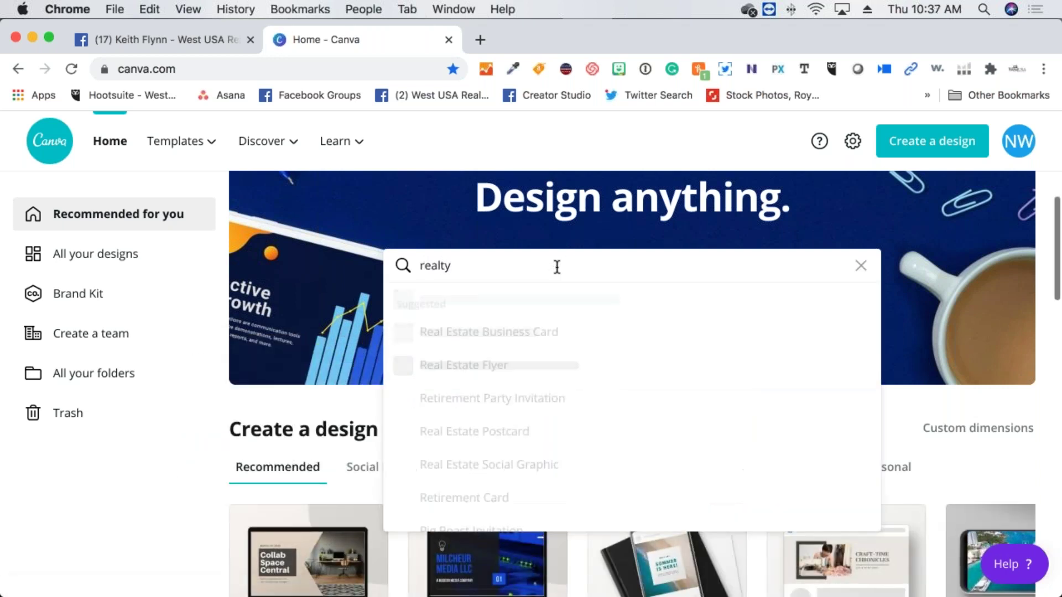
text(estate)
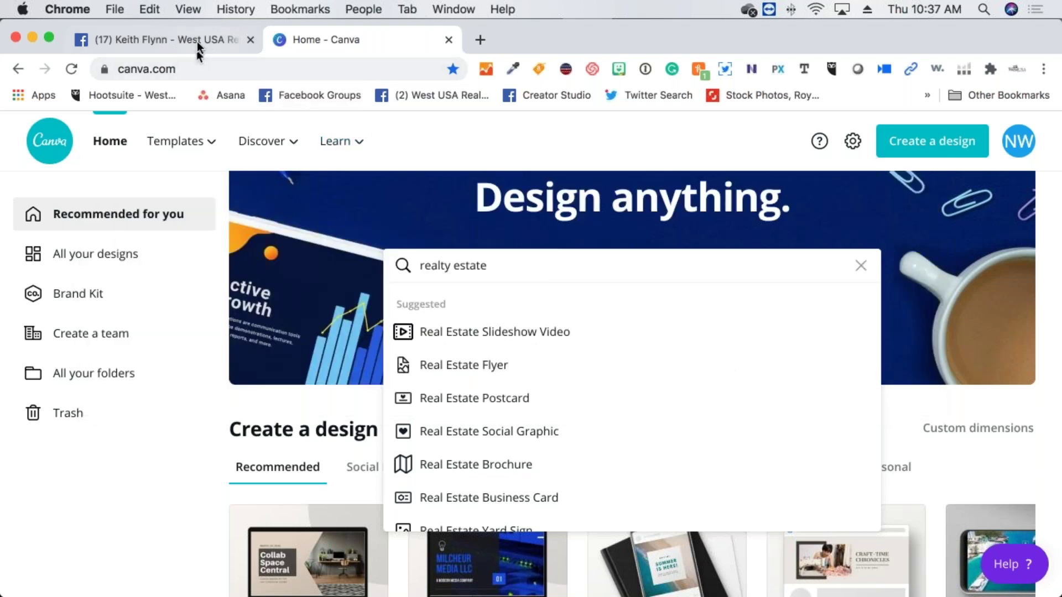
click(198, 48)
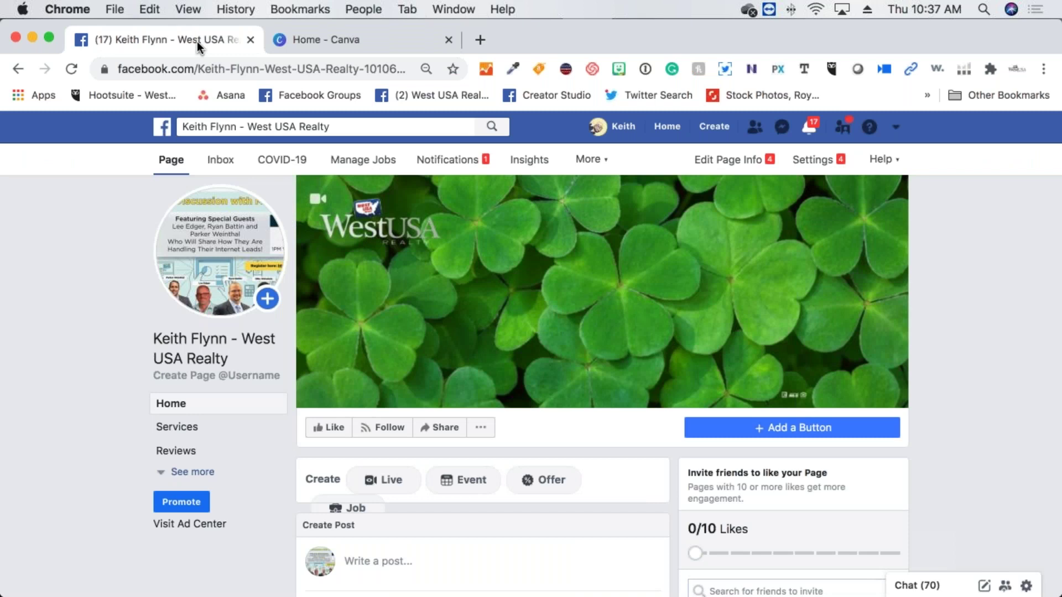
Scroll through the West USA Realty page and expand its full list of sections
mouse_move(682, 337)
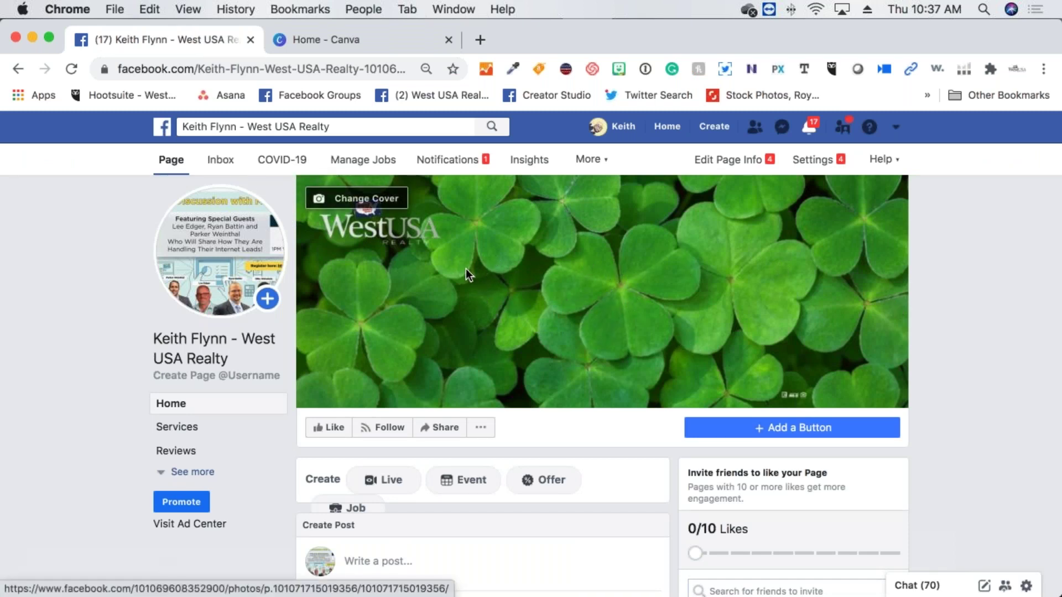
scroll(465, 269, down, 4)
scroll(492, 311, down, 1)
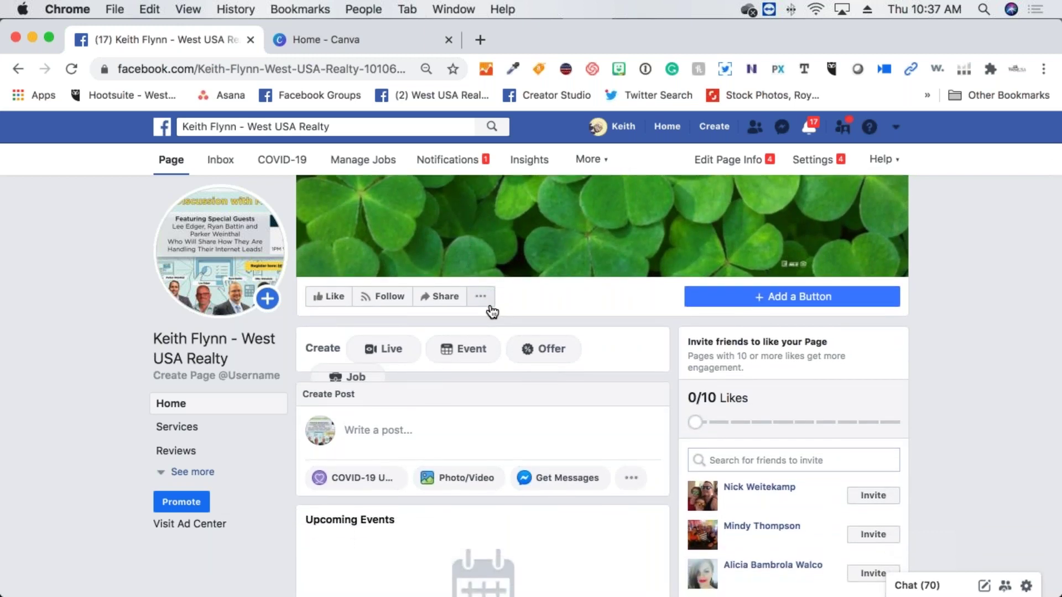
scroll(491, 312, up, 3)
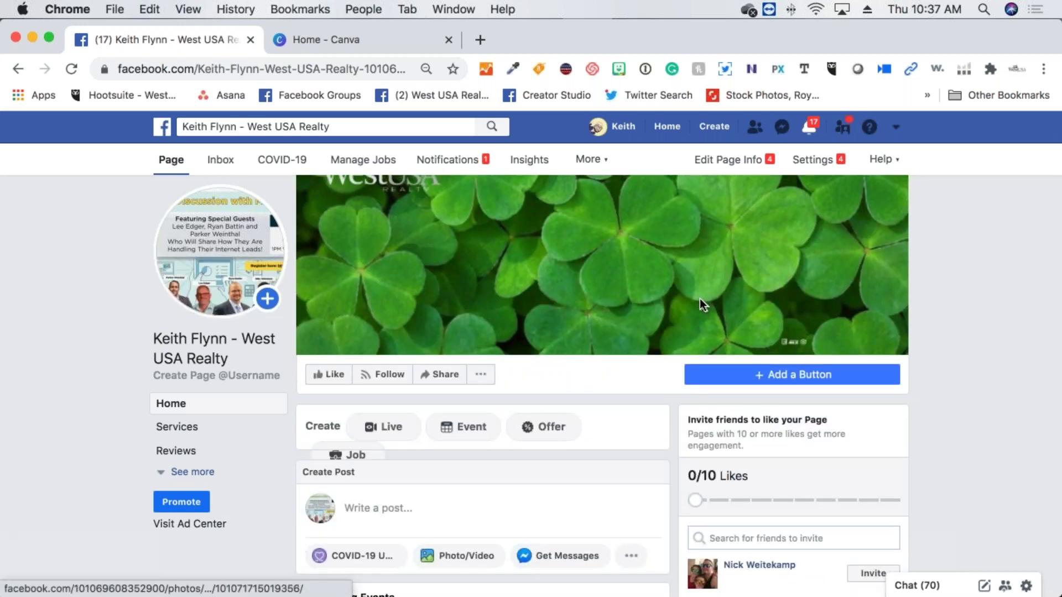
scroll(699, 304, down, 2)
scroll(599, 276, down, 2)
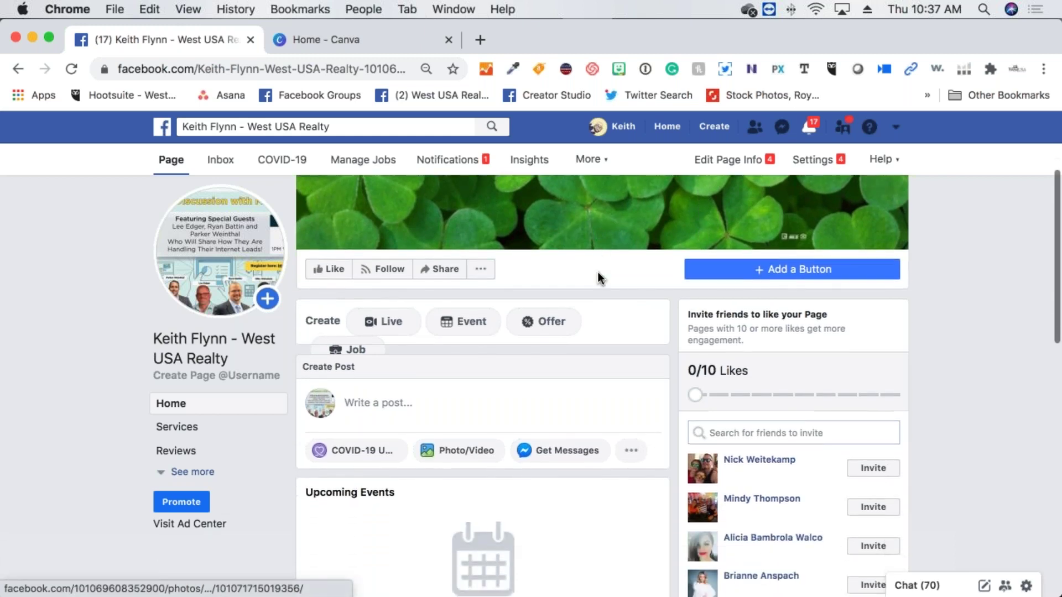
scroll(597, 271, down, 1)
scroll(597, 271, down, 1)
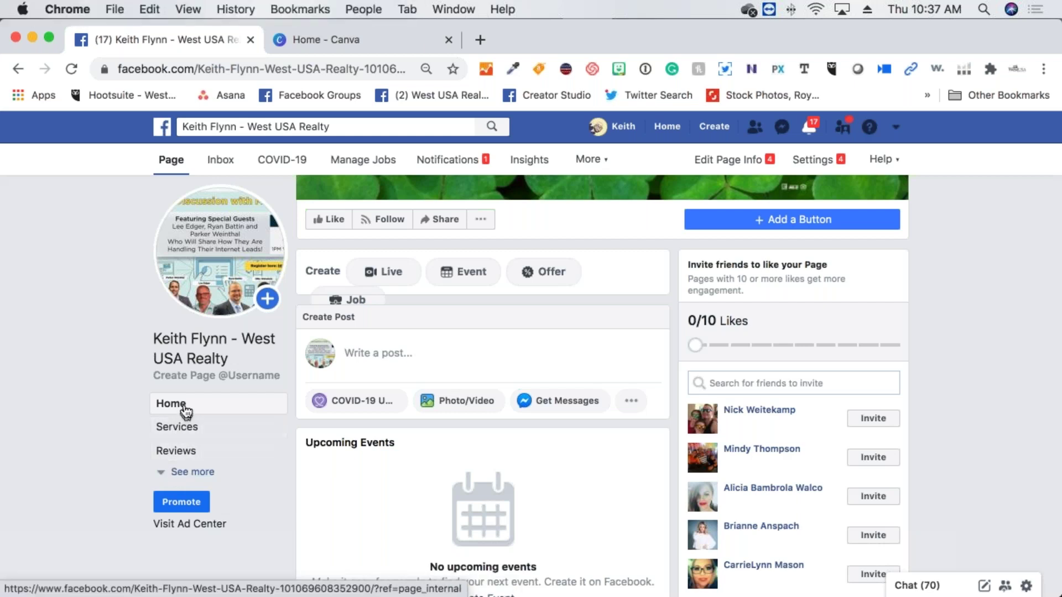
click(192, 473)
scroll(199, 479, down, 3)
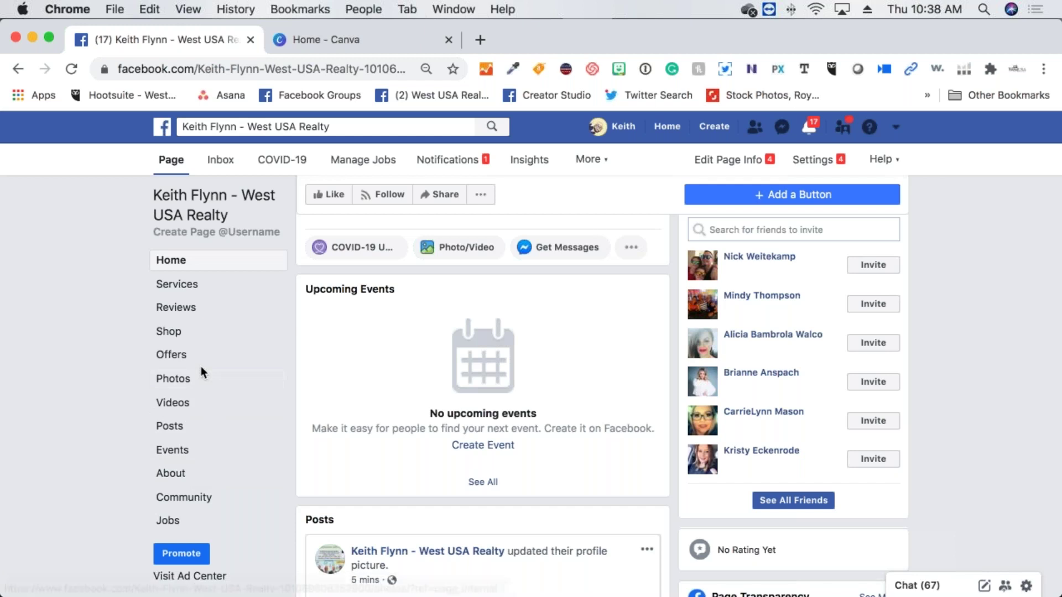
Return to the top of the page and open its Settings
scroll(249, 480, up, 3)
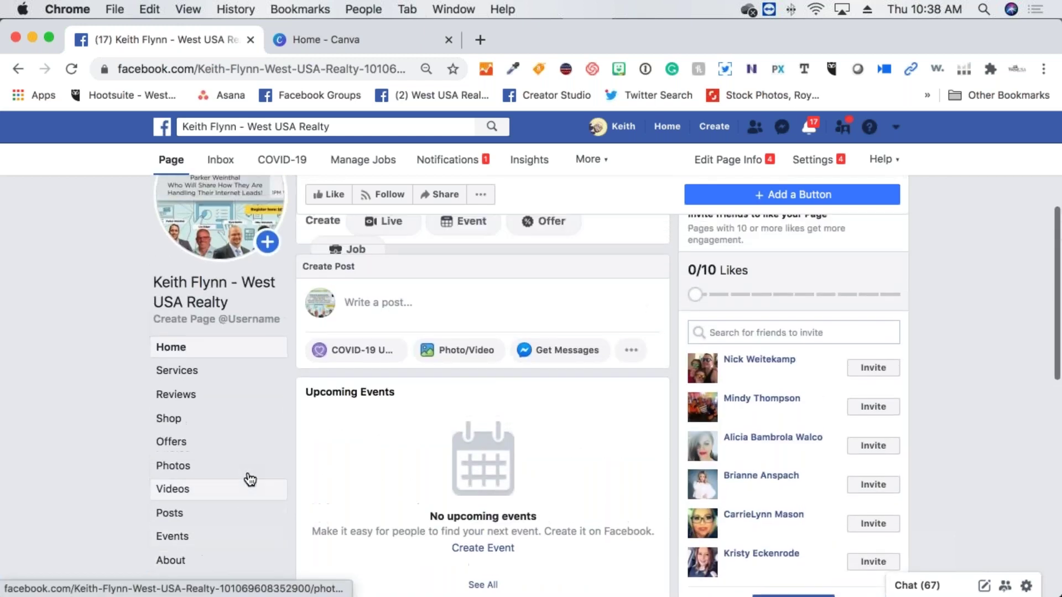
scroll(210, 492, up, 3)
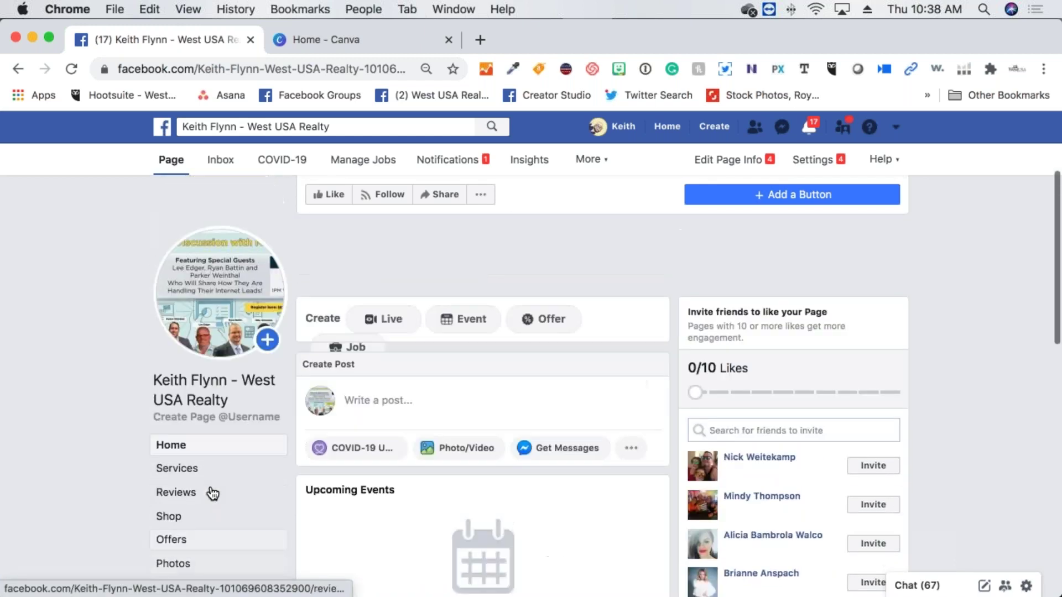
scroll(212, 493, up, 5)
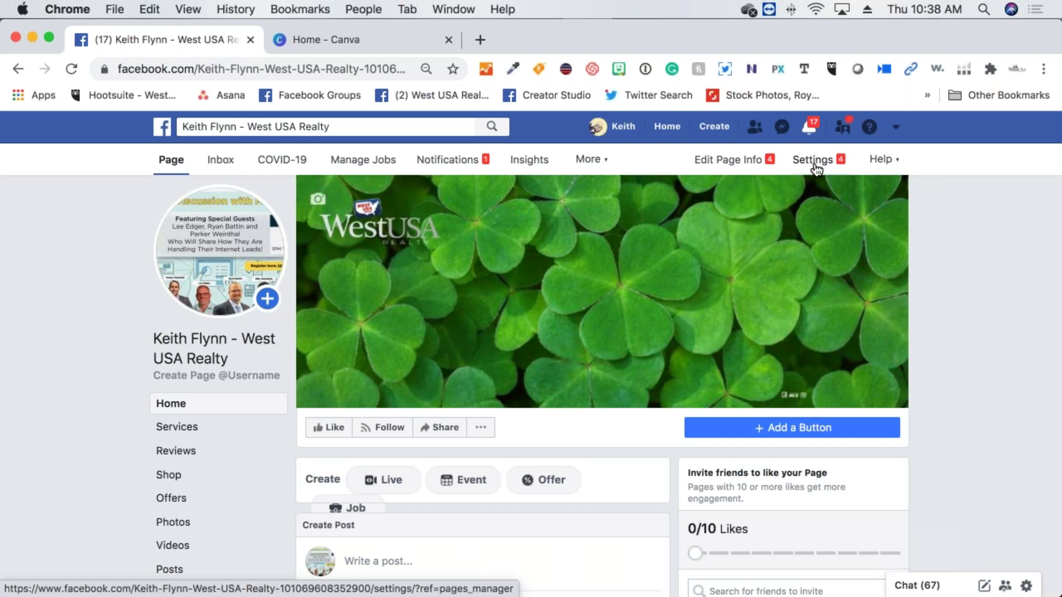
click(814, 165)
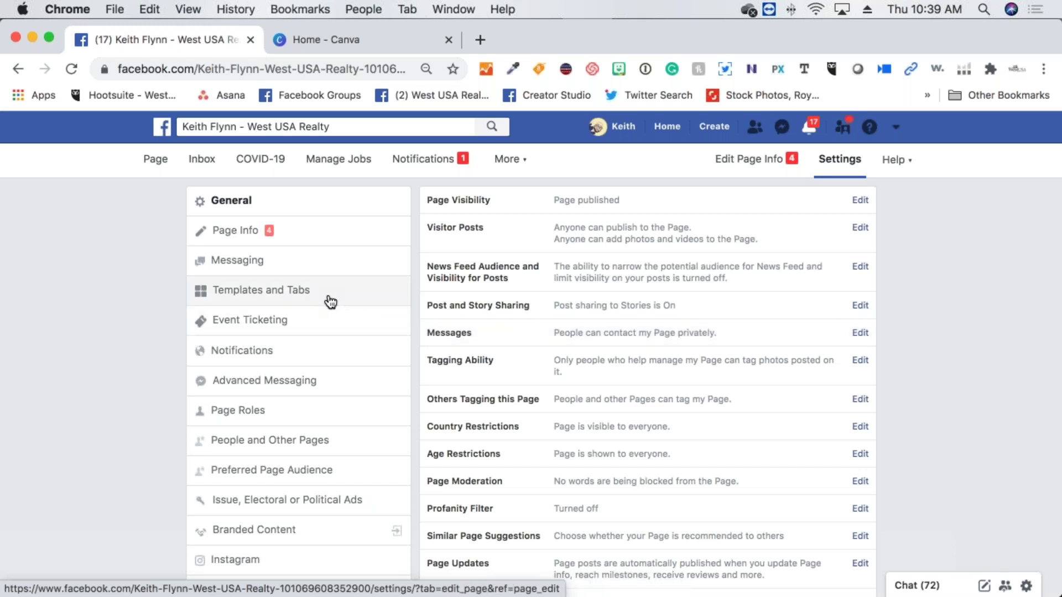
Open the Templates and Tabs section from the Page Settings sidebar
scroll(327, 303, down, 1)
scroll(325, 303, up, 1)
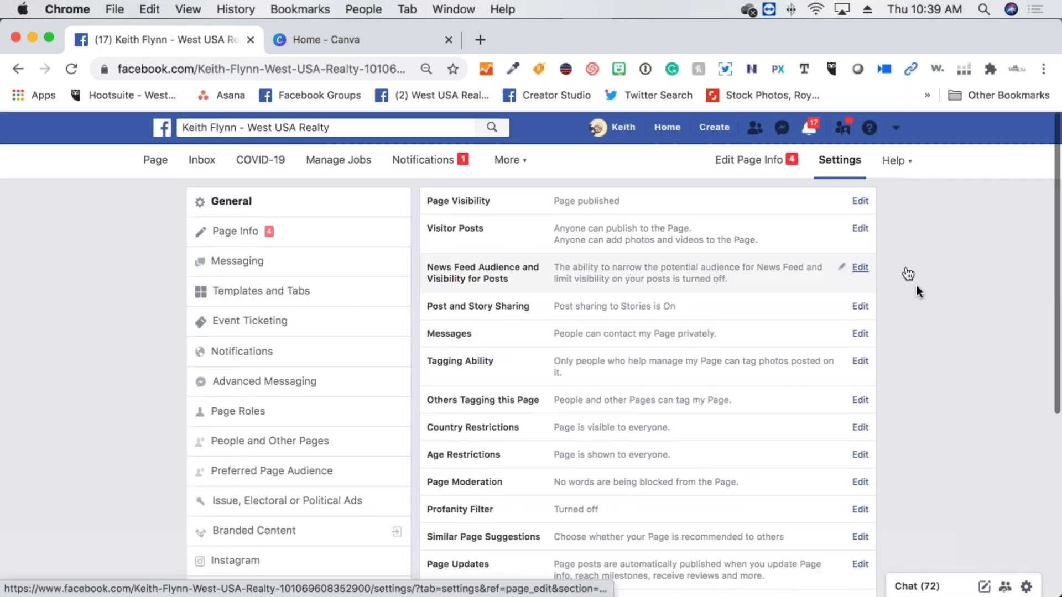
scroll(587, 349, down, 3)
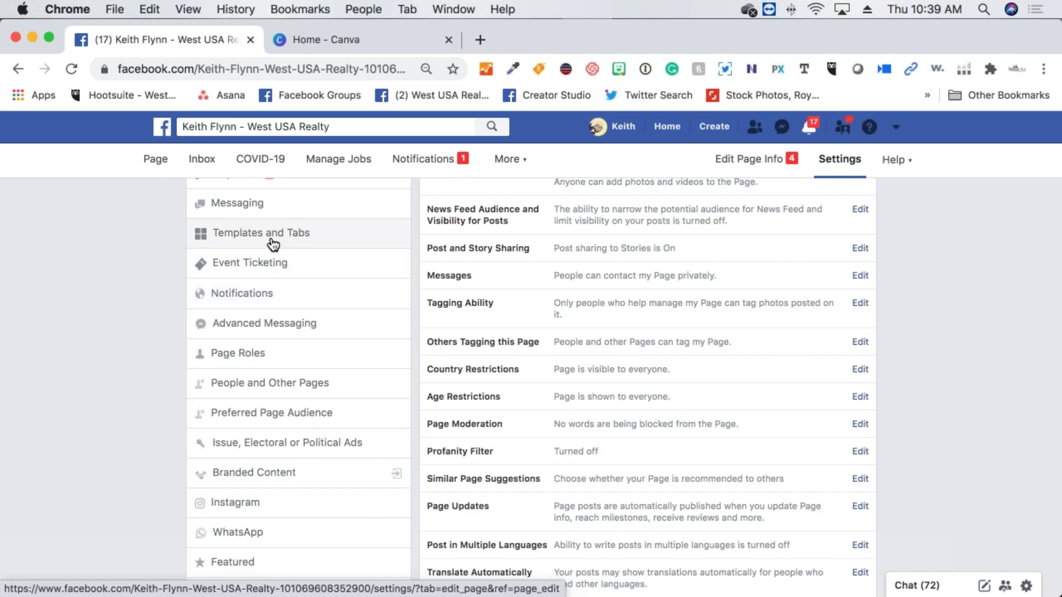
scroll(272, 243, up, 2)
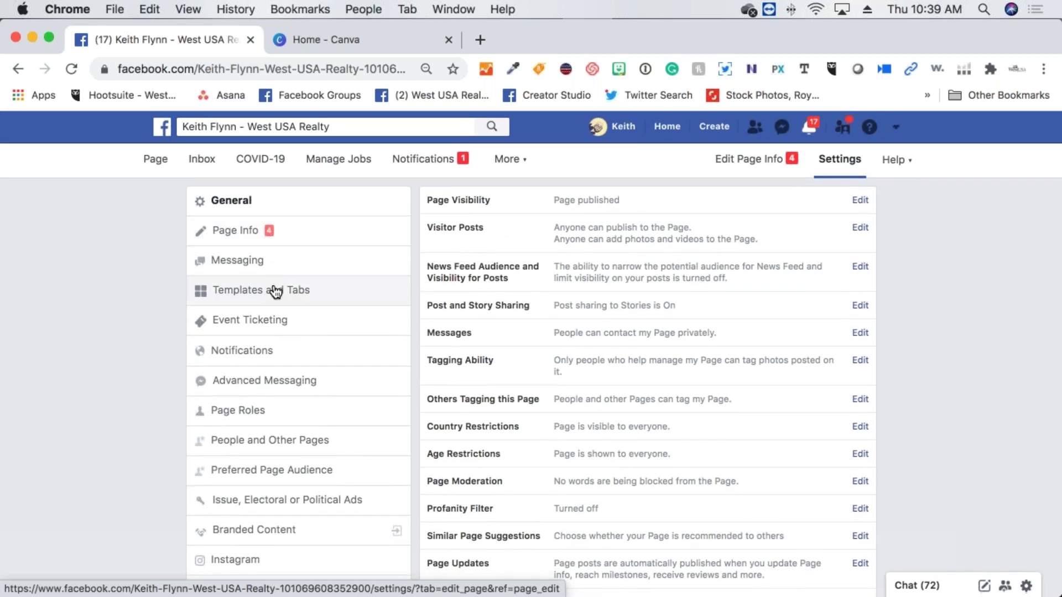
click(276, 290)
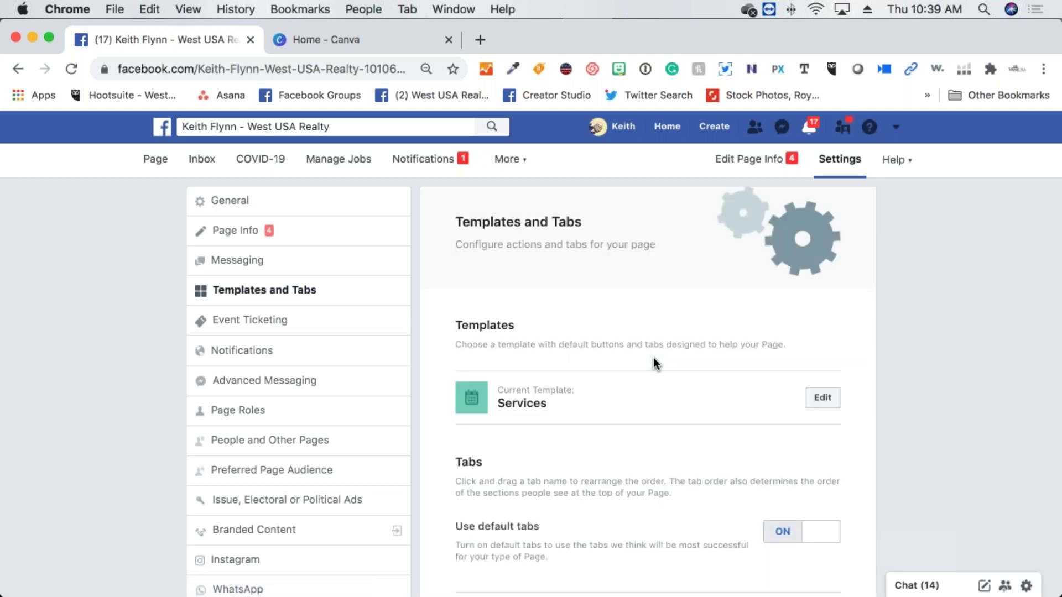
Move the Offers tab below Photos in the tab list
scroll(653, 358, down, 5)
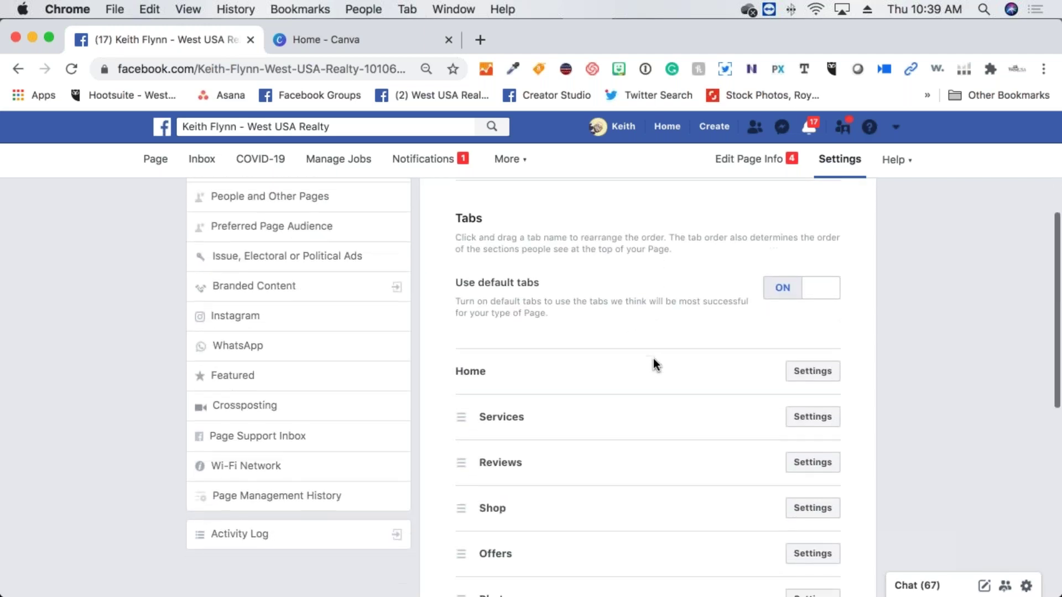
scroll(653, 358, down, 3)
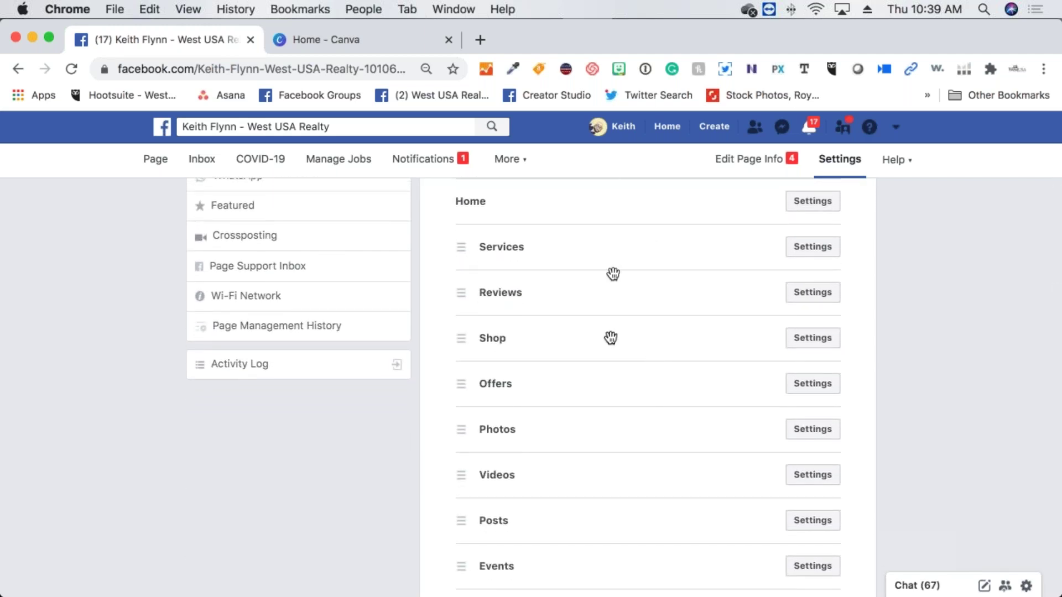
scroll(657, 212, up, 1)
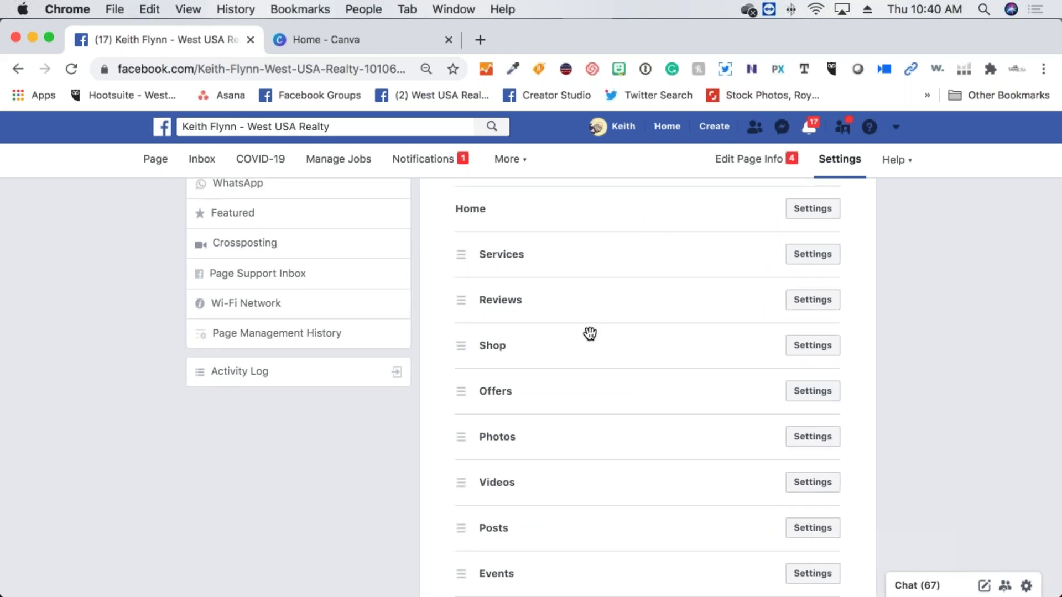
scroll(630, 437, down, 1)
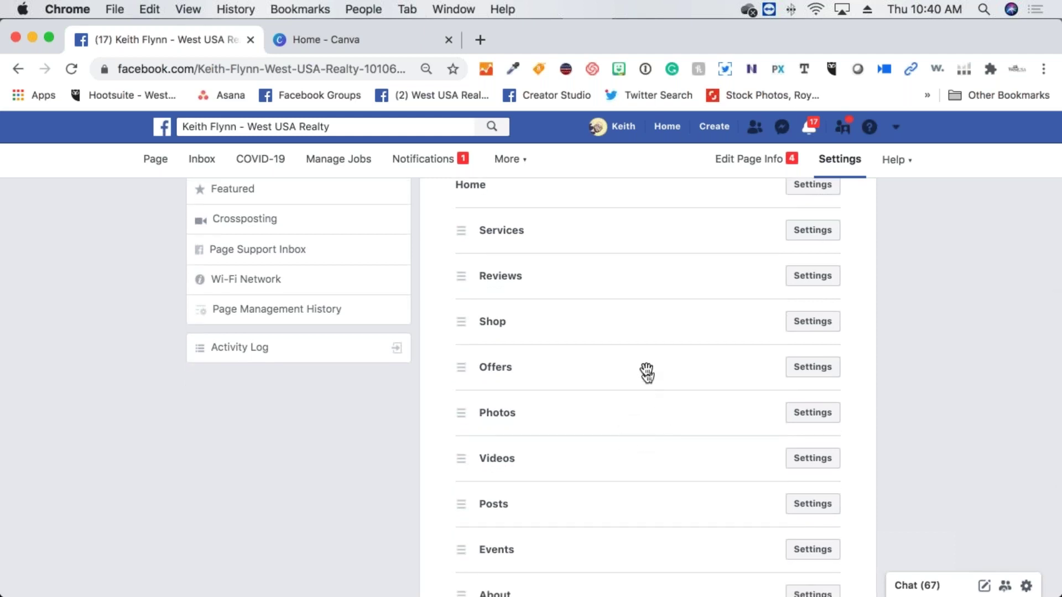
drag(648, 372, 647, 369)
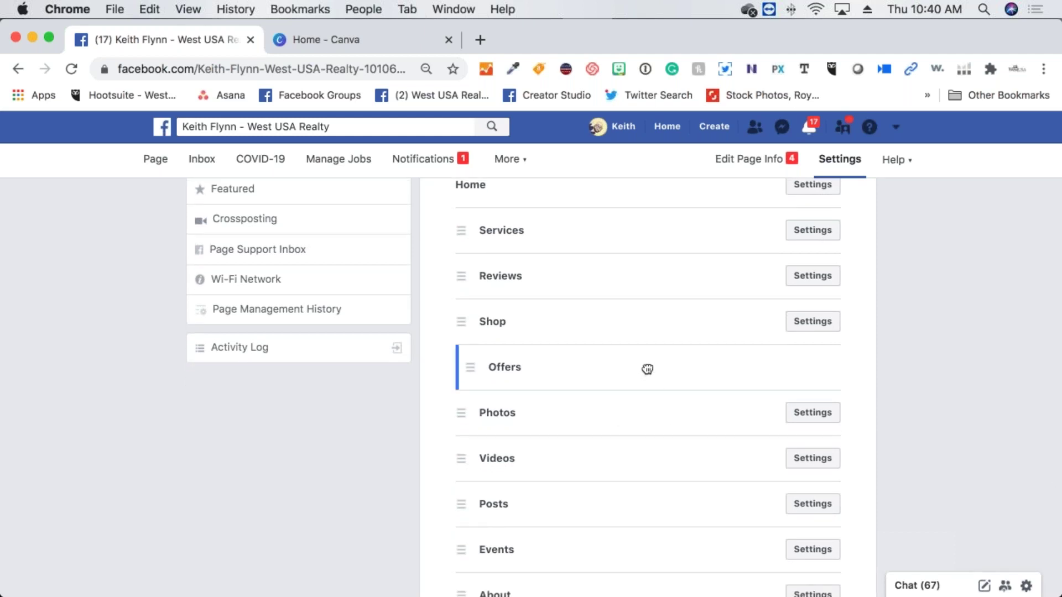
drag(647, 369, 643, 410)
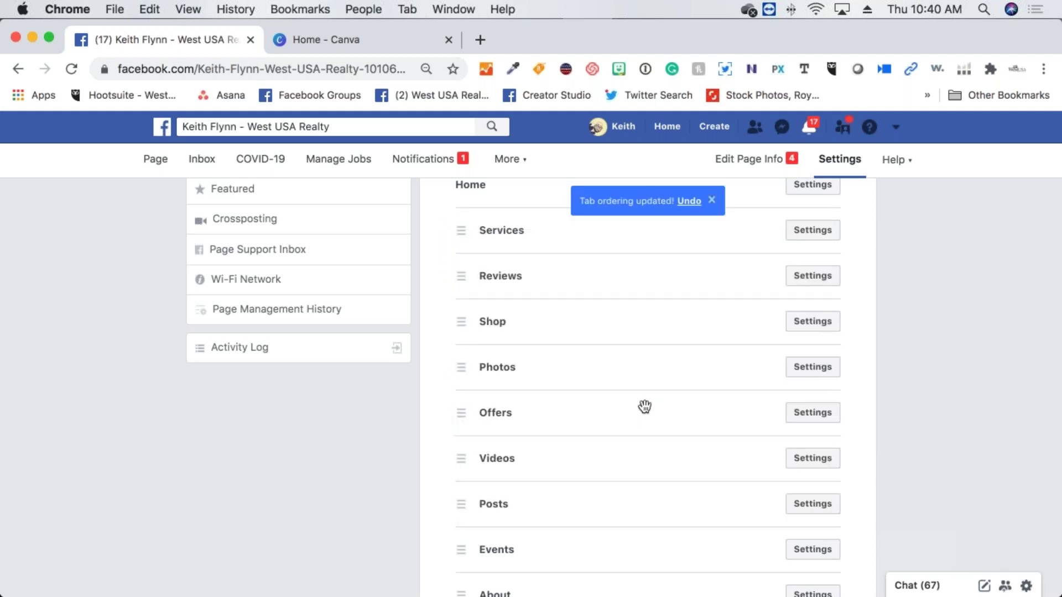
Switch the Offers tab off and save the change
click(800, 414)
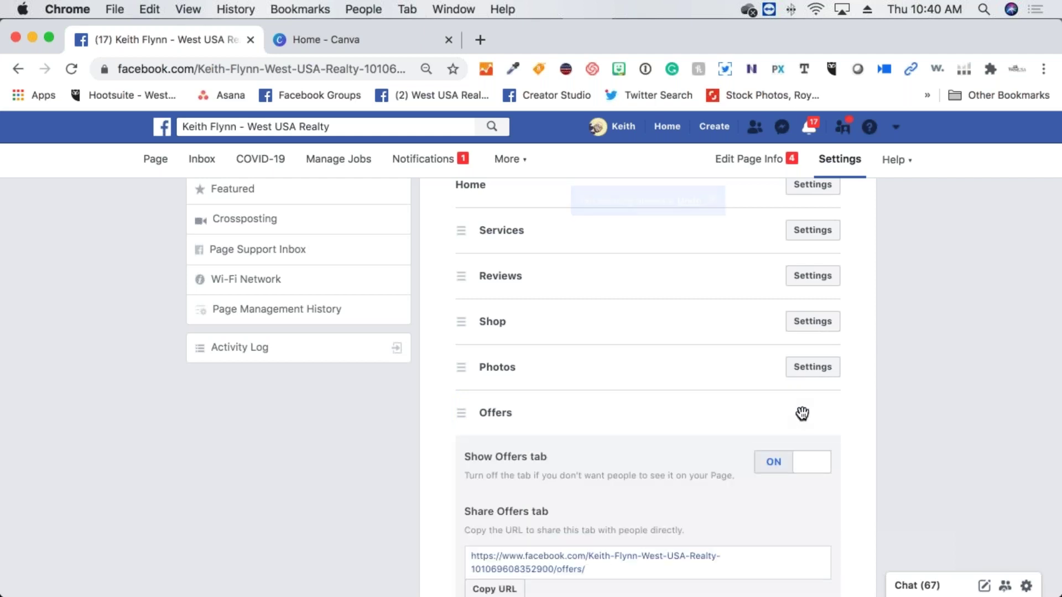
scroll(801, 413, down, 2)
click(797, 416)
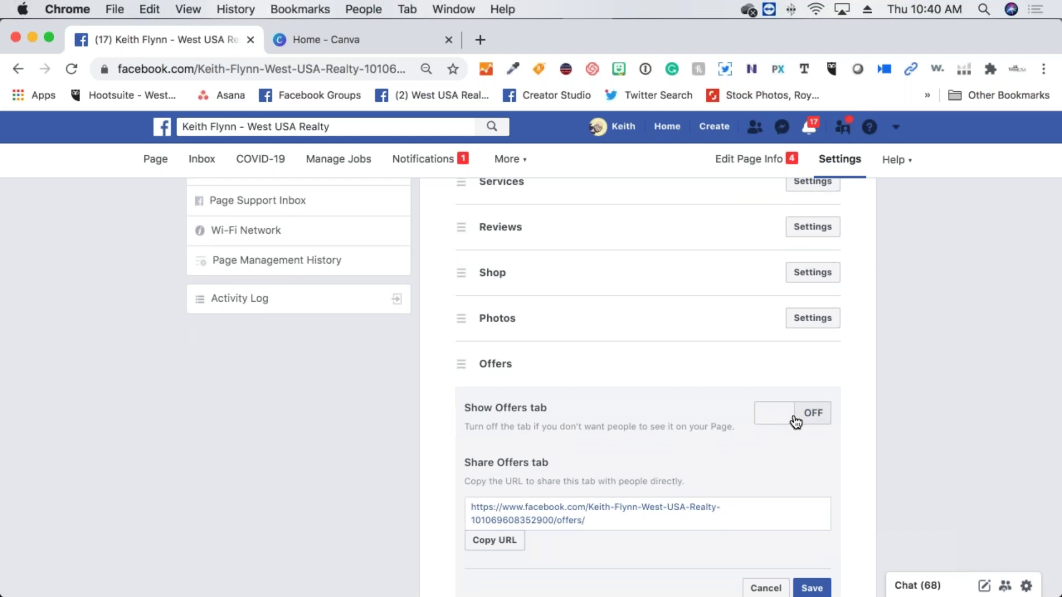
scroll(796, 421, down, 3)
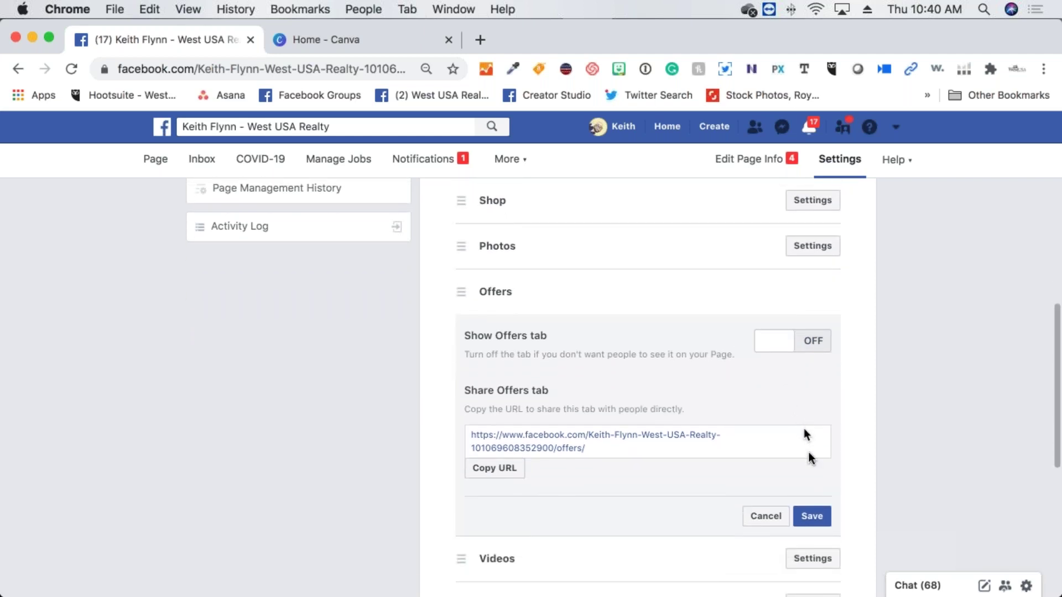
click(813, 518)
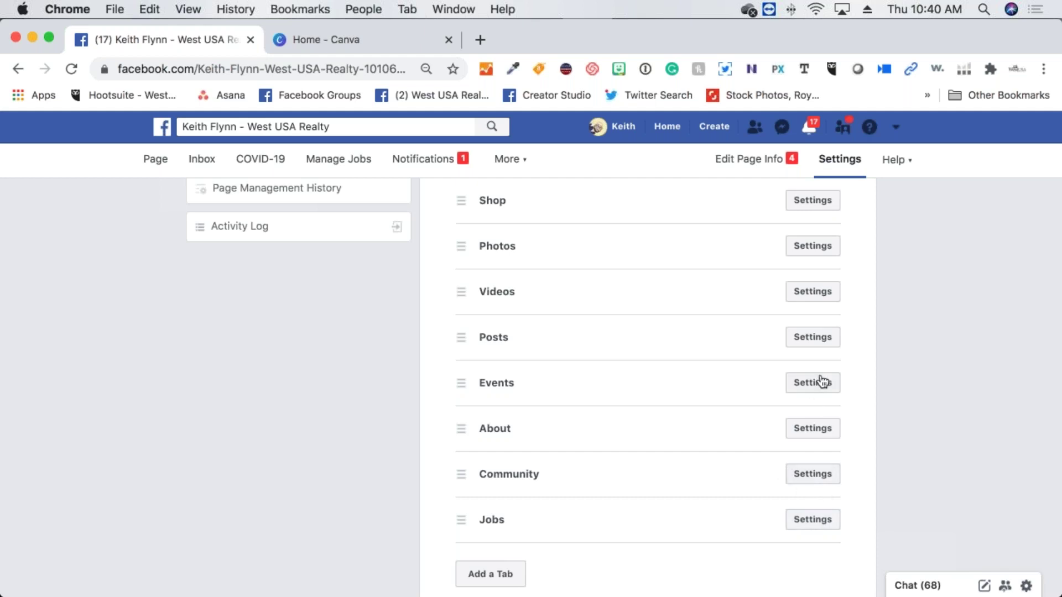
Switch the Shop tab off and save the change
scroll(820, 370, up, 3)
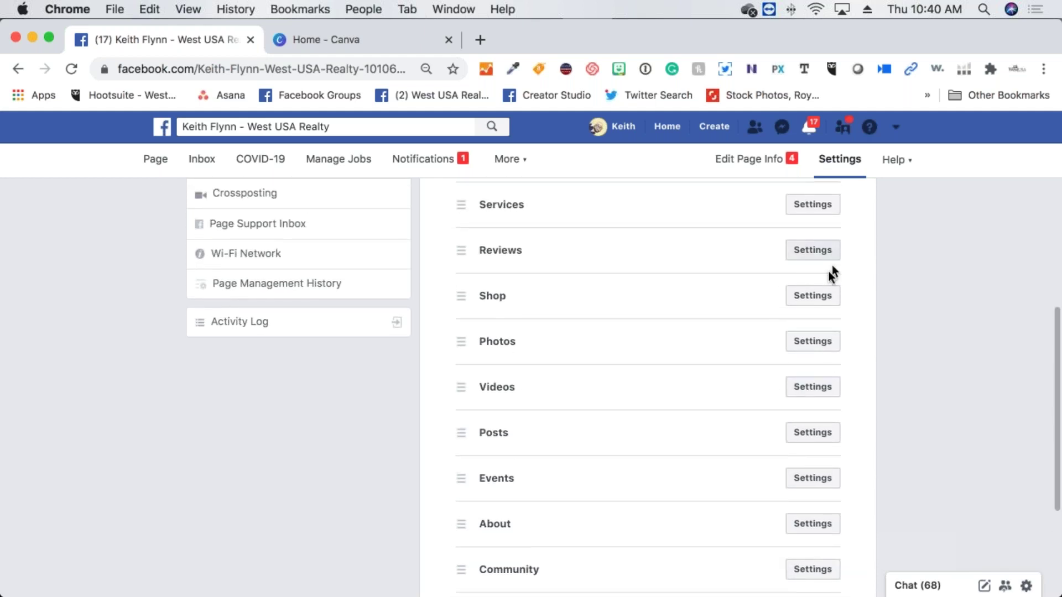
click(824, 295)
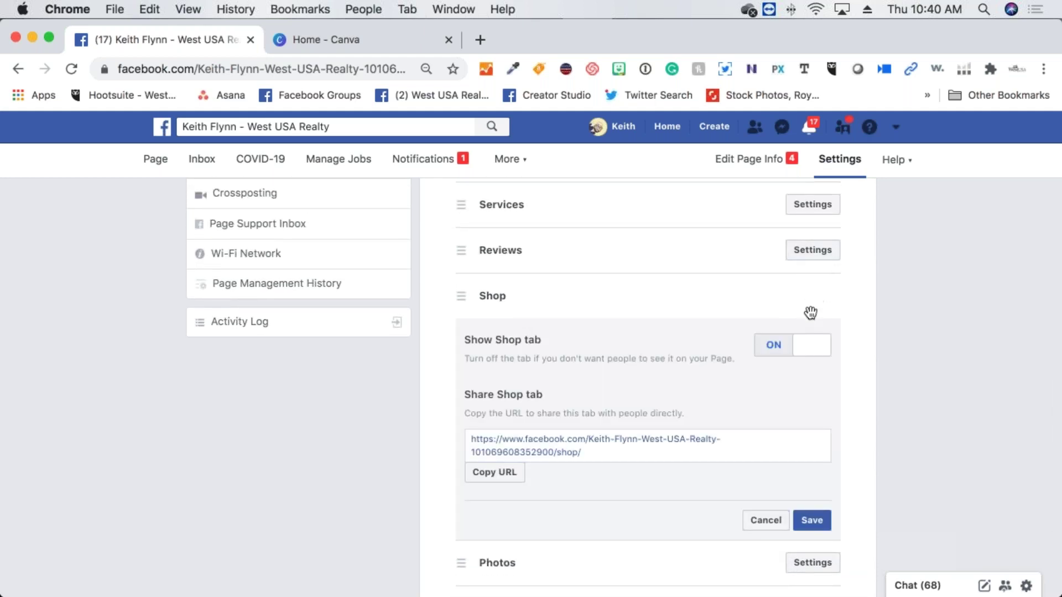
click(809, 351)
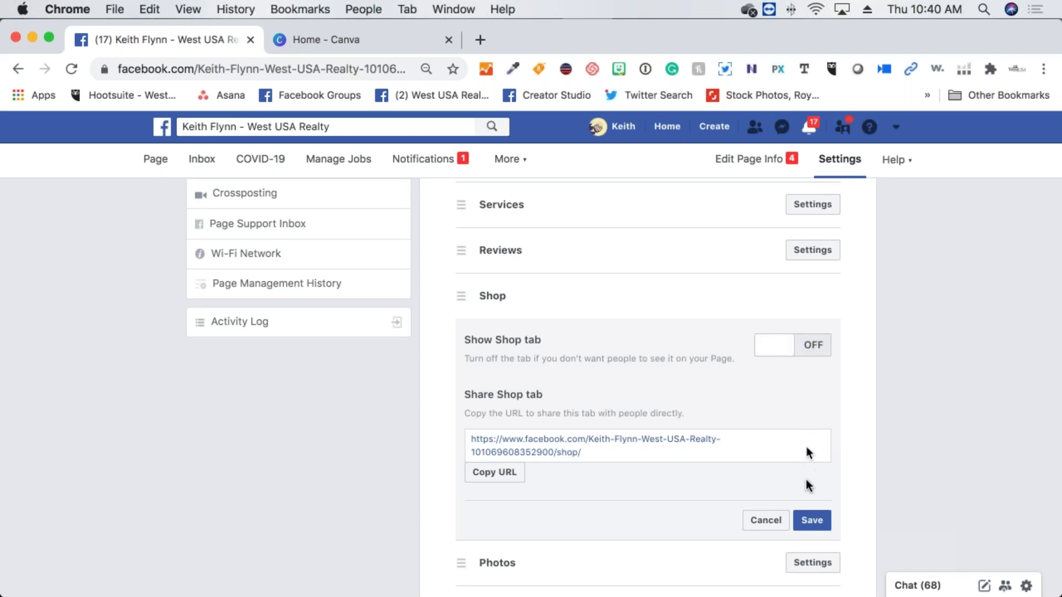
click(812, 523)
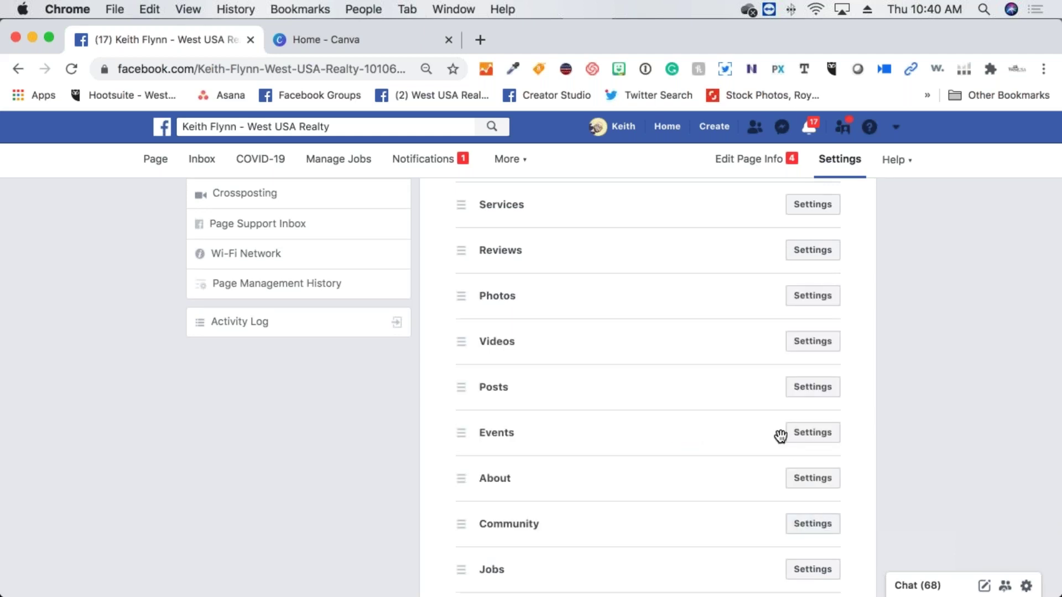
scroll(651, 404, down, 3)
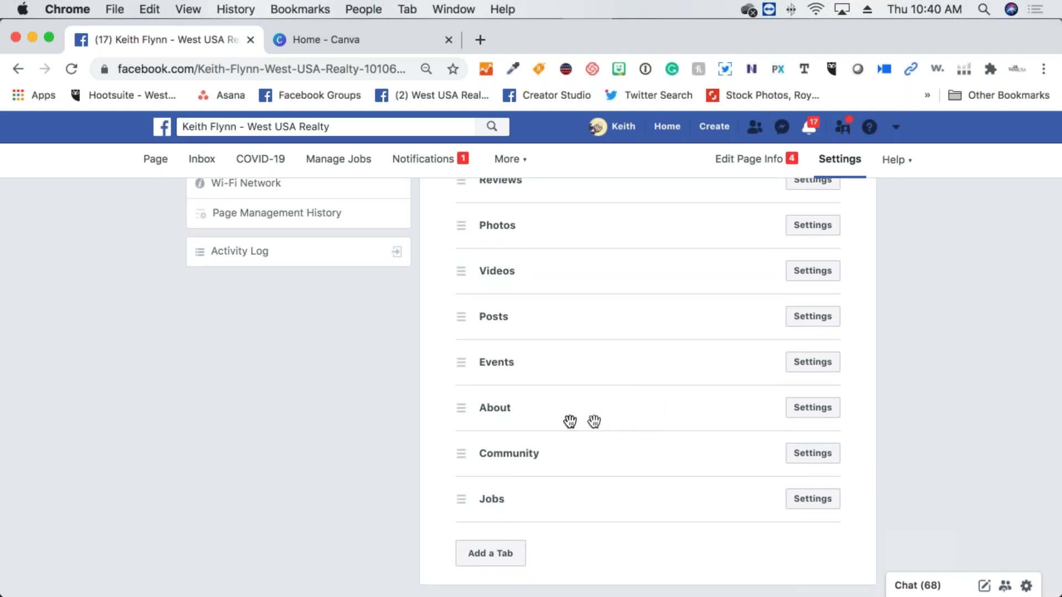
Place About right after Home, then move Photos and Videos above Reviews
drag(620, 417, 591, 242)
scroll(590, 242, up, 3)
drag(589, 340, 588, 446)
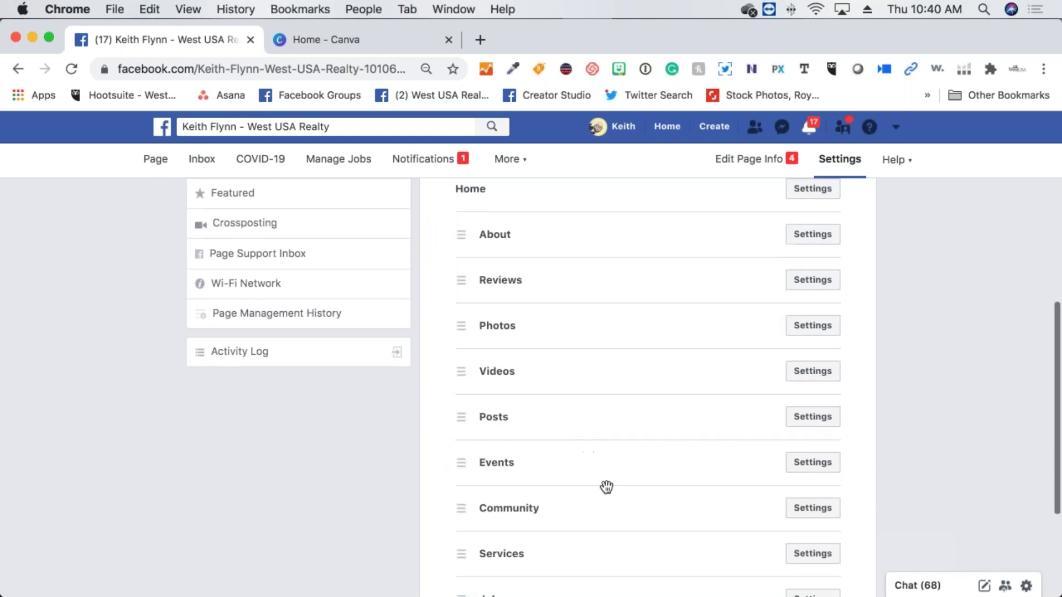
drag(583, 321, 572, 256)
drag(569, 381, 590, 349)
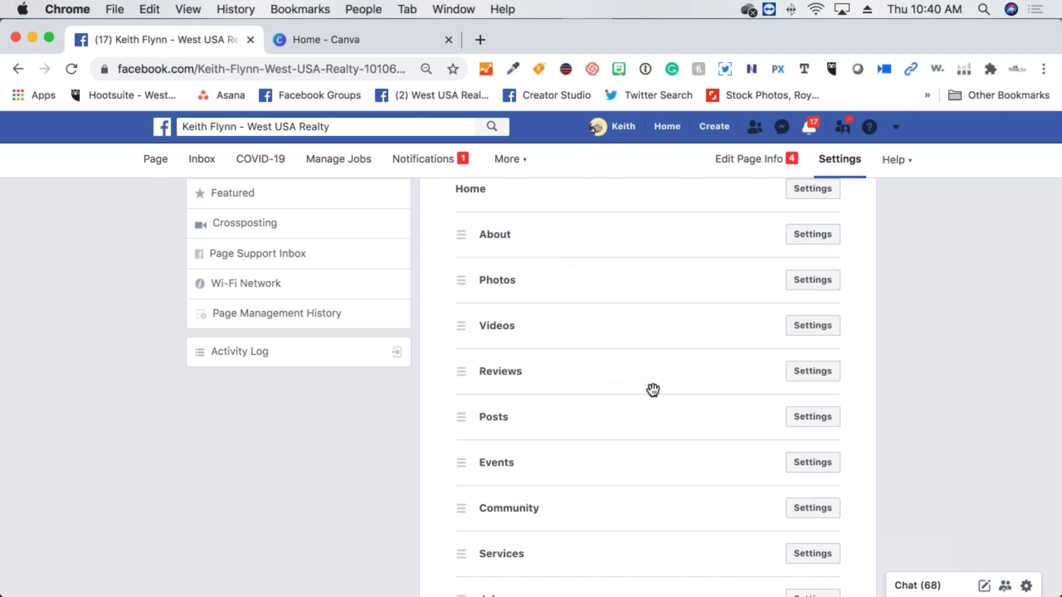
Review the new tab order and return to the West USA Realty page
scroll(652, 390, down, 2)
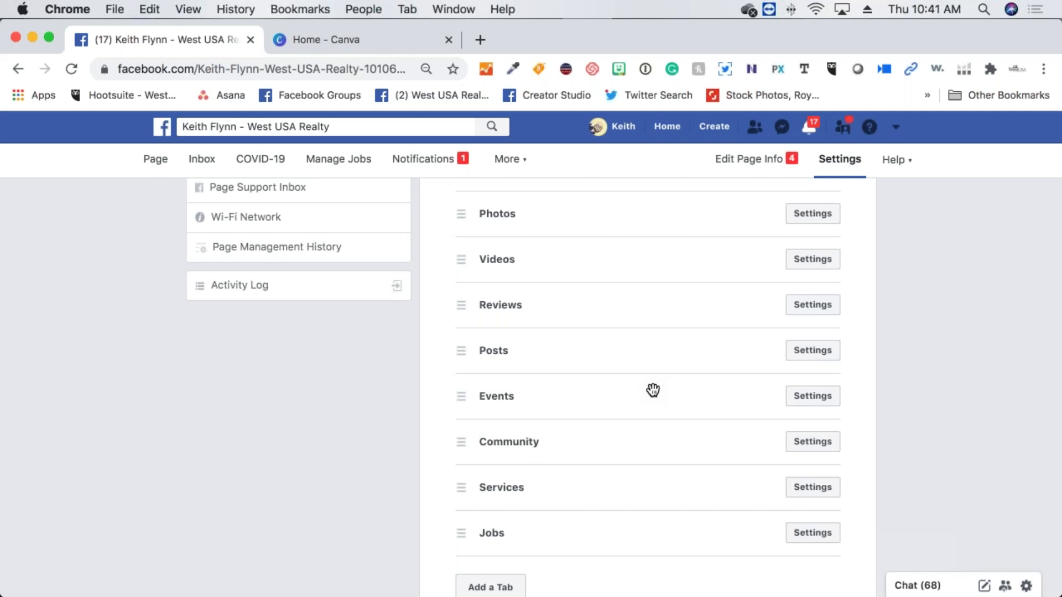
scroll(653, 390, up, 3)
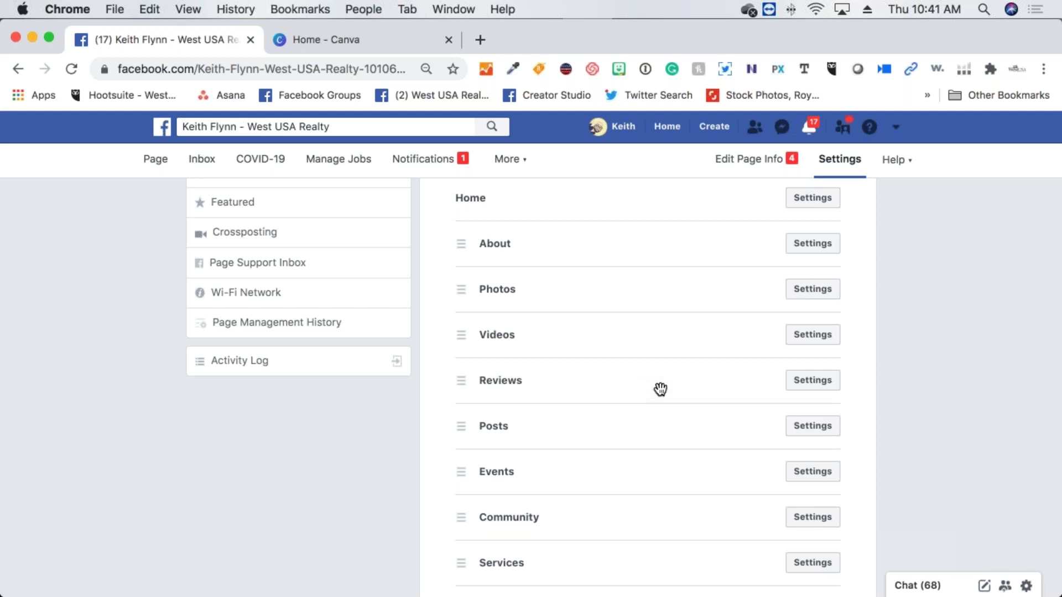
scroll(661, 389, up, 1)
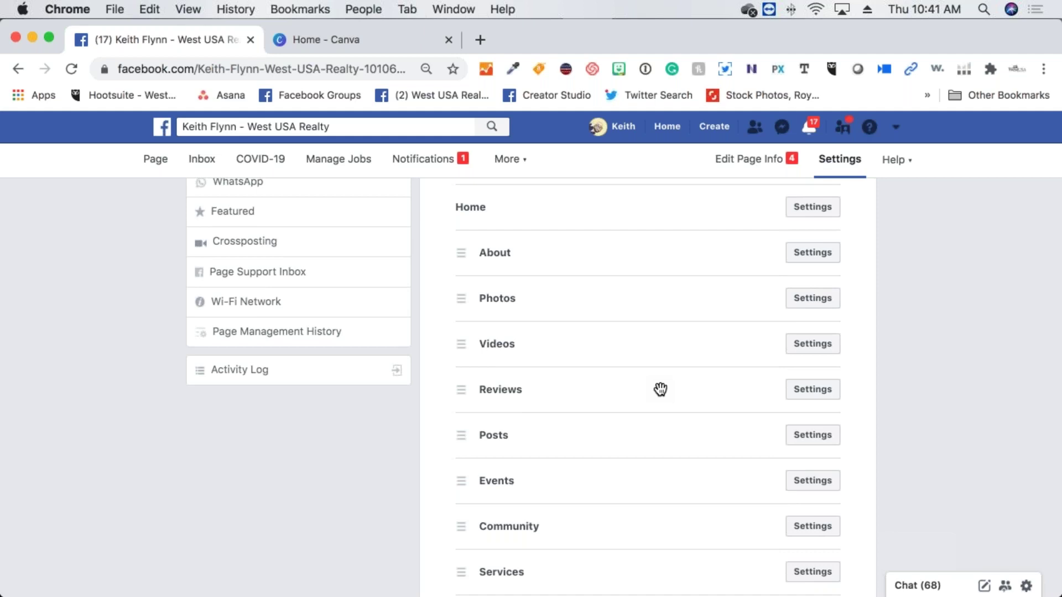
scroll(660, 389, down, 4)
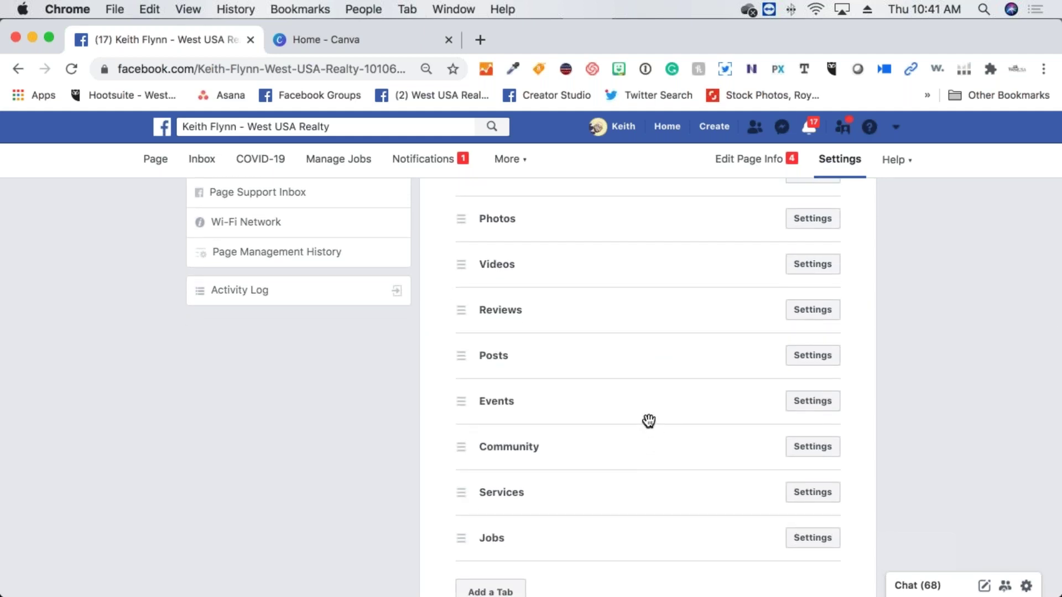
scroll(652, 418, down, 3)
scroll(652, 419, up, 20)
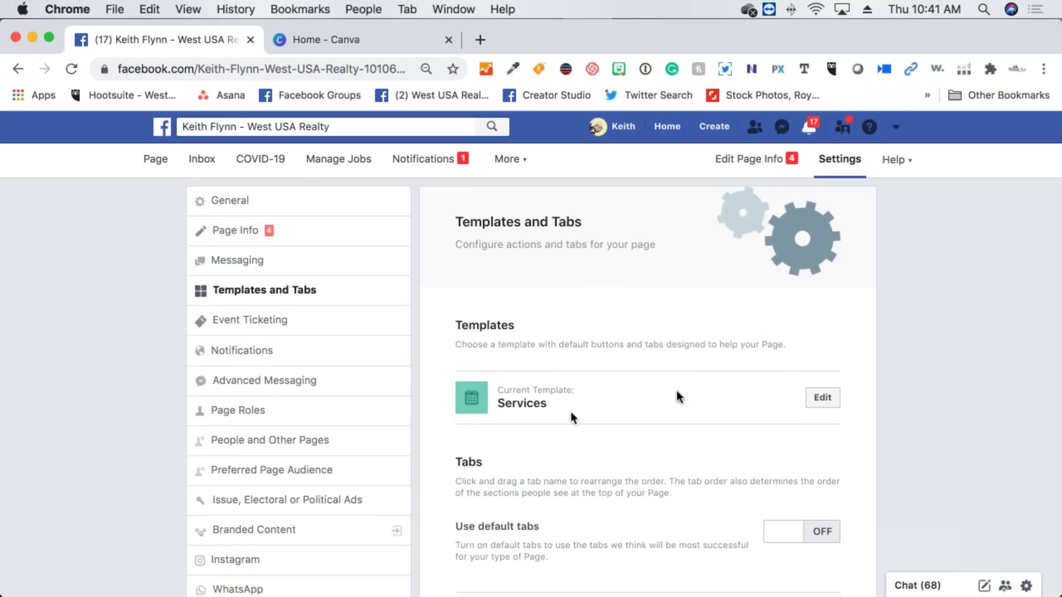
scroll(699, 395, down, 4)
scroll(700, 398, down, 8)
scroll(700, 398, up, 12)
click(142, 166)
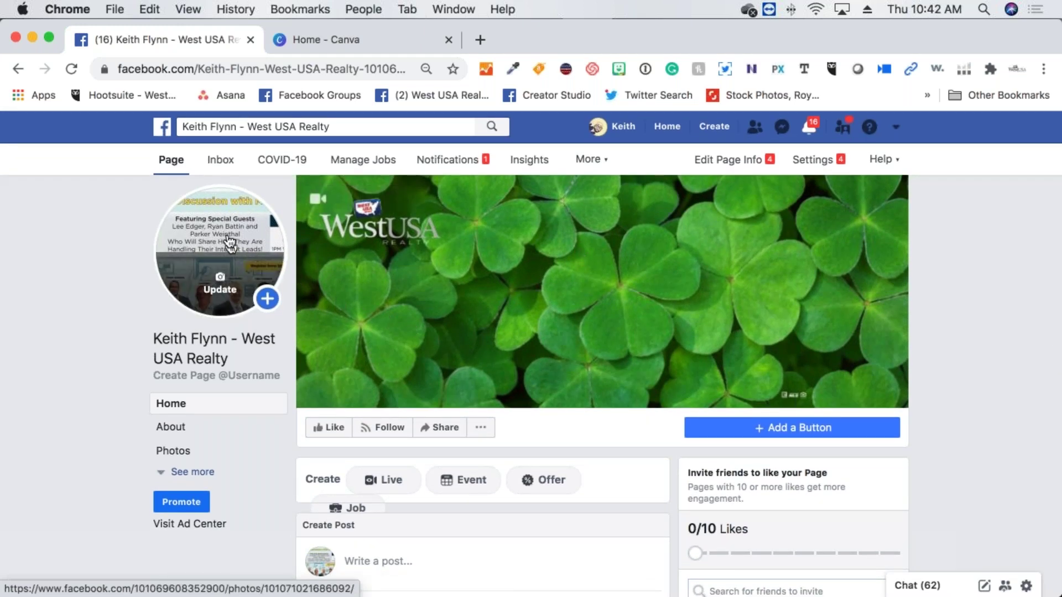
scroll(233, 326, down, 3)
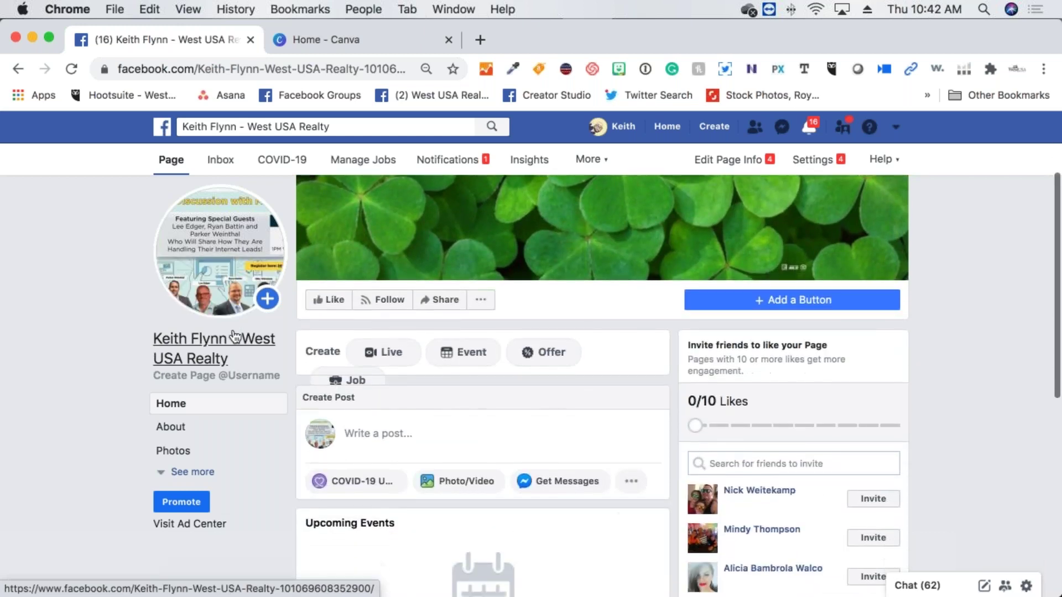
scroll(235, 336, down, 1)
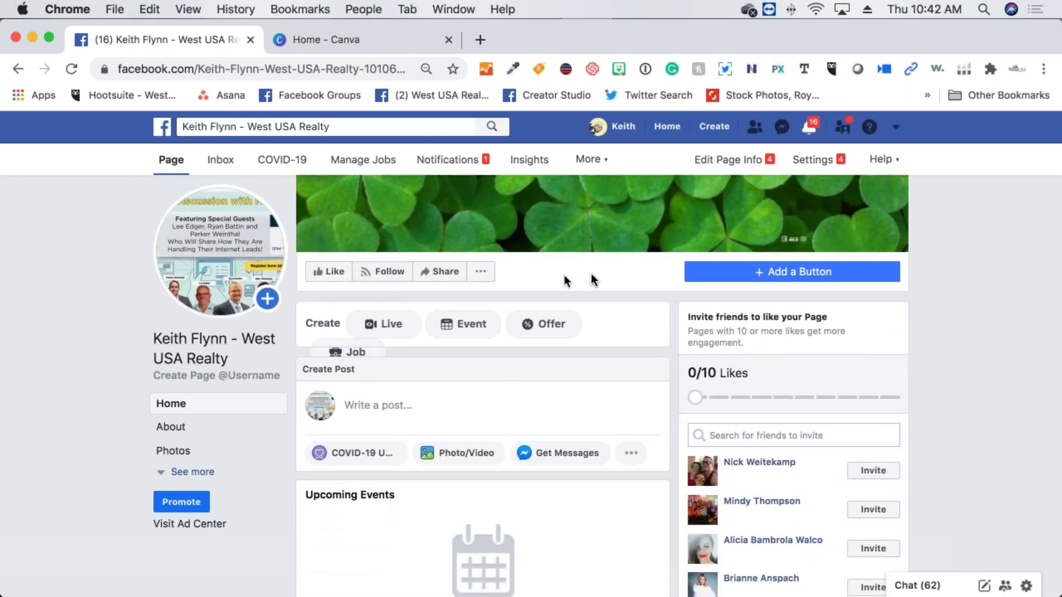
scroll(599, 267, up, 1)
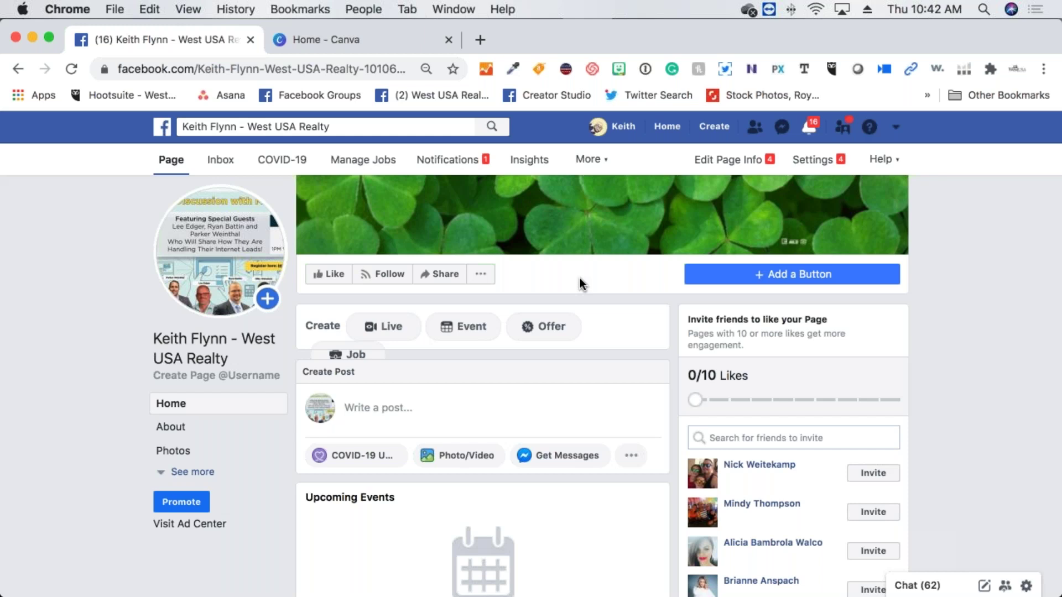
scroll(579, 280, down, 1)
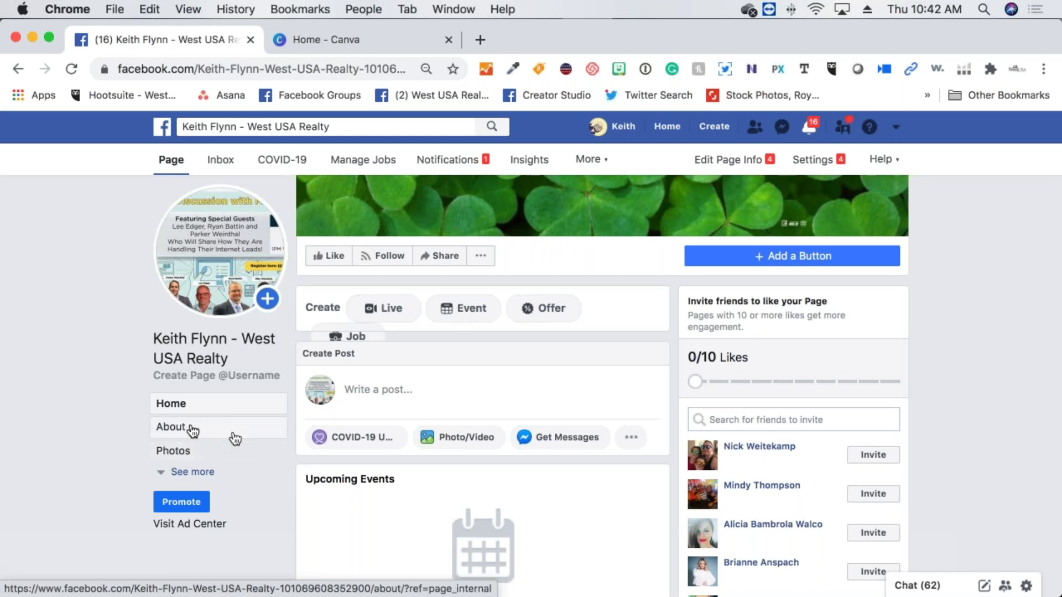
Open the page's About section and look over its details
click(187, 430)
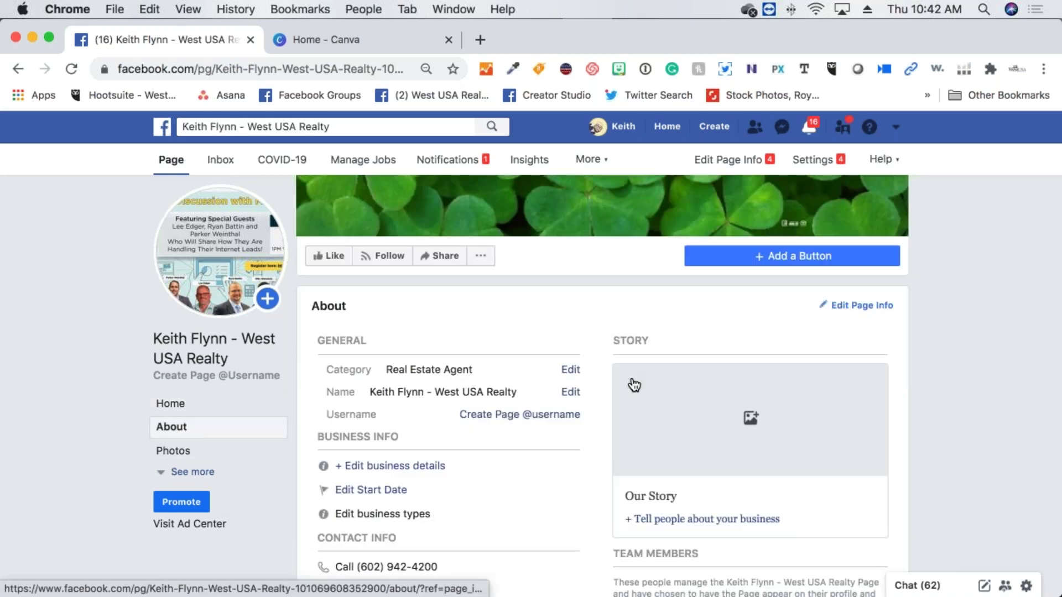
scroll(512, 400, down, 2)
scroll(514, 407, down, 3)
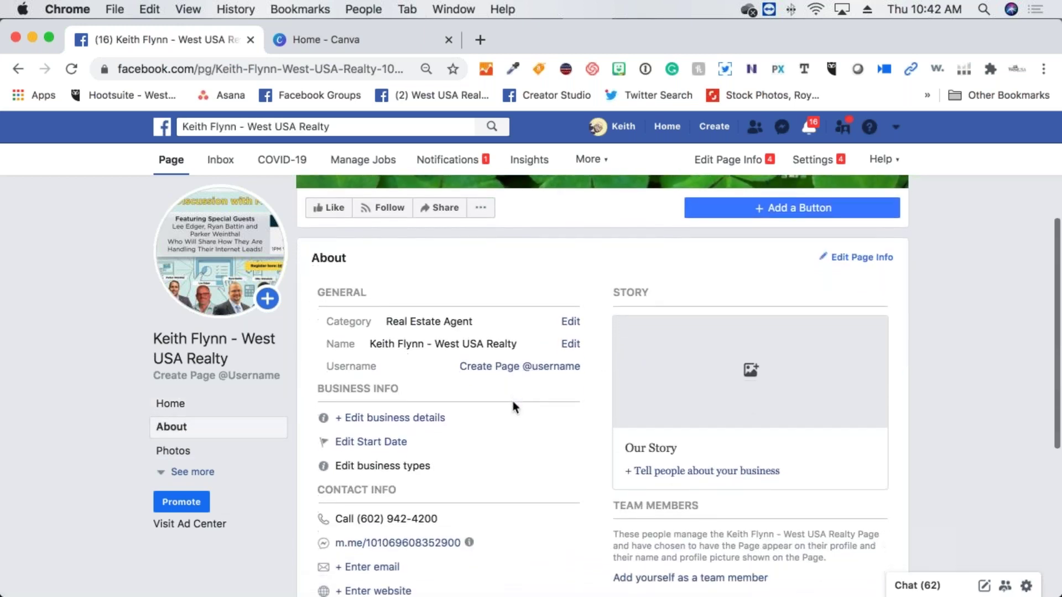
scroll(516, 408, up, 1)
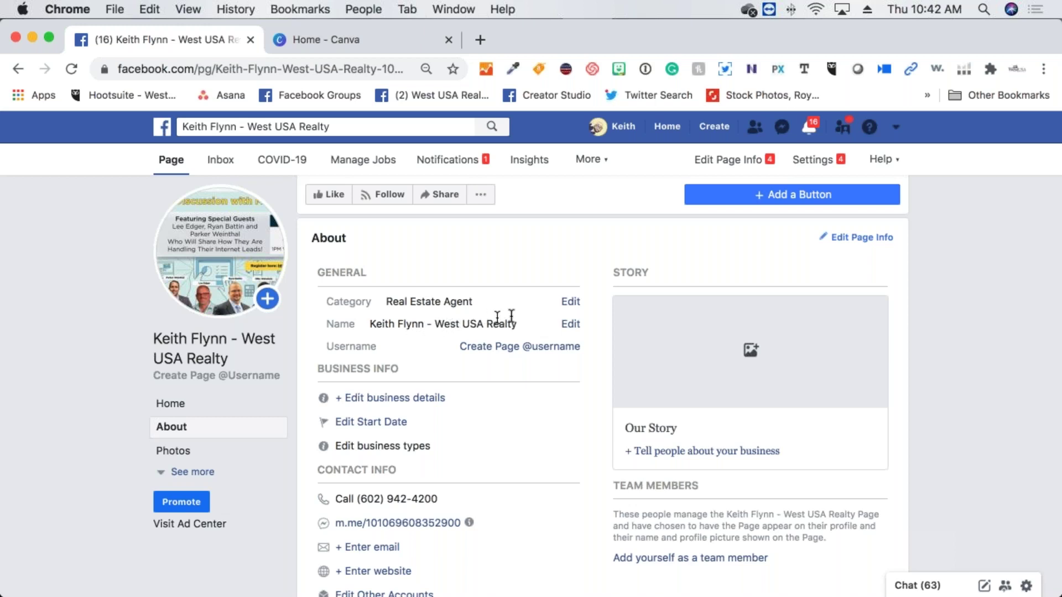
Start a page name change, then cancel it so the name stays unchanged
click(570, 325)
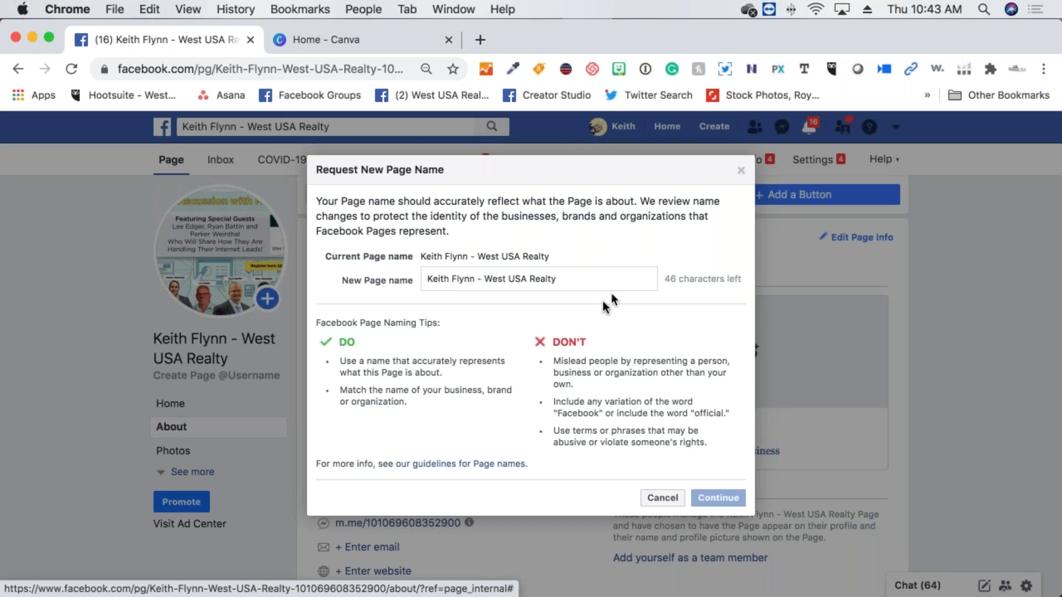
click(672, 499)
scroll(344, 437, down, 5)
scroll(345, 430, up, 3)
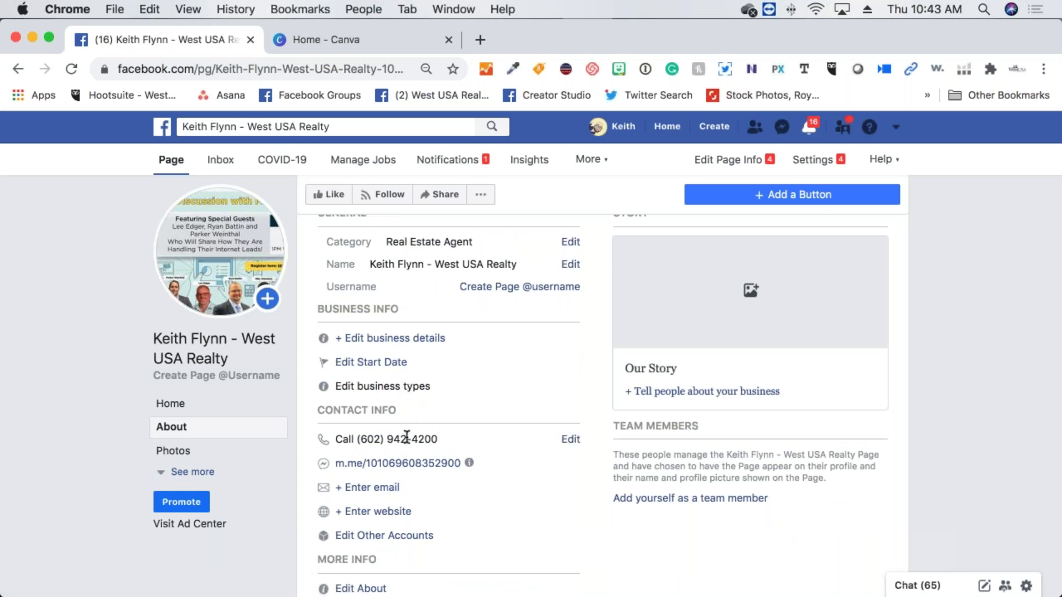
scroll(406, 437, down, 1)
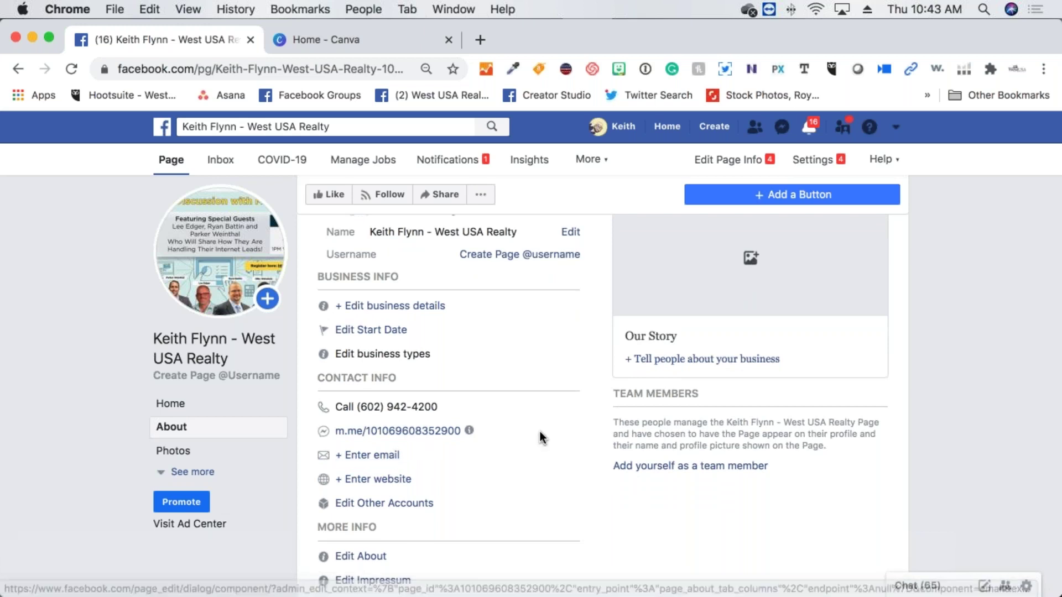
Enter the business e-mail address in the contact info Email field and save it
scroll(540, 434, down, 1)
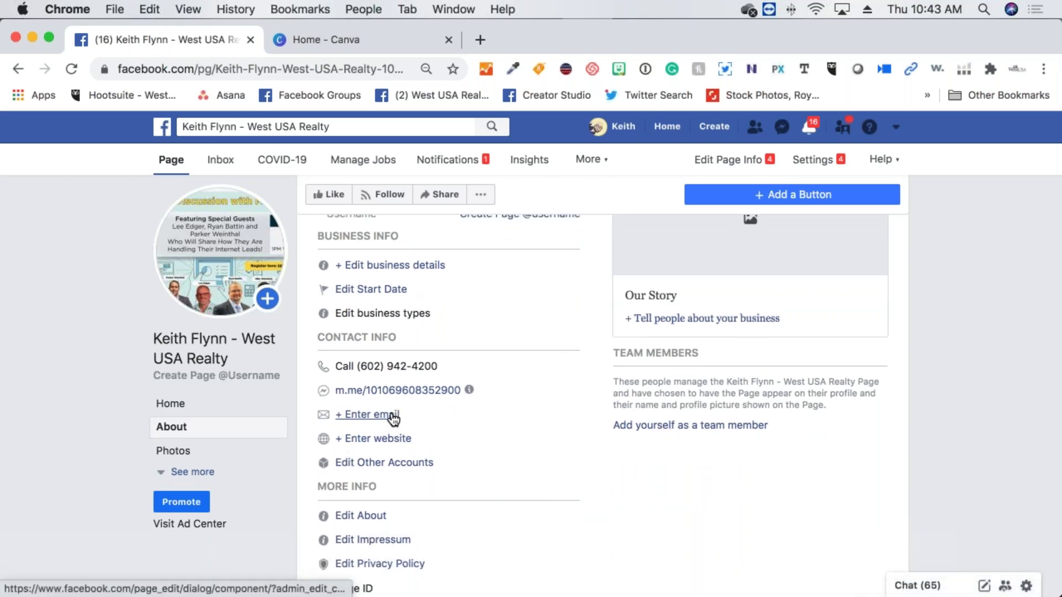
click(390, 415)
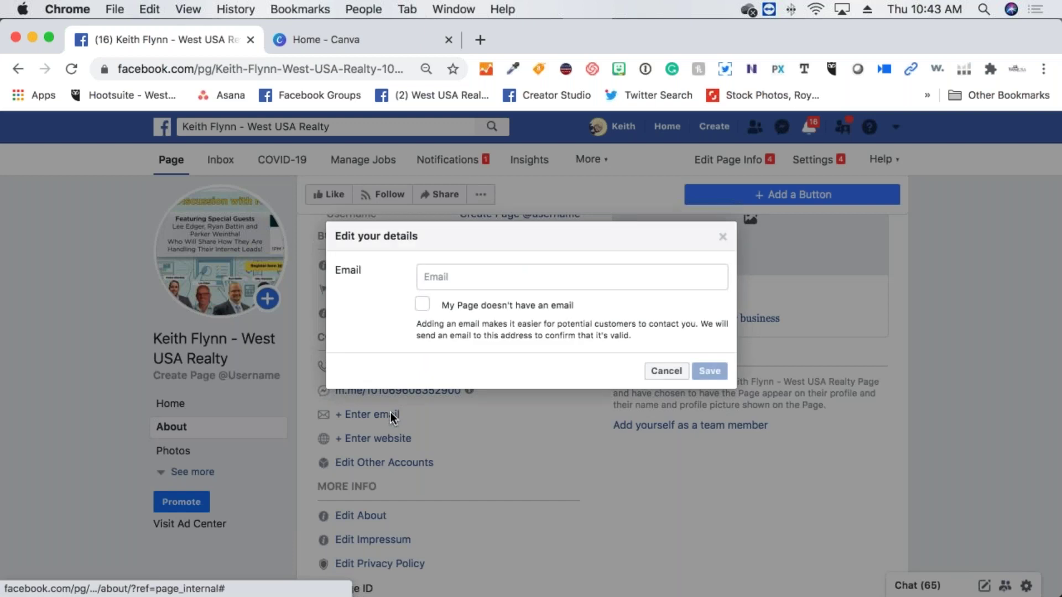
click(442, 278)
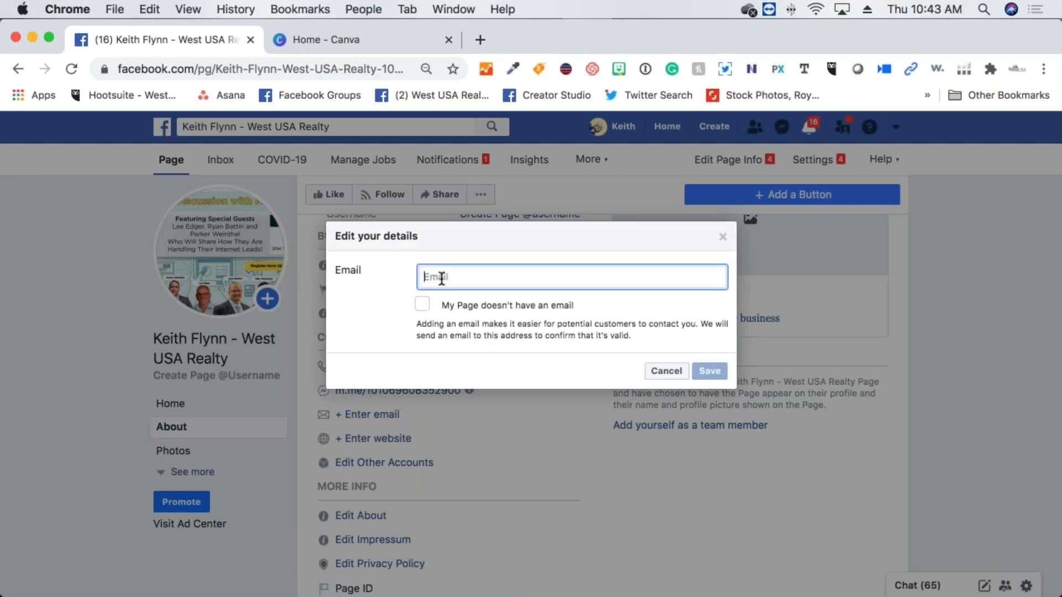
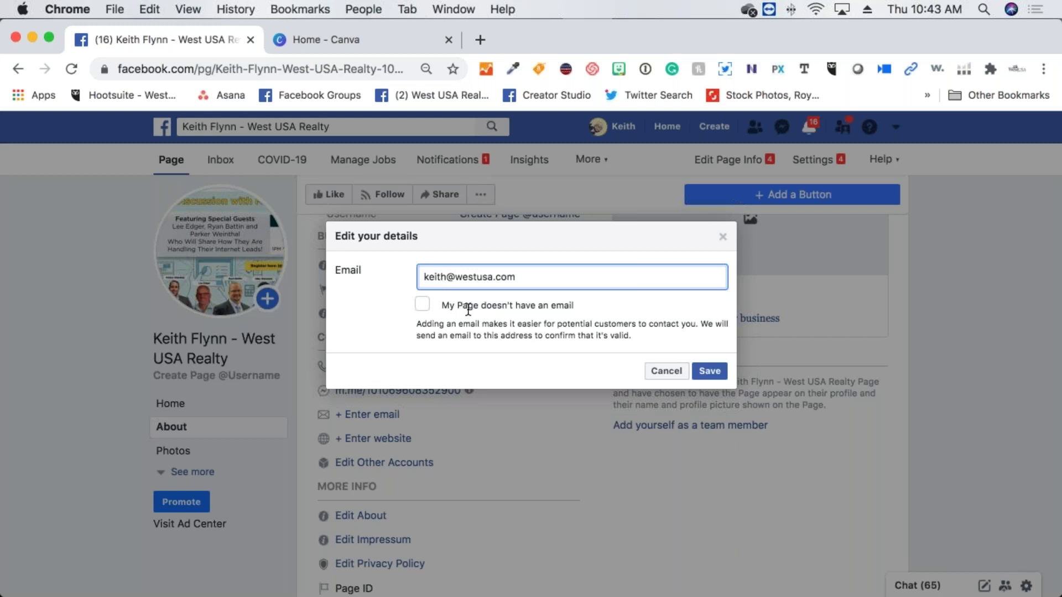
click(703, 372)
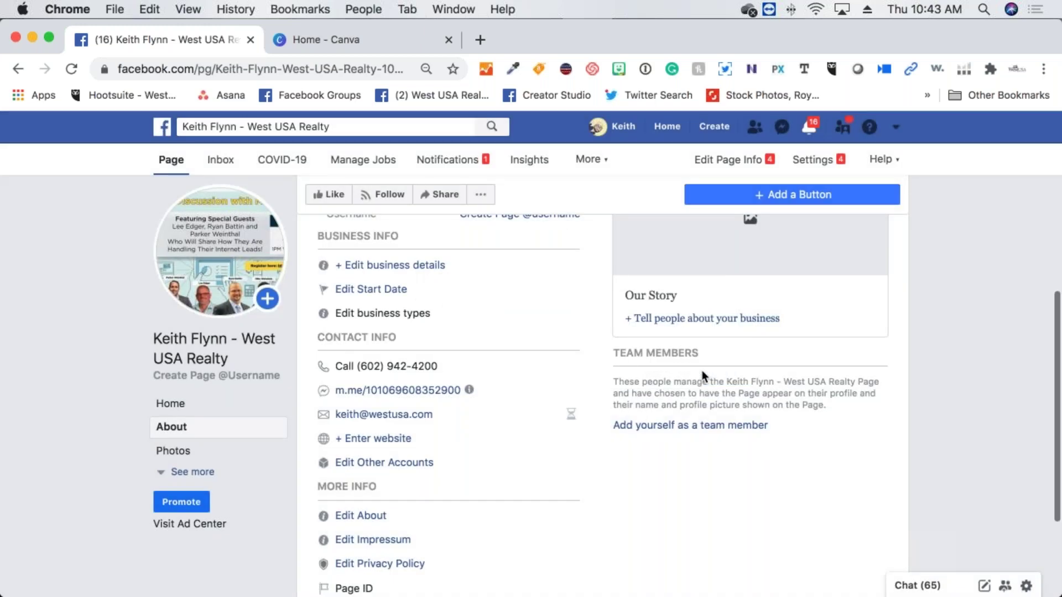
scroll(469, 399, down, 2)
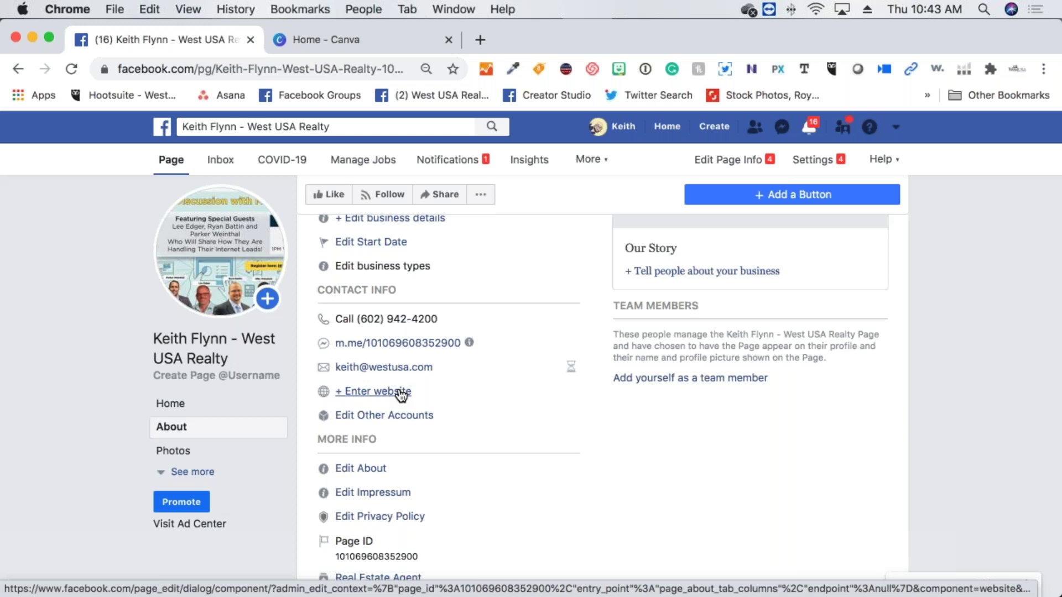
click(402, 392)
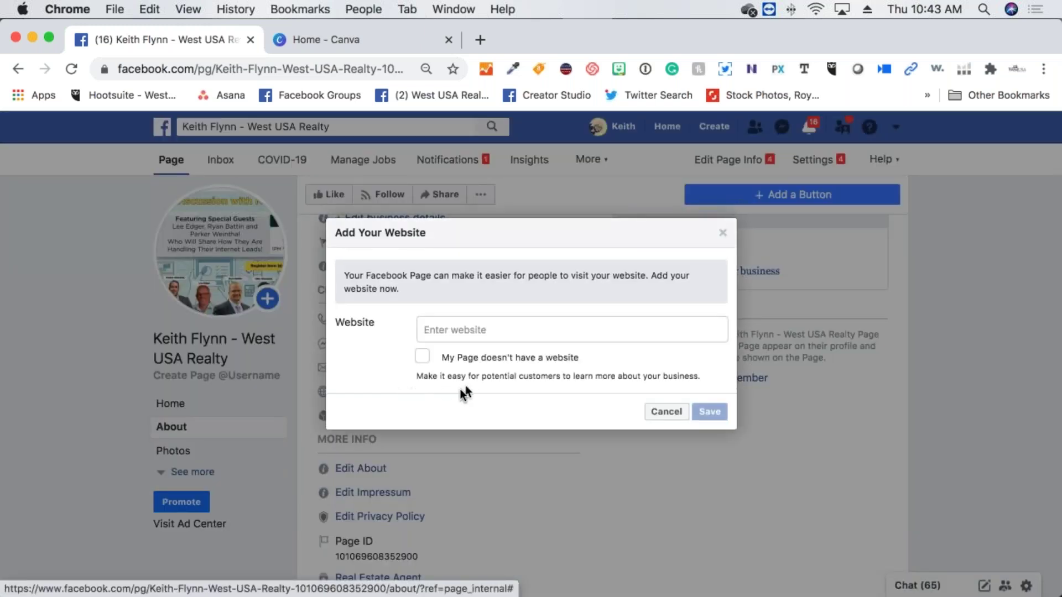
click(470, 329)
text(www)
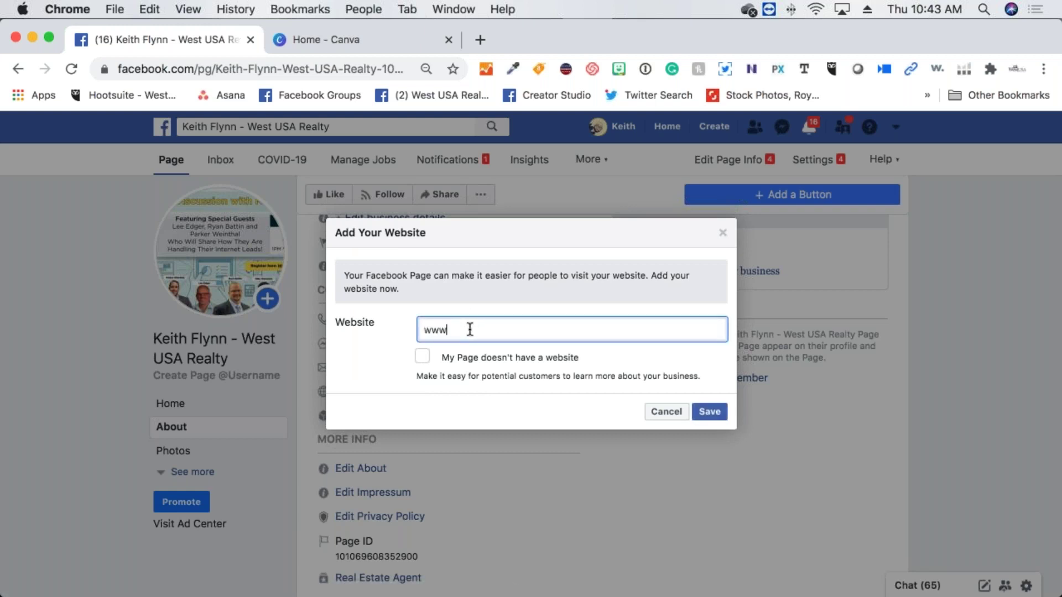
text(.westusa.com)
key(Return)
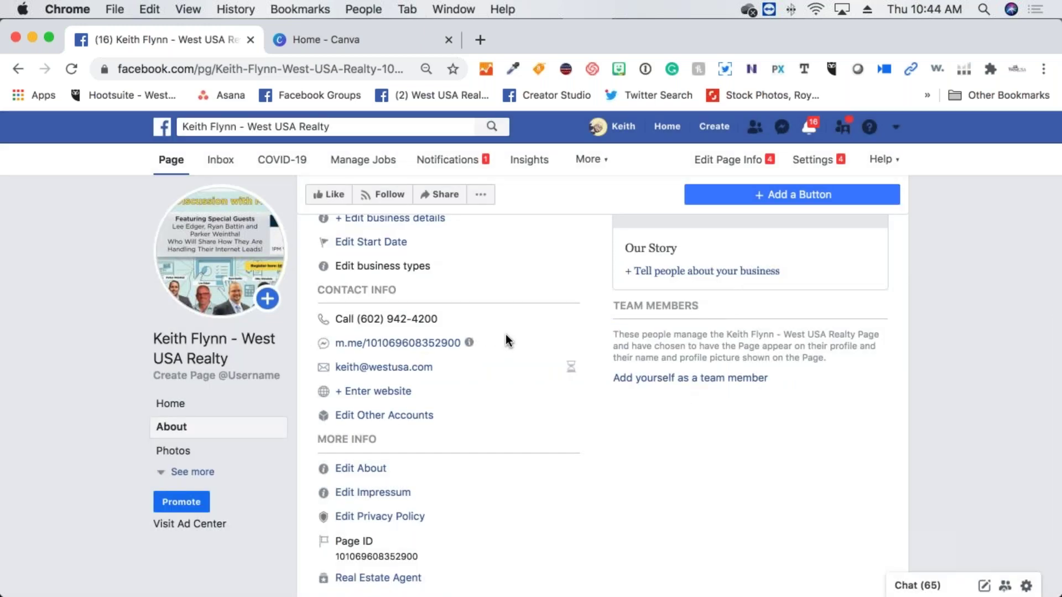
scroll(506, 341, down, 3)
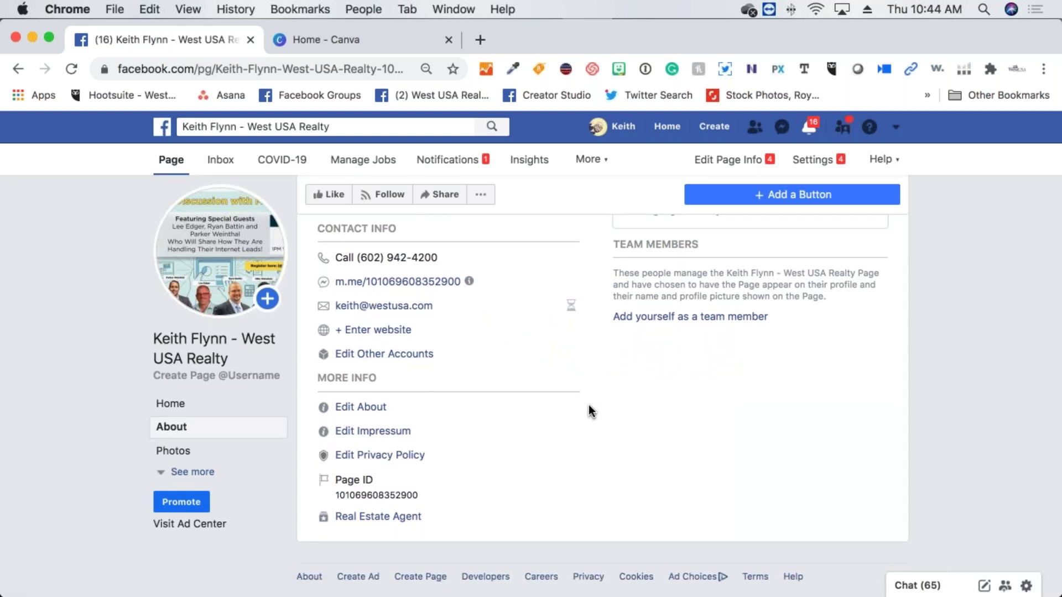
scroll(589, 404, up, 5)
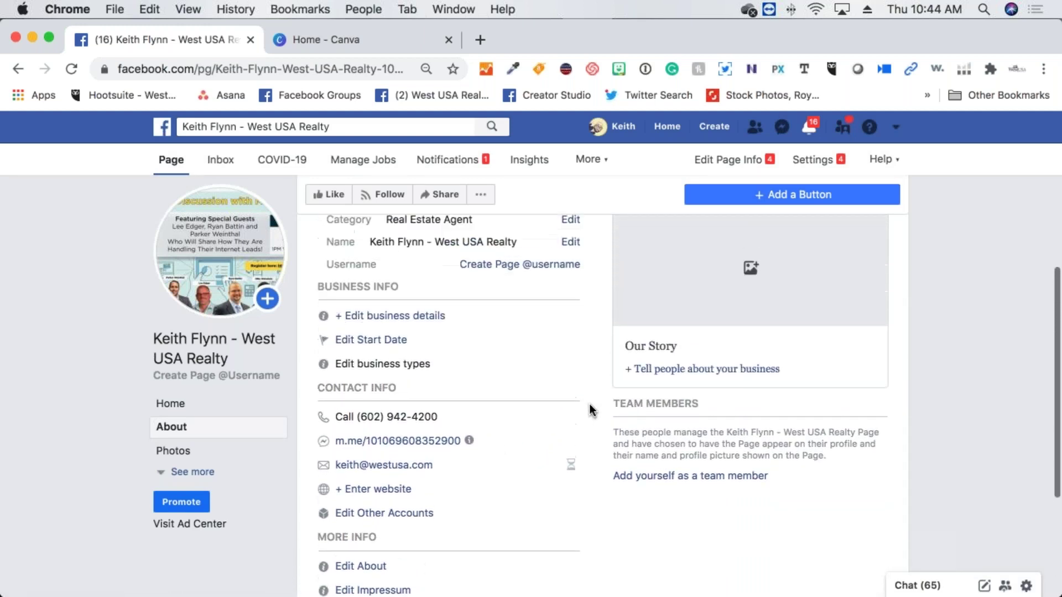
scroll(589, 403, up, 3)
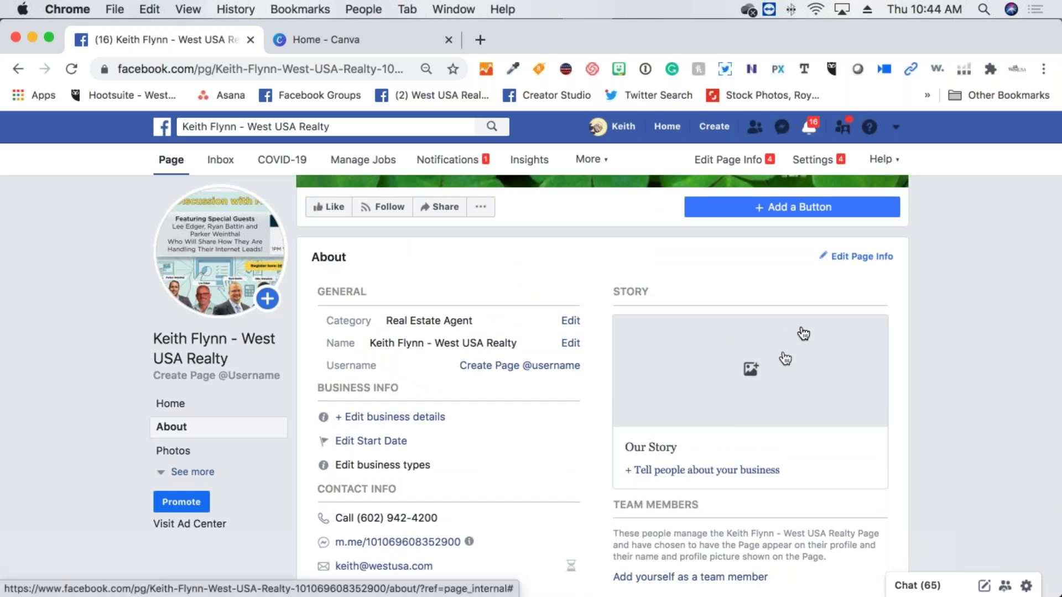
scroll(795, 333, down, 1)
scroll(780, 334, up, 1)
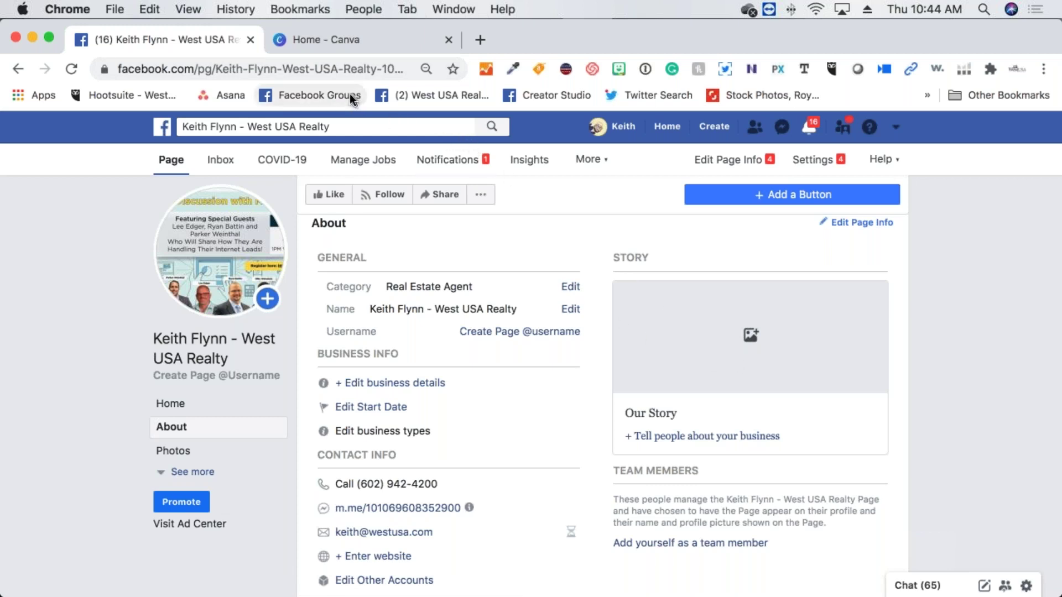
Open the West USA Realty page in a new tab, dismissing the FOX 10 notification
right_click(399, 101)
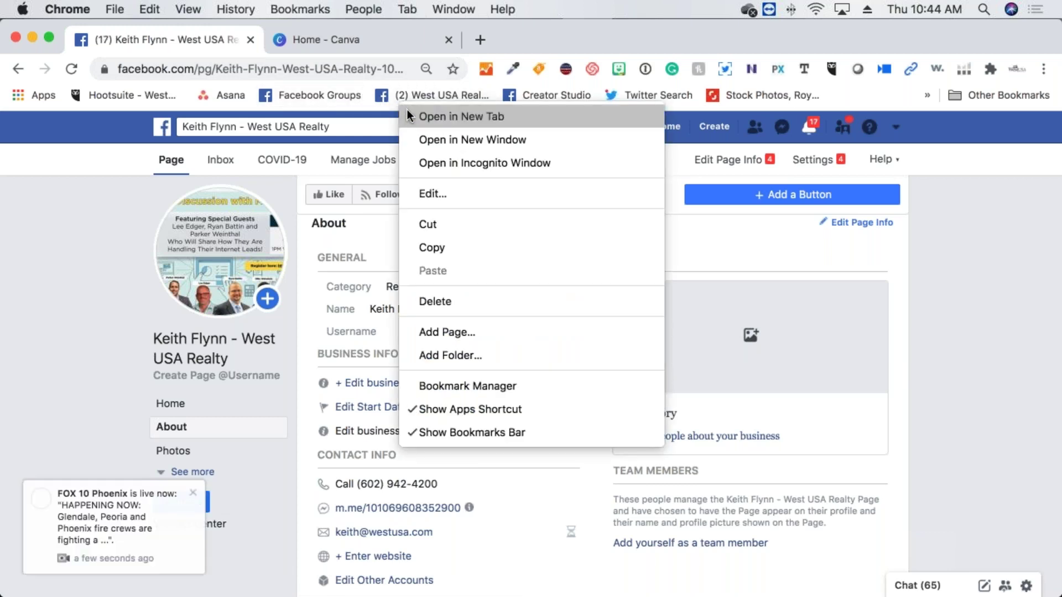
click(406, 109)
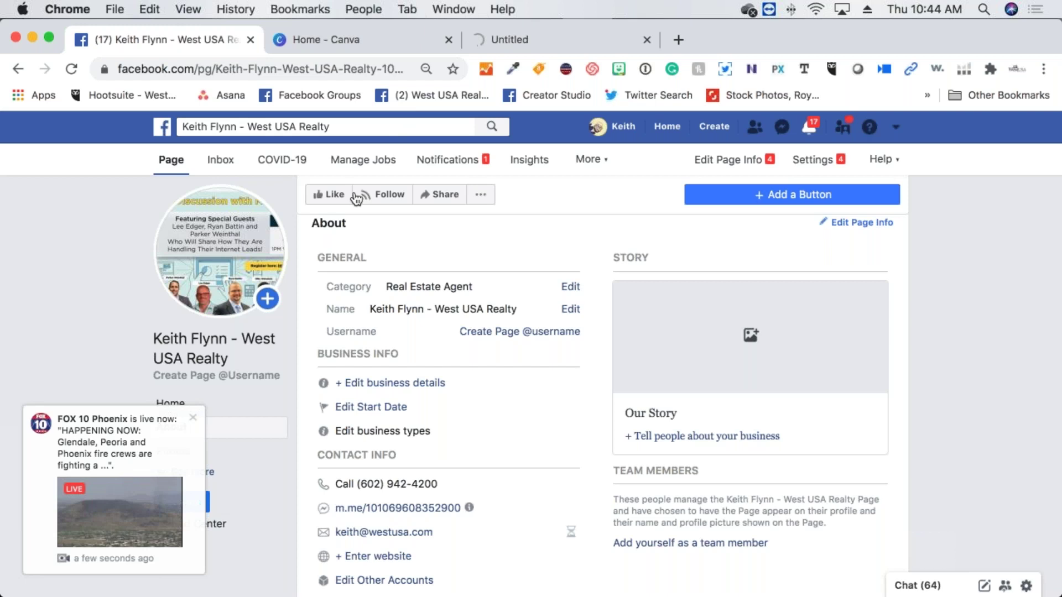
click(199, 425)
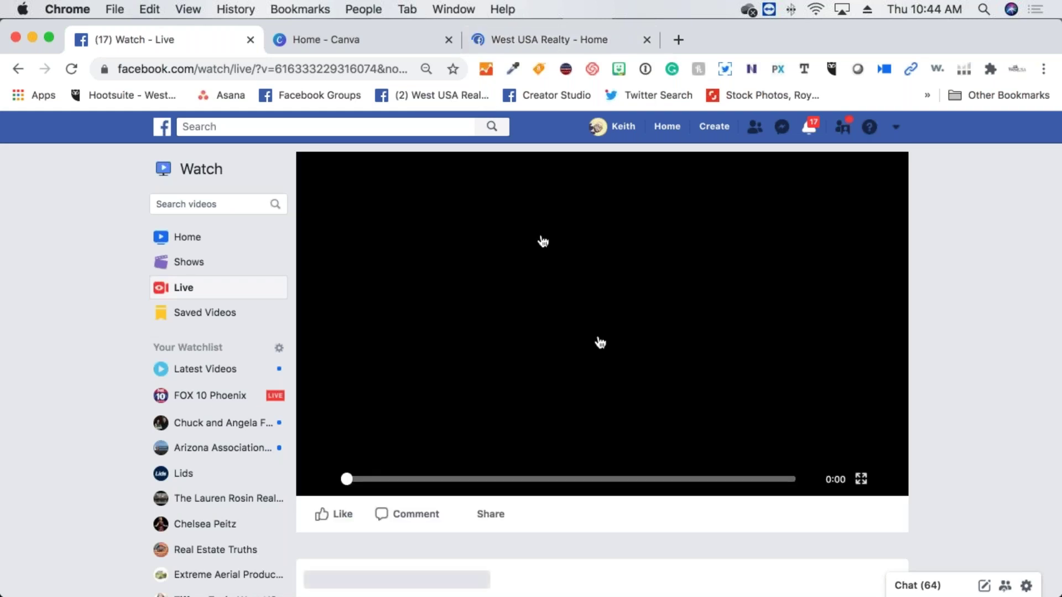
click(513, 69)
click(519, 44)
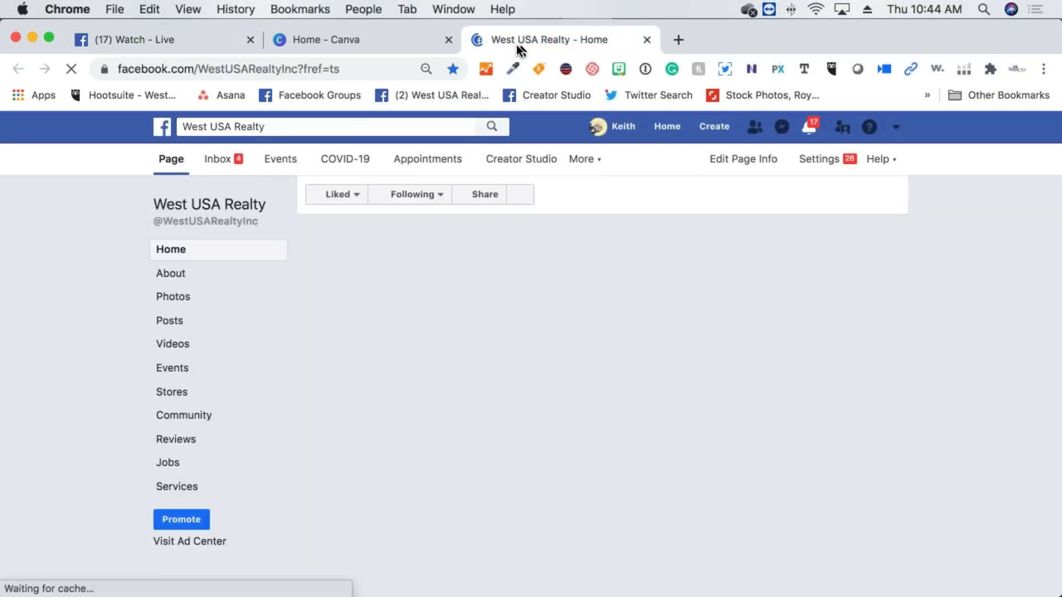
click(174, 42)
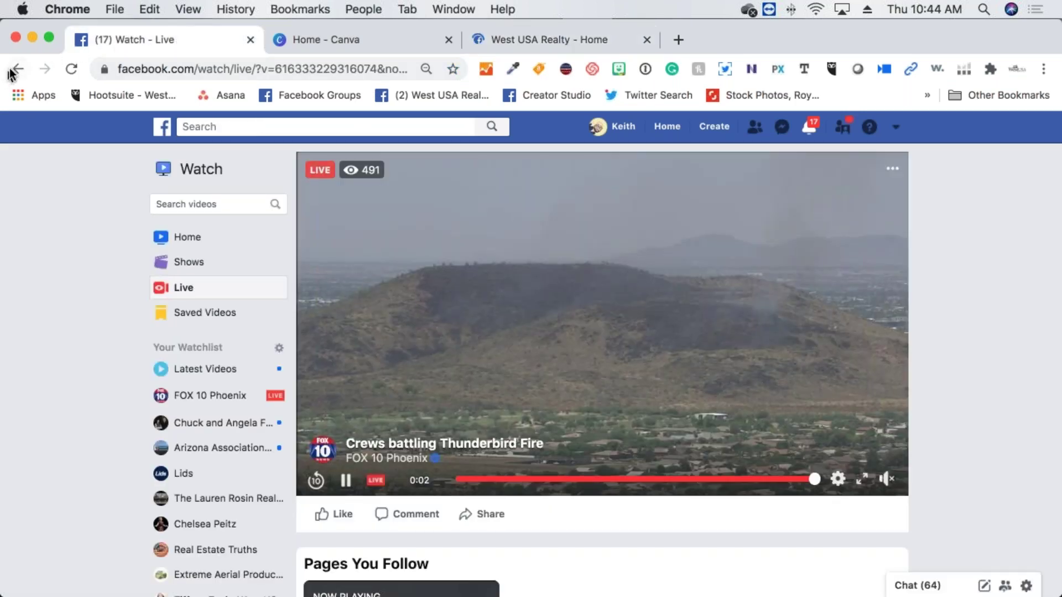
click(11, 74)
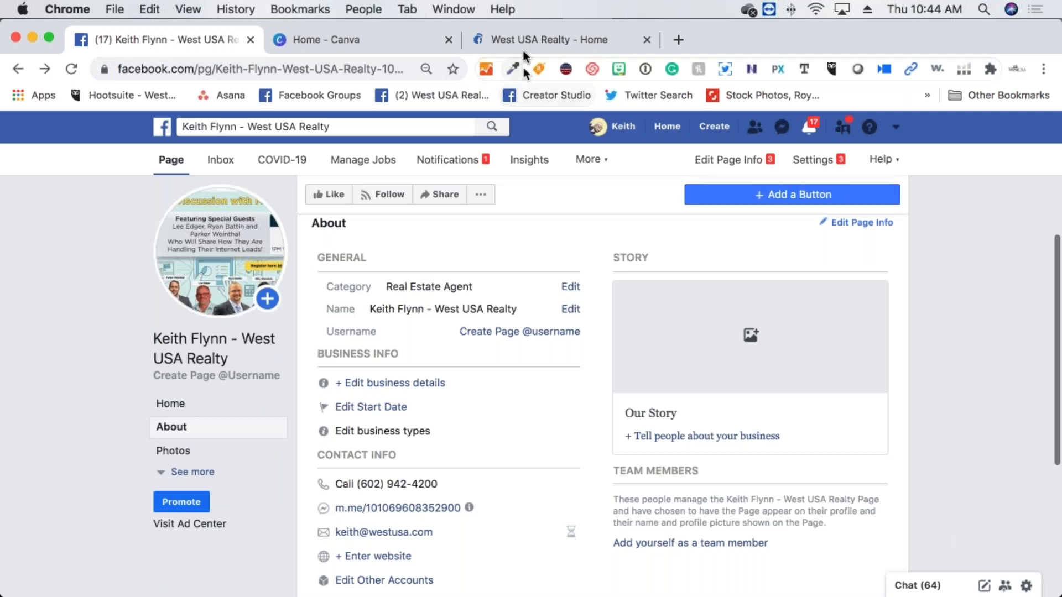
click(523, 44)
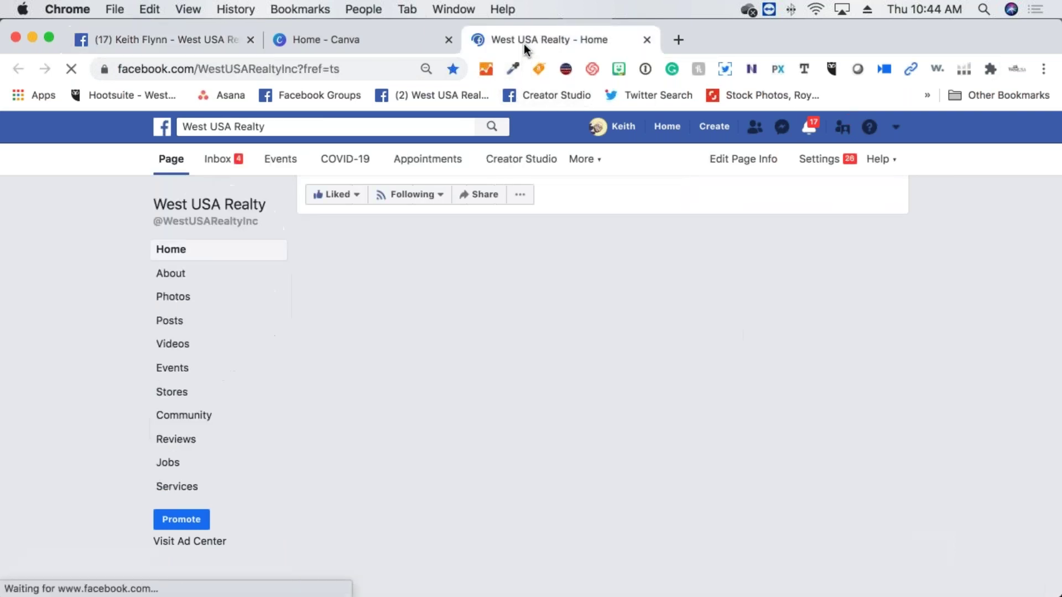
Scroll to About West USA Realty and read its full story
scroll(381, 497, down, 8)
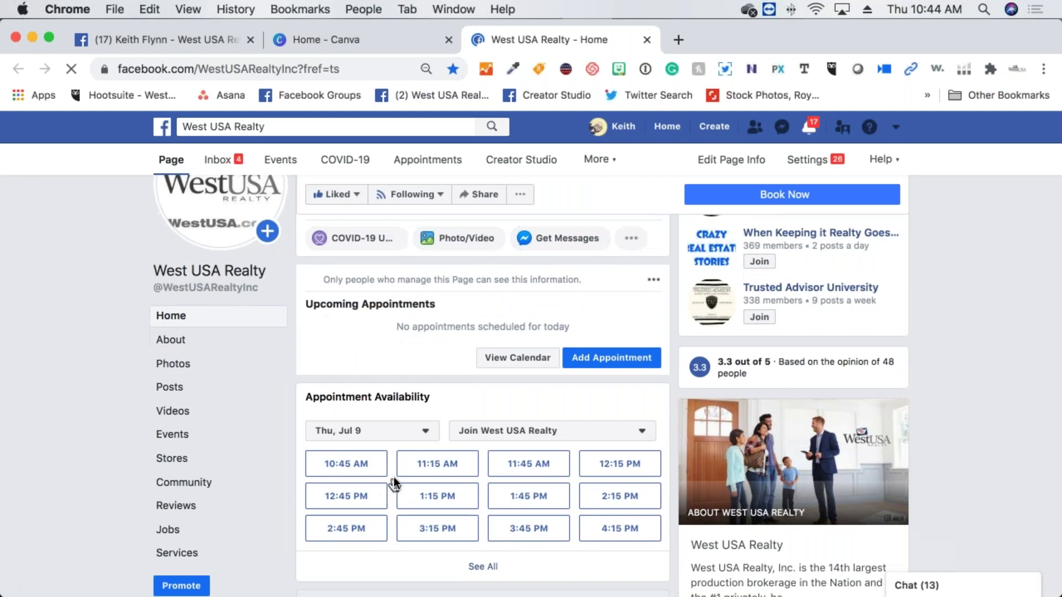
scroll(391, 487, down, 3)
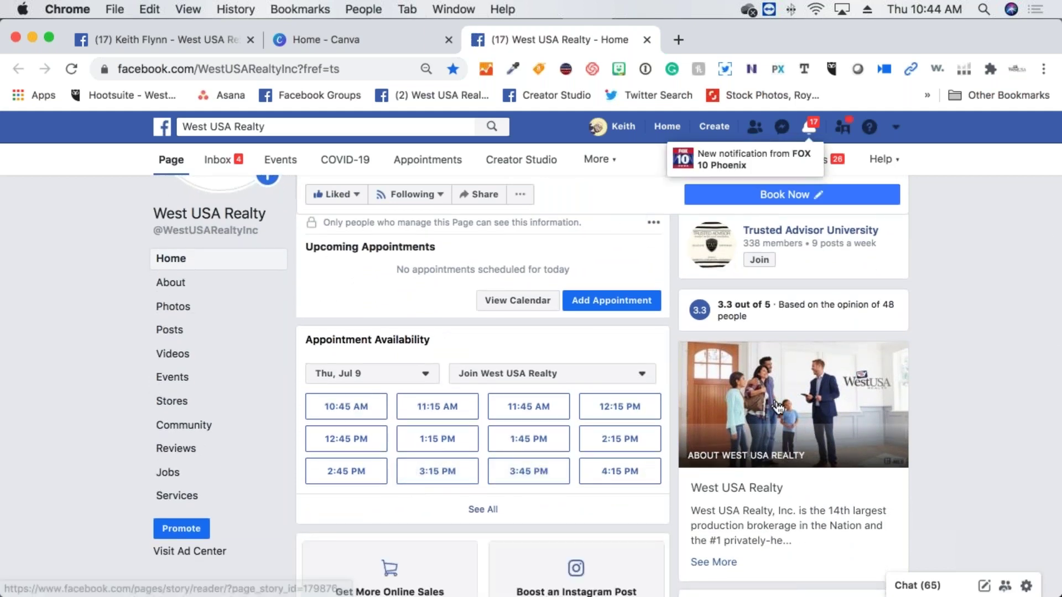
scroll(769, 399, down, 1)
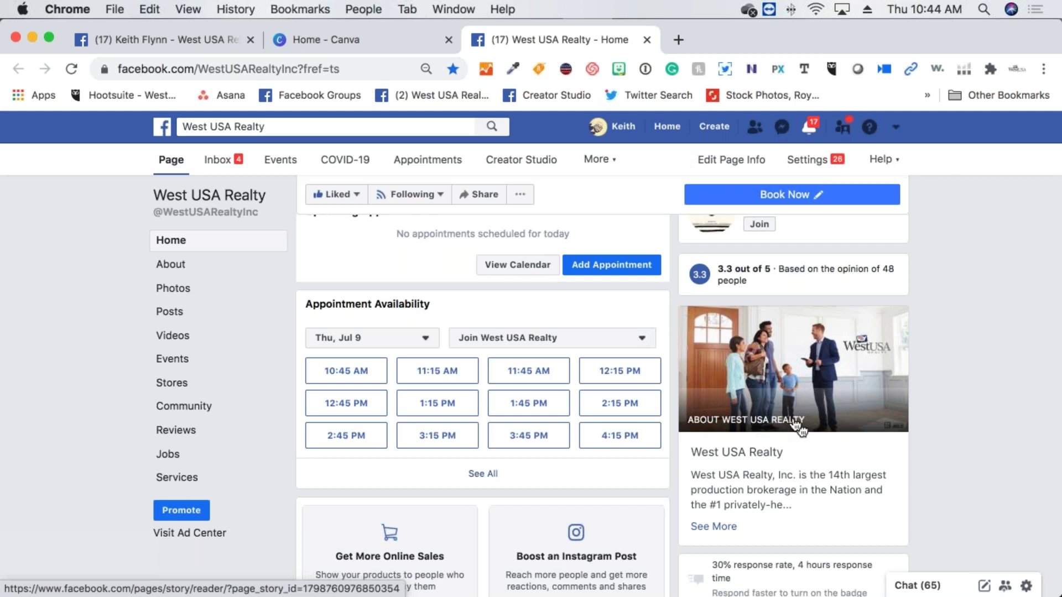
scroll(785, 436, down, 1)
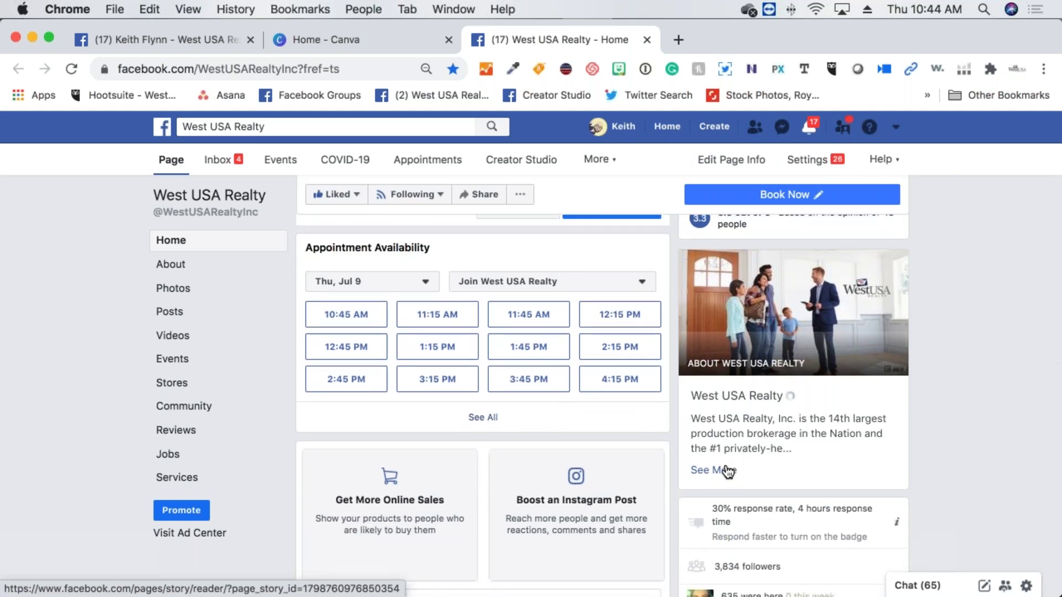
click(726, 467)
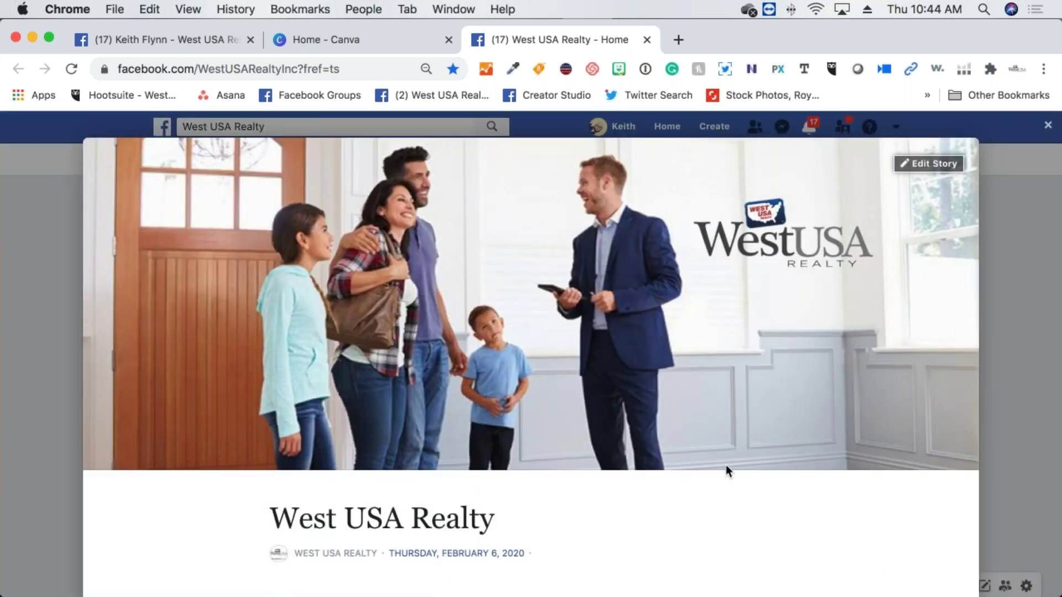
scroll(725, 467, down, 6)
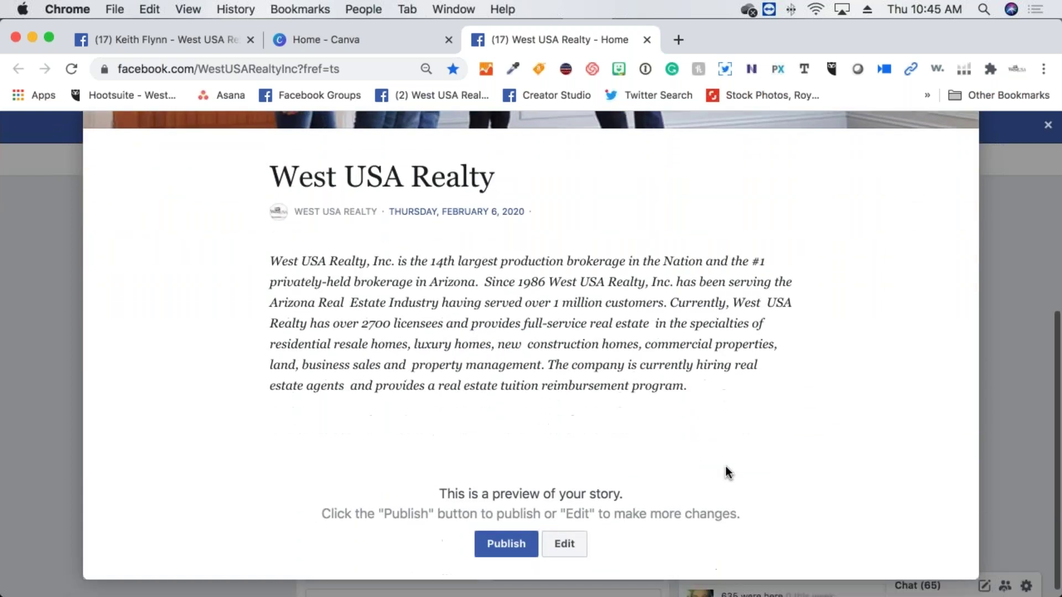
scroll(725, 465, down, 1)
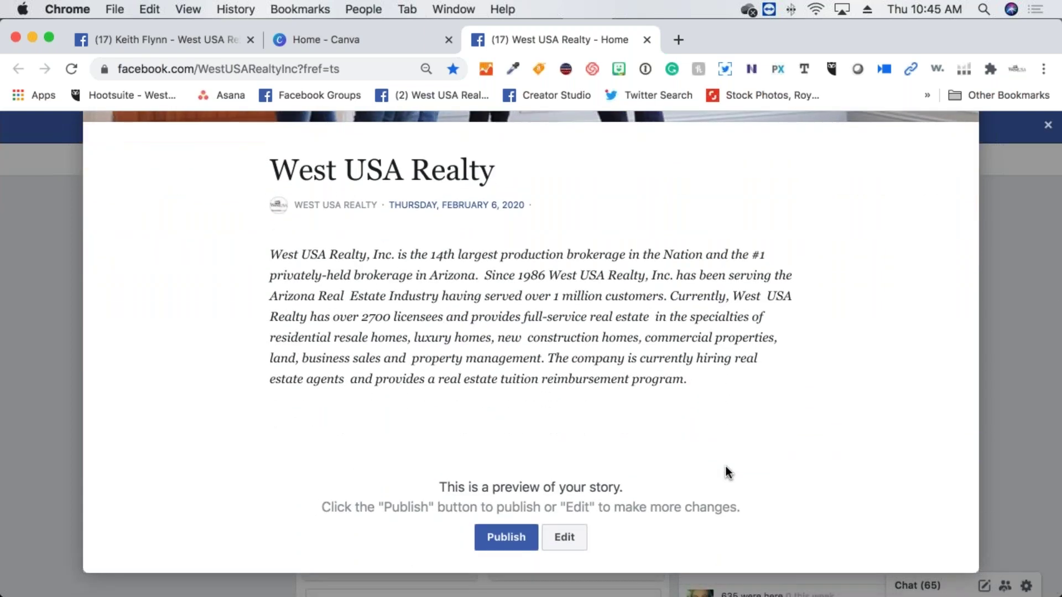
scroll(726, 467, up, 1)
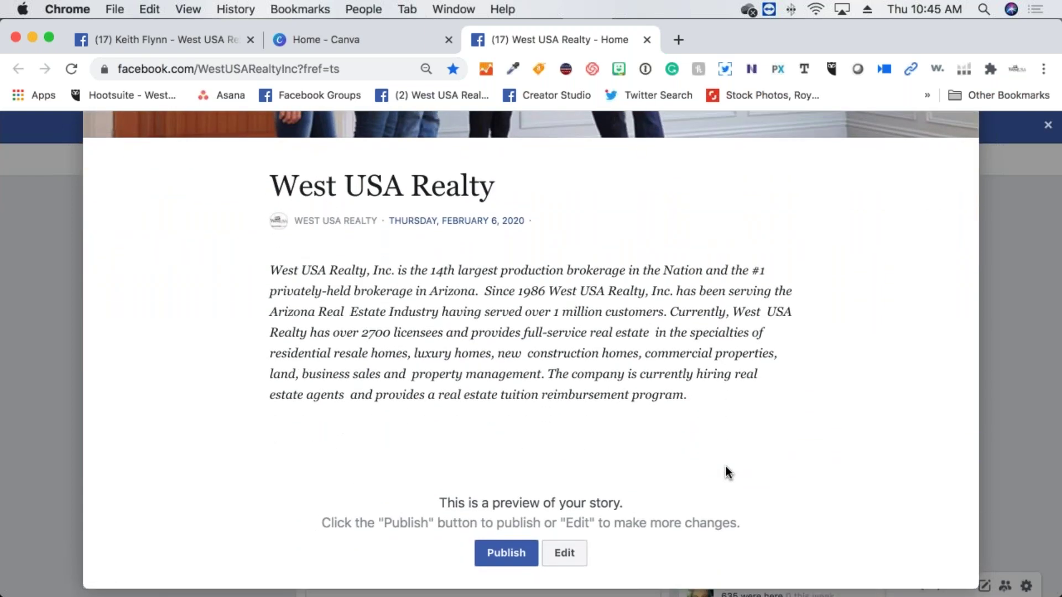
scroll(725, 465, up, 10)
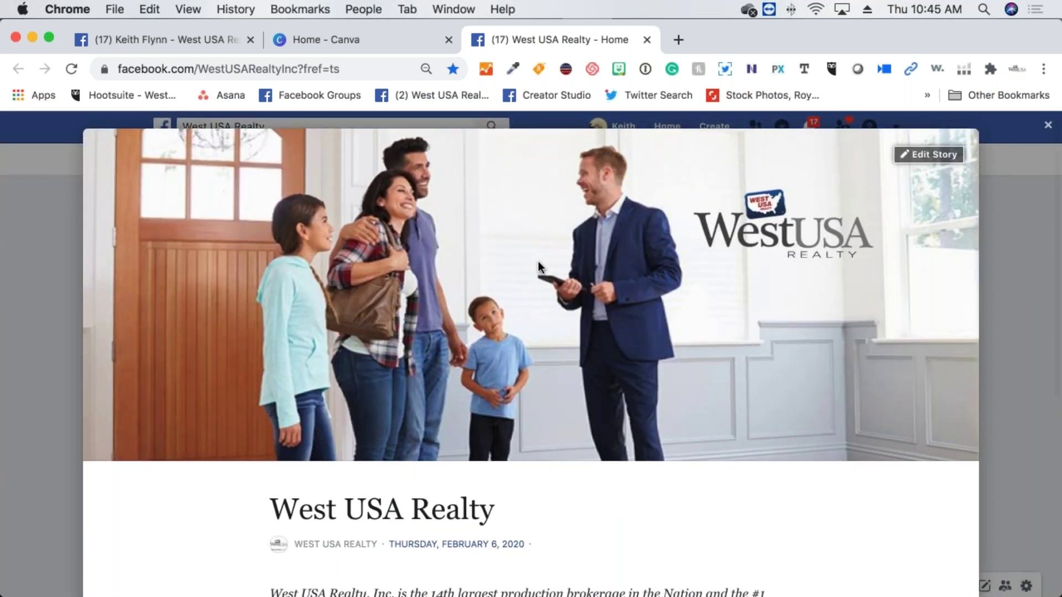
scroll(539, 262, up, 1)
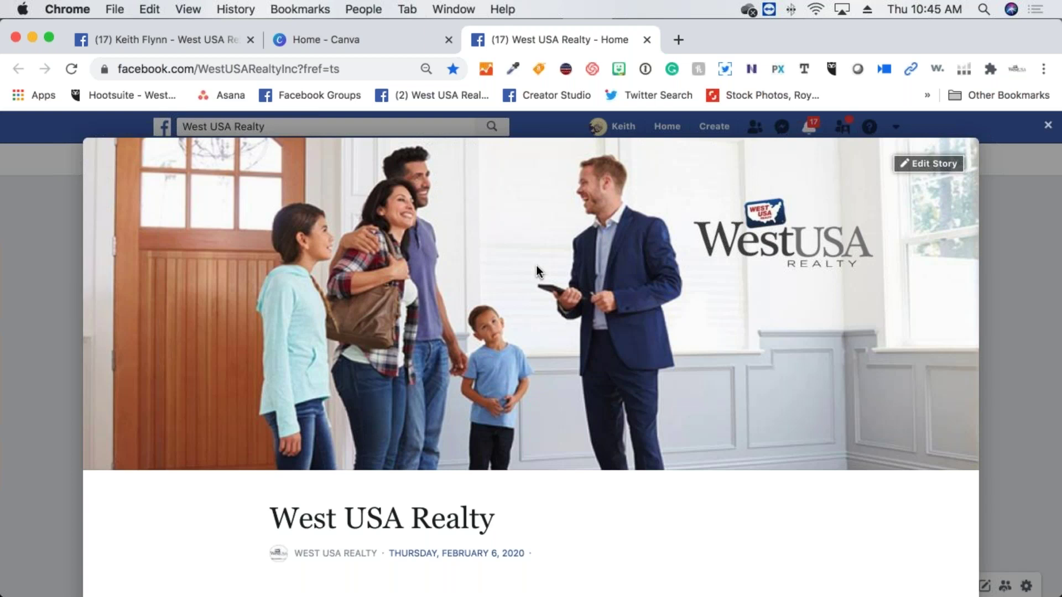
scroll(542, 266, down, 5)
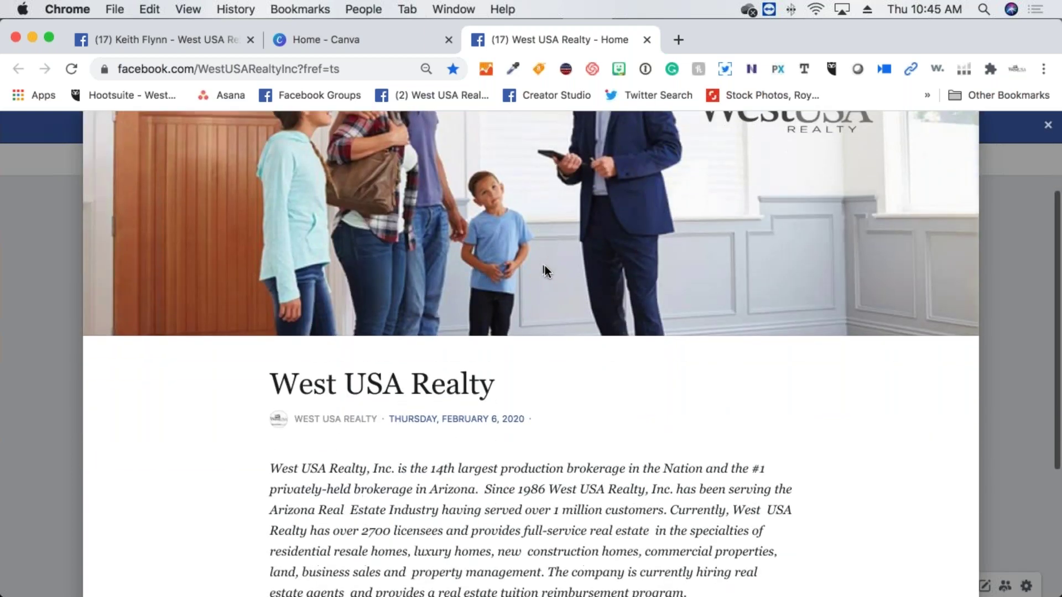
scroll(548, 271, down, 3)
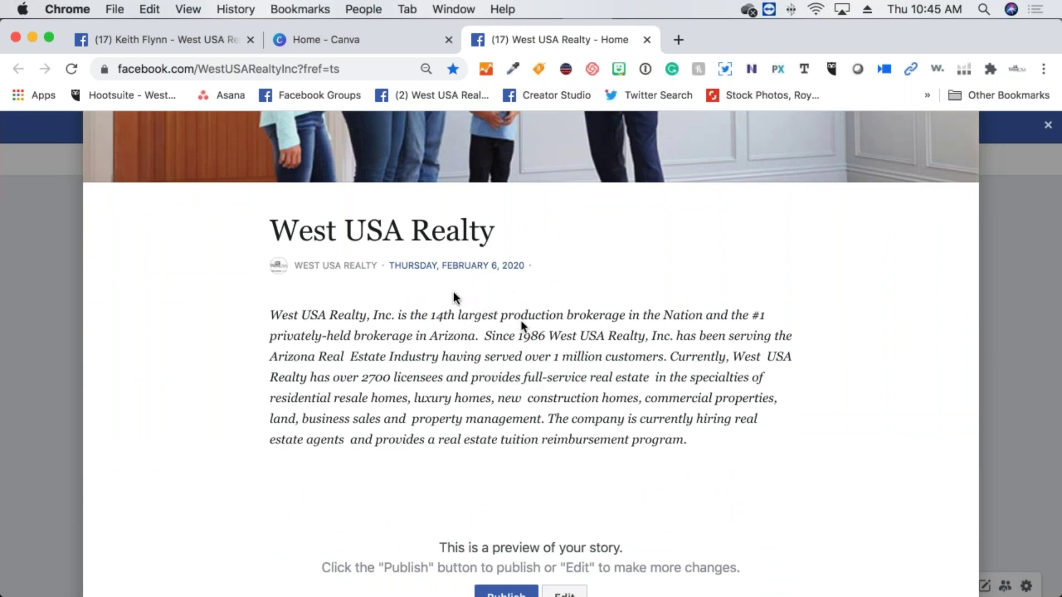
click(224, 40)
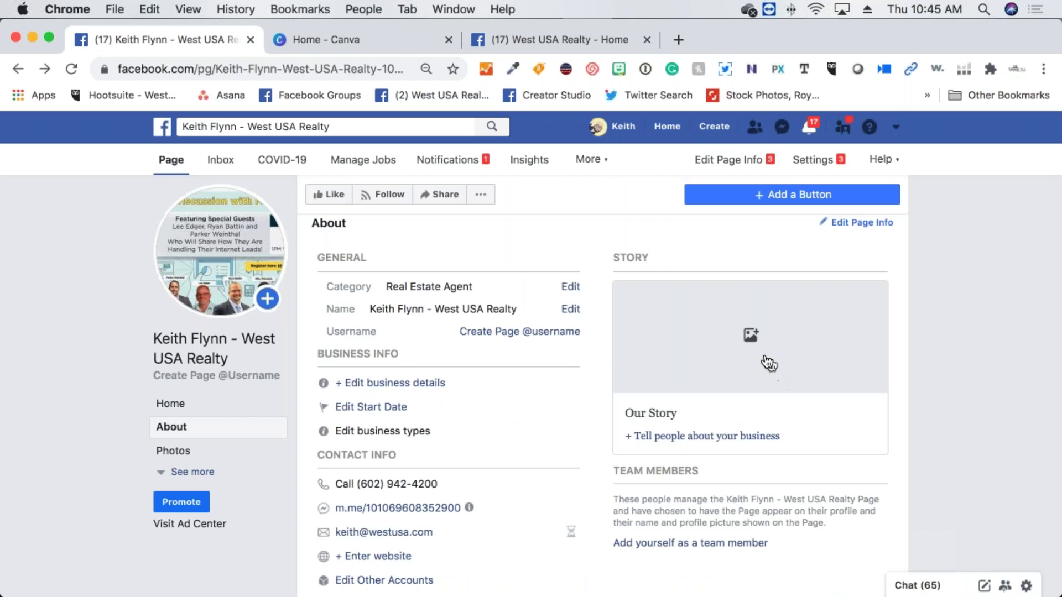
click(756, 342)
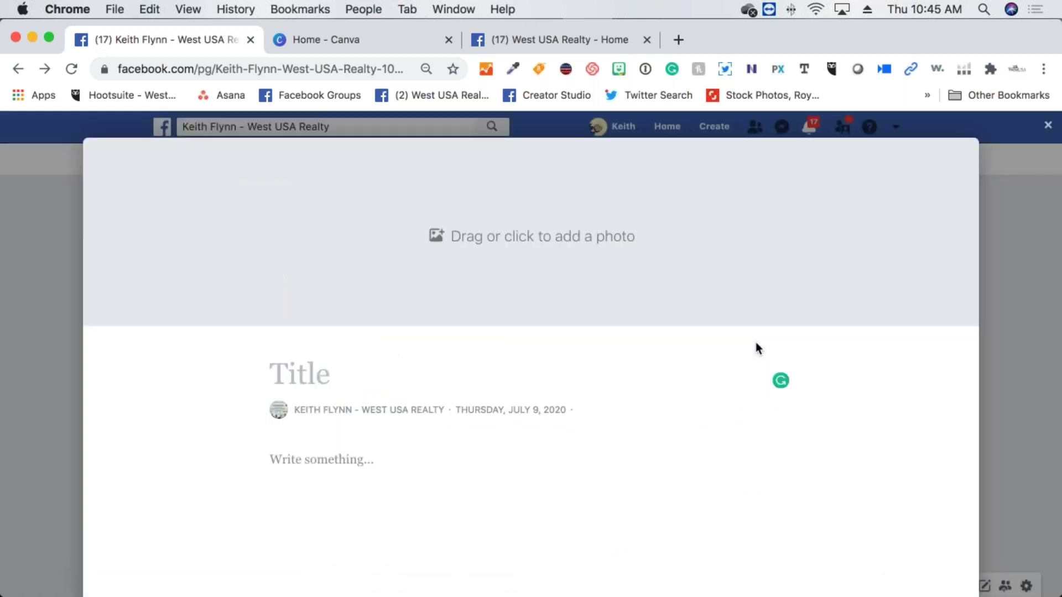
click(565, 246)
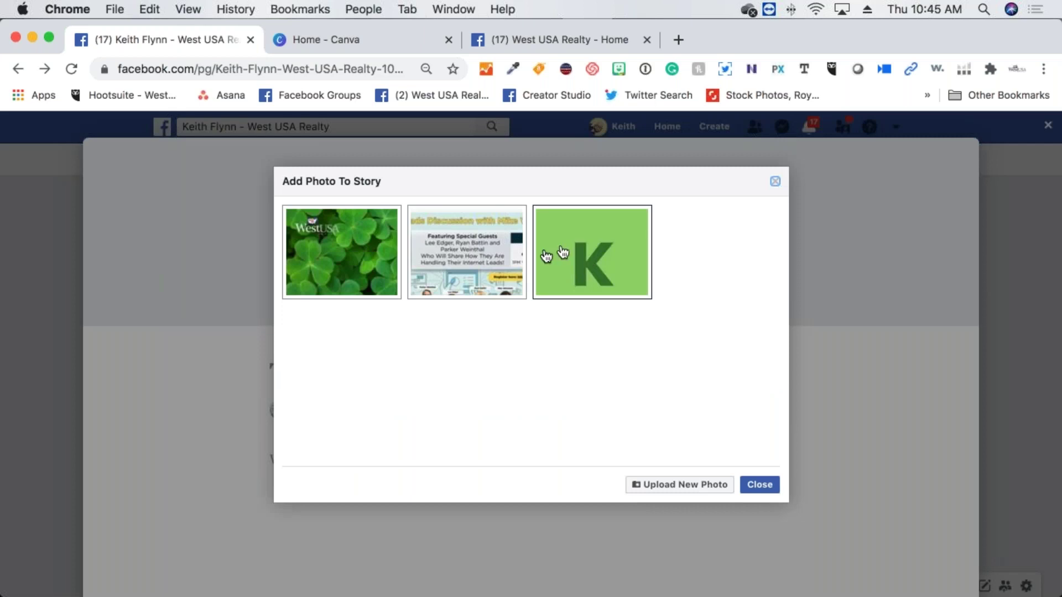
click(369, 253)
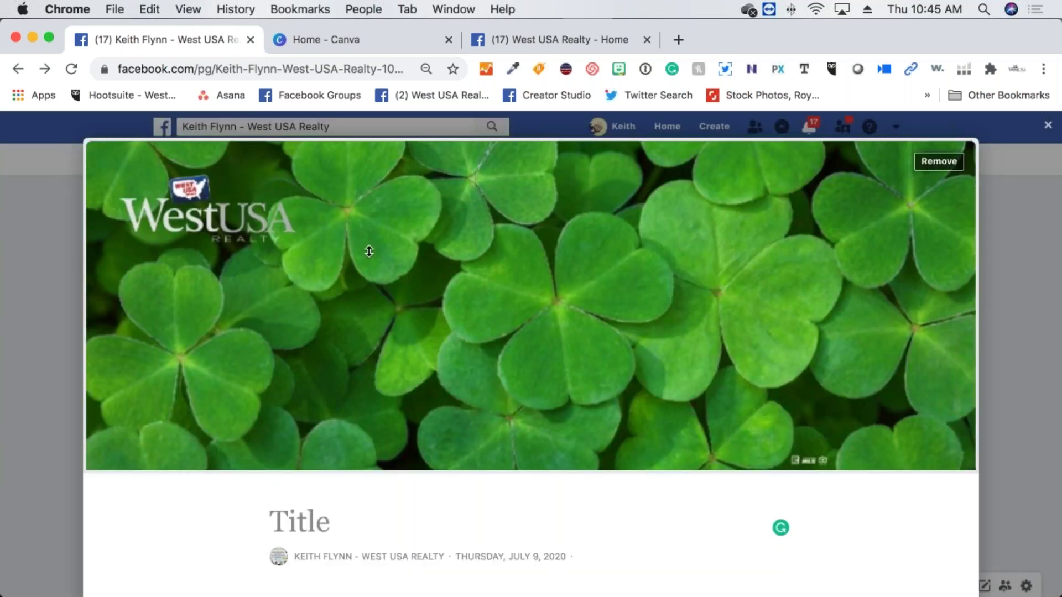
scroll(548, 273, down, 3)
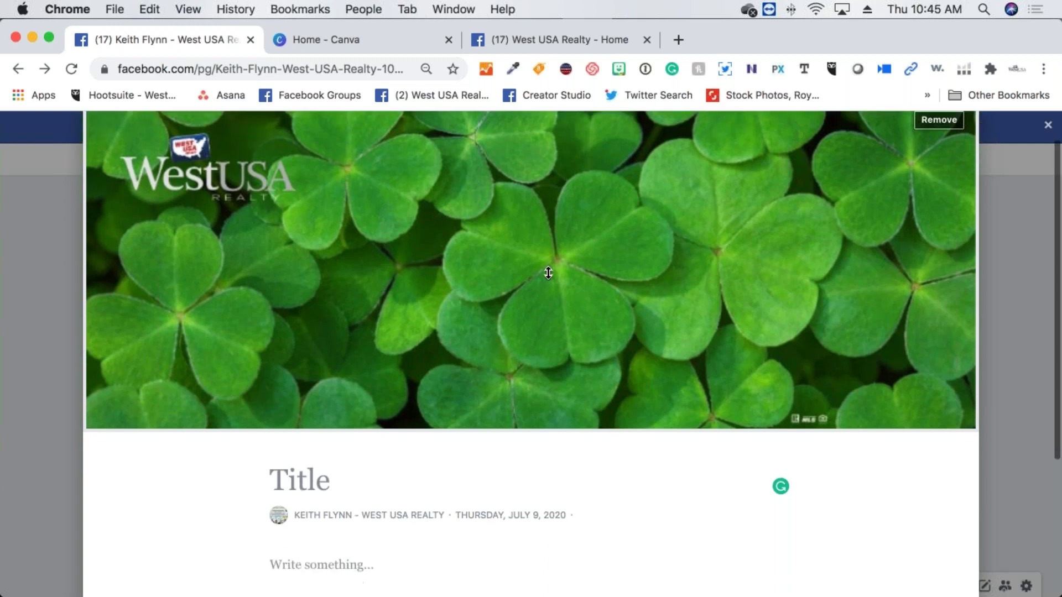
Title the story 'Meet Keith', replacing the earlier 'My Story' attempt
click(392, 294)
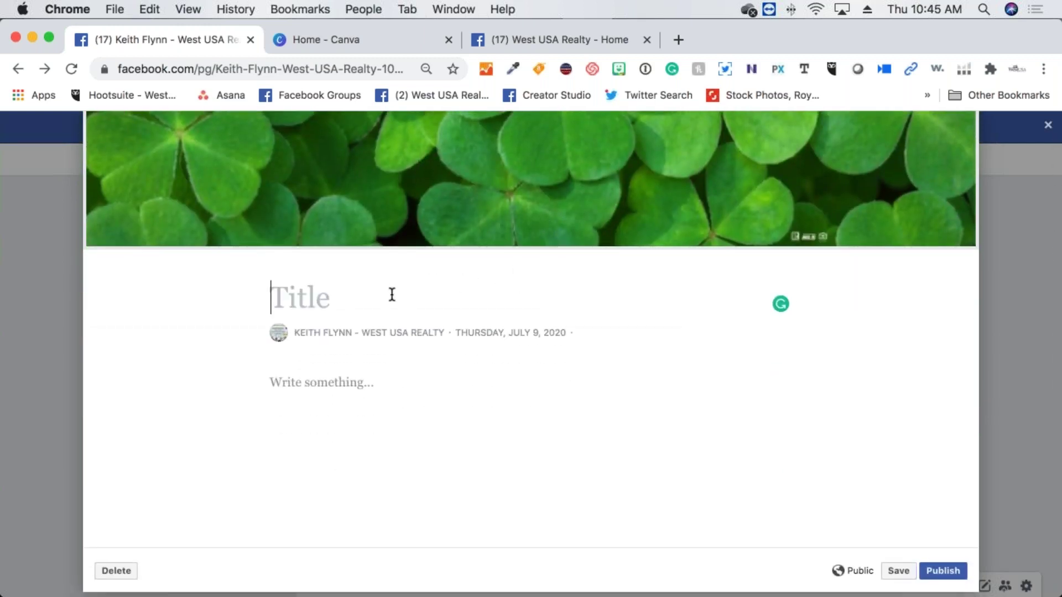
text(My Sot)
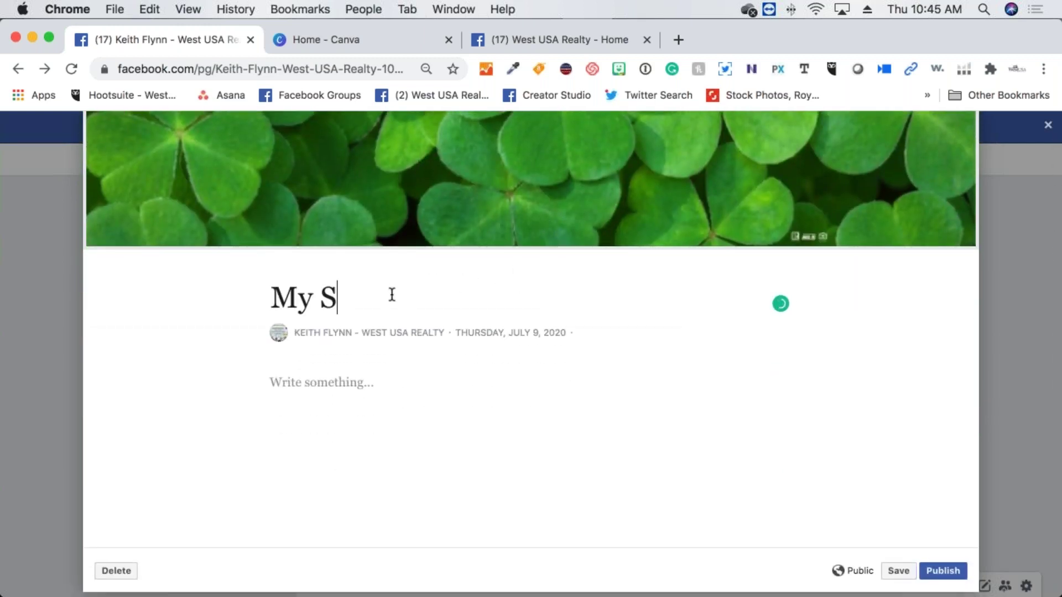
key(BackSpace)
key(BackSpace)
text(tory)
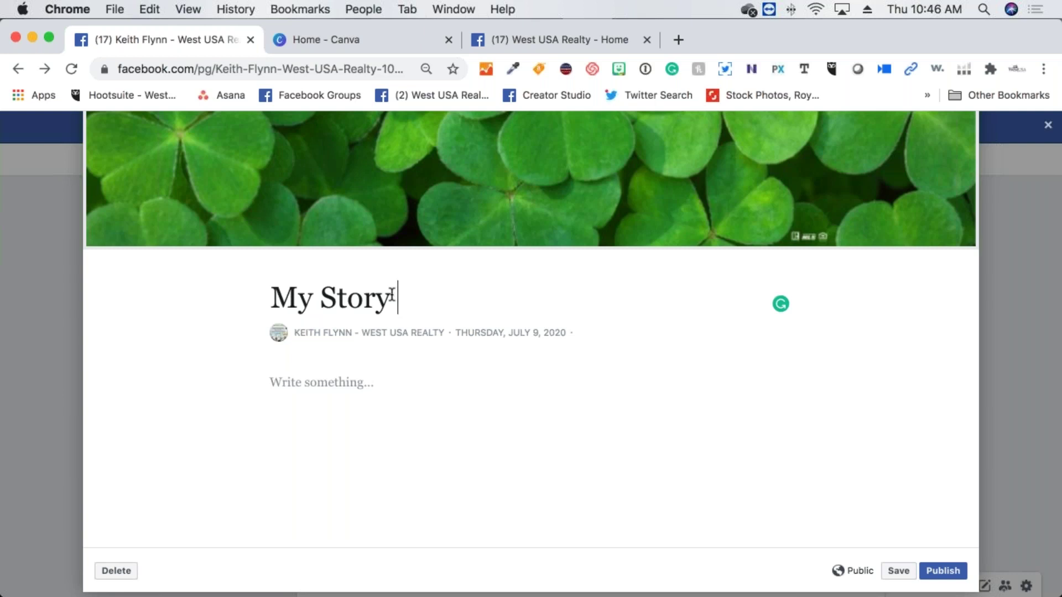
key(BackSpace)
key(BackSpace)
key(BackSpace)
key(BackSpace)
key(BackSpace)
key(BackSpace)
key(BackSpace)
key(BackSpace)
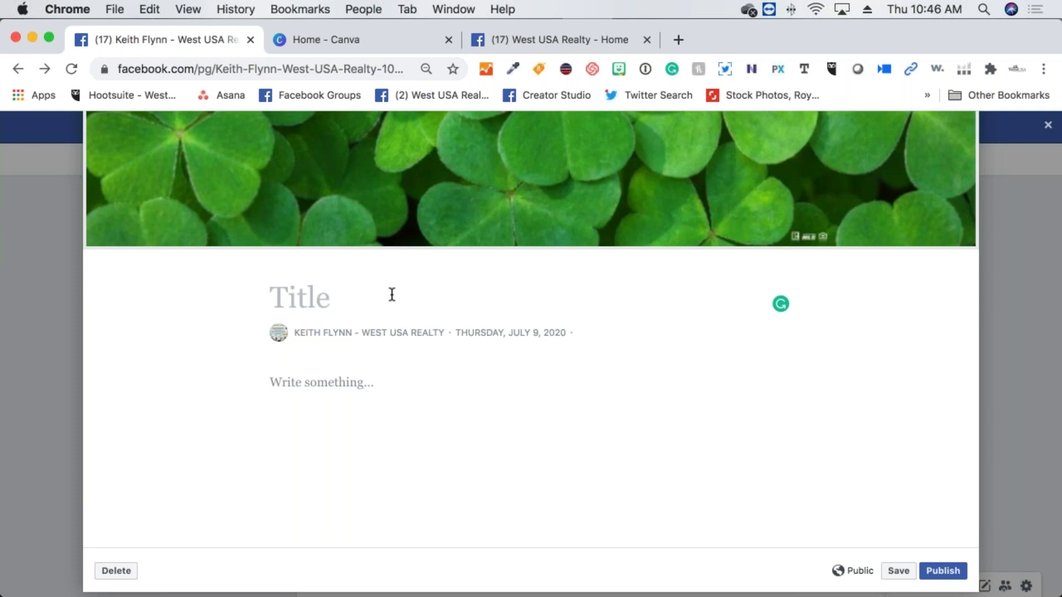
text(Meet Keith)
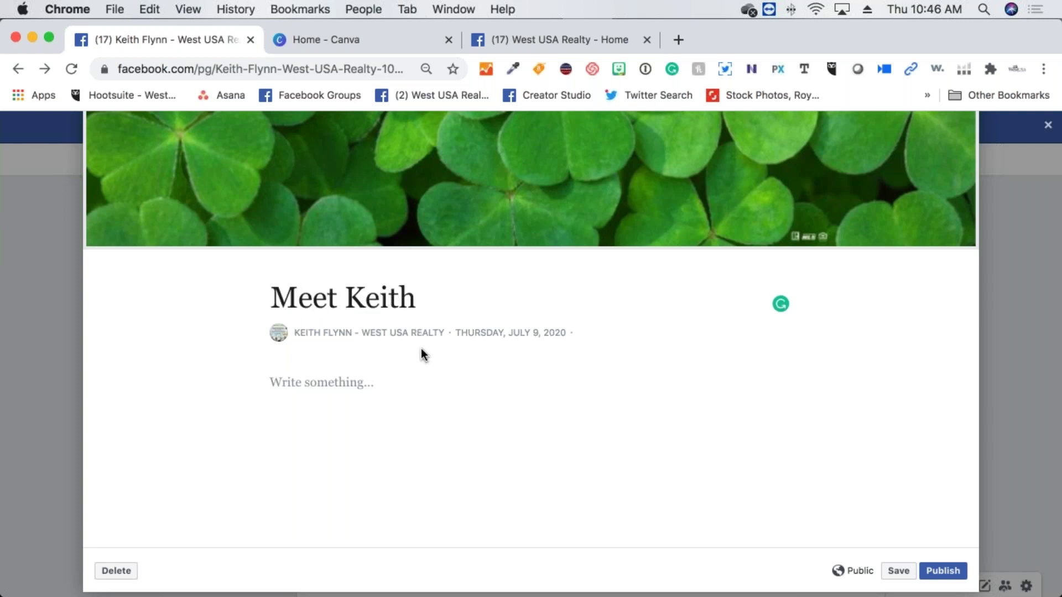
Enter 'You bio....' as the story's placeholder body text
click(370, 380)
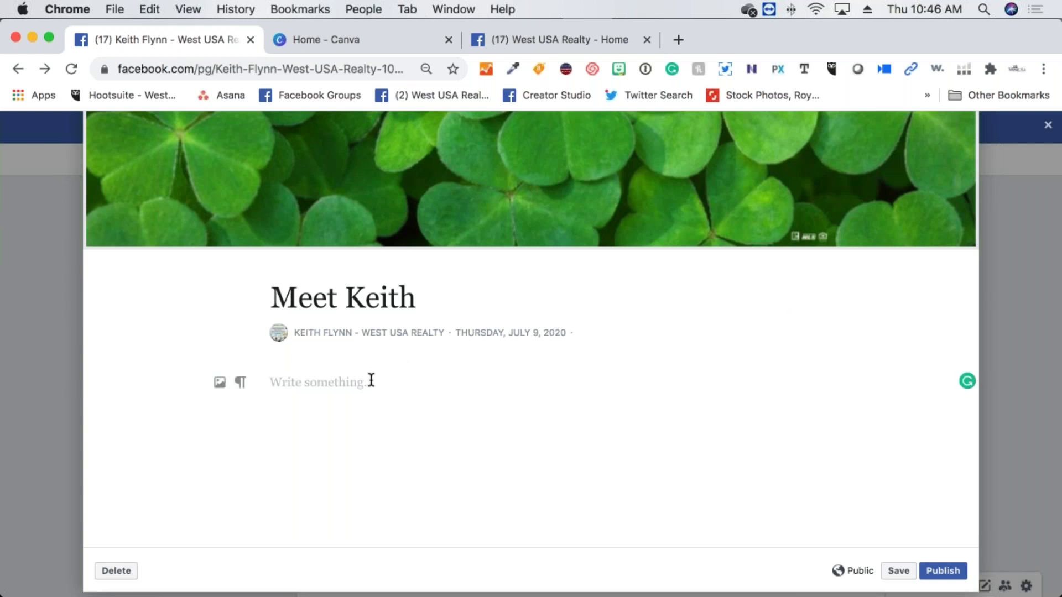
text(ur)
key(BackSpace)
key(BackSpace)
key(BackSpace)
text(ouur)
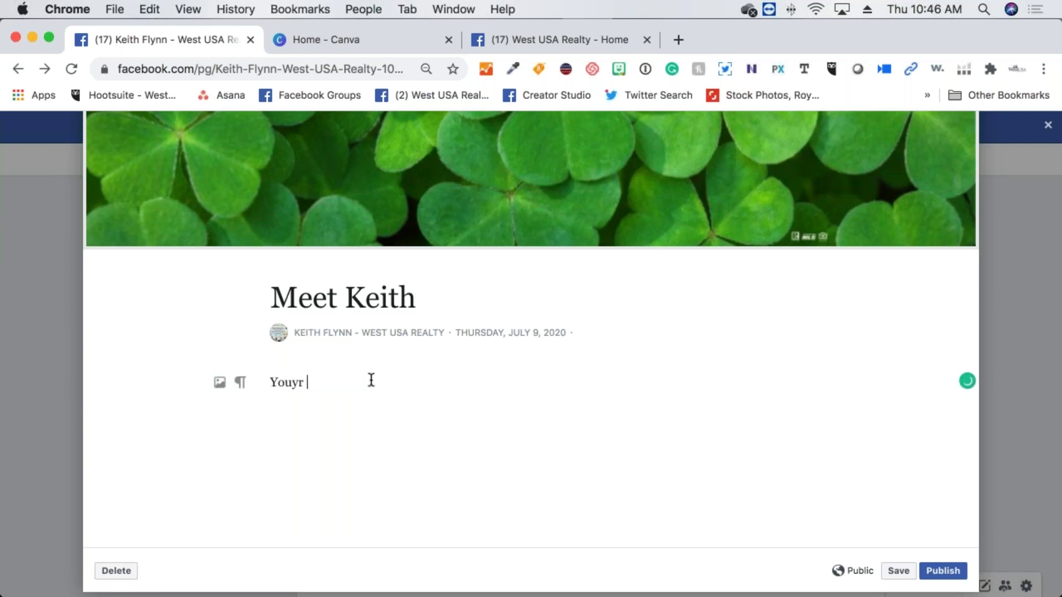
key(BackSpace)
key(BackSpace)
text(bio....)
click(559, 41)
scroll(597, 276, up, 2)
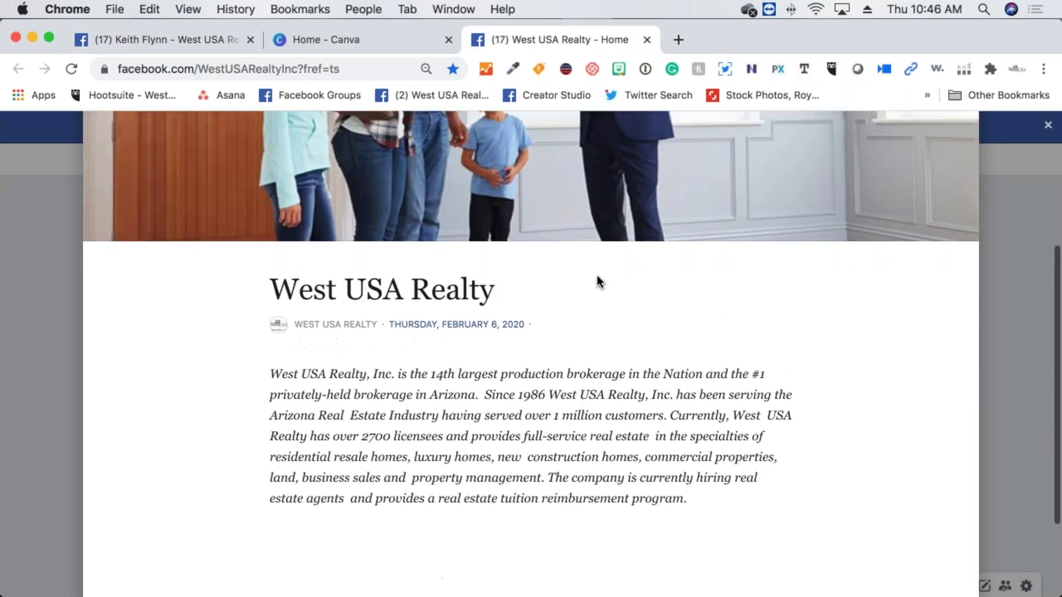
scroll(596, 275, up, 4)
scroll(596, 277, down, 6)
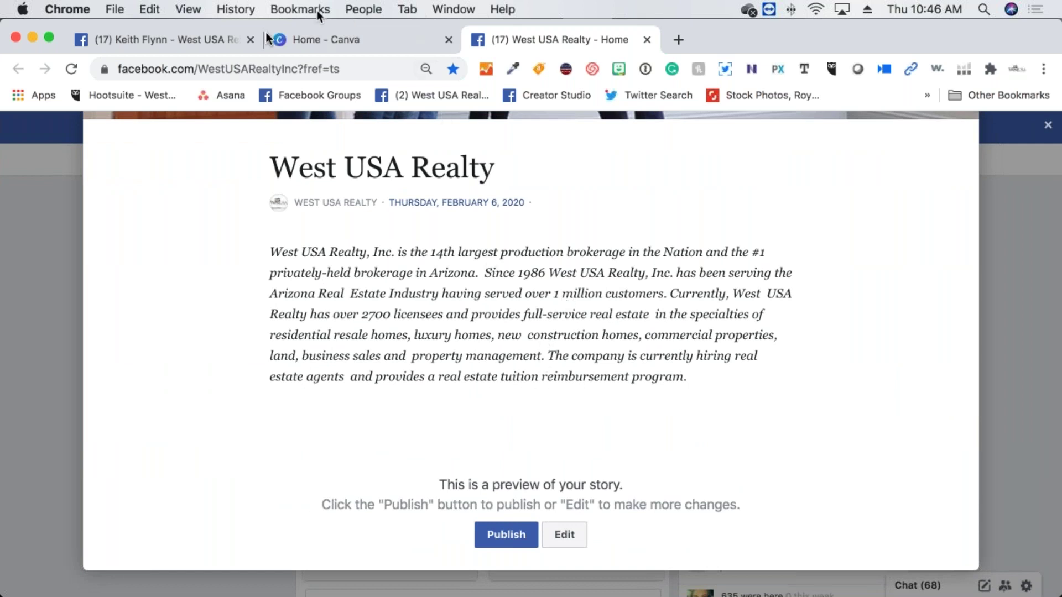
click(213, 41)
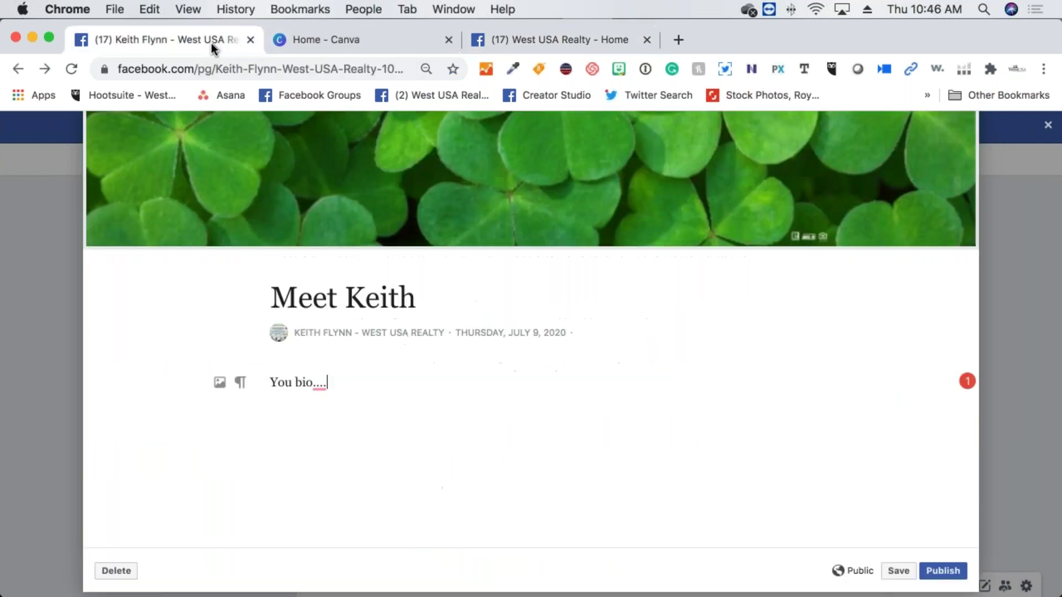
right_click(365, 387)
click(332, 417)
Add blank lines, abandon adding a photo, and close the Meet Keith note
key(Return)
key(Return)
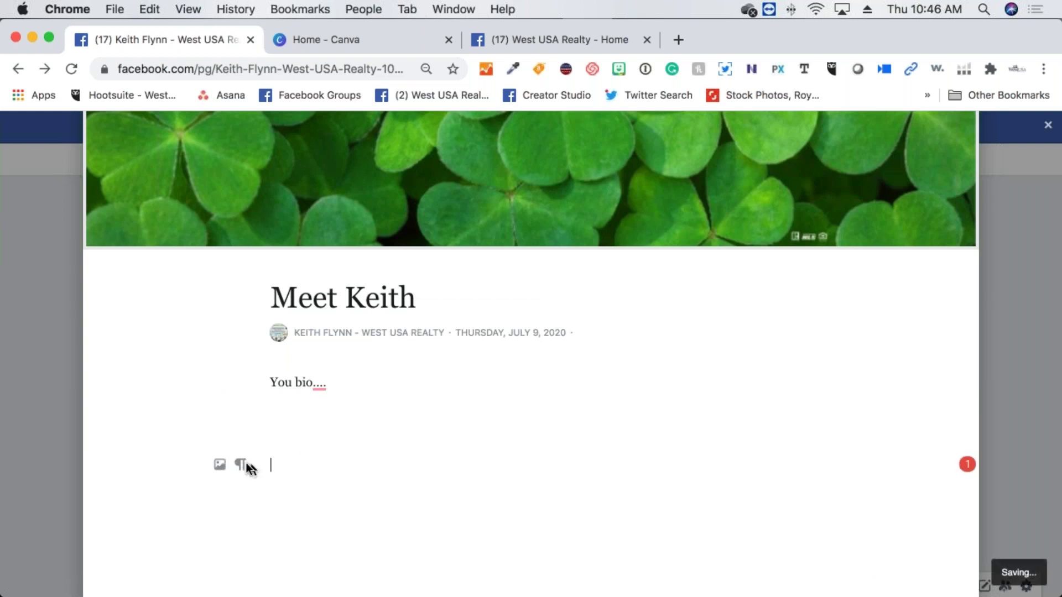
mouse_move(241, 467)
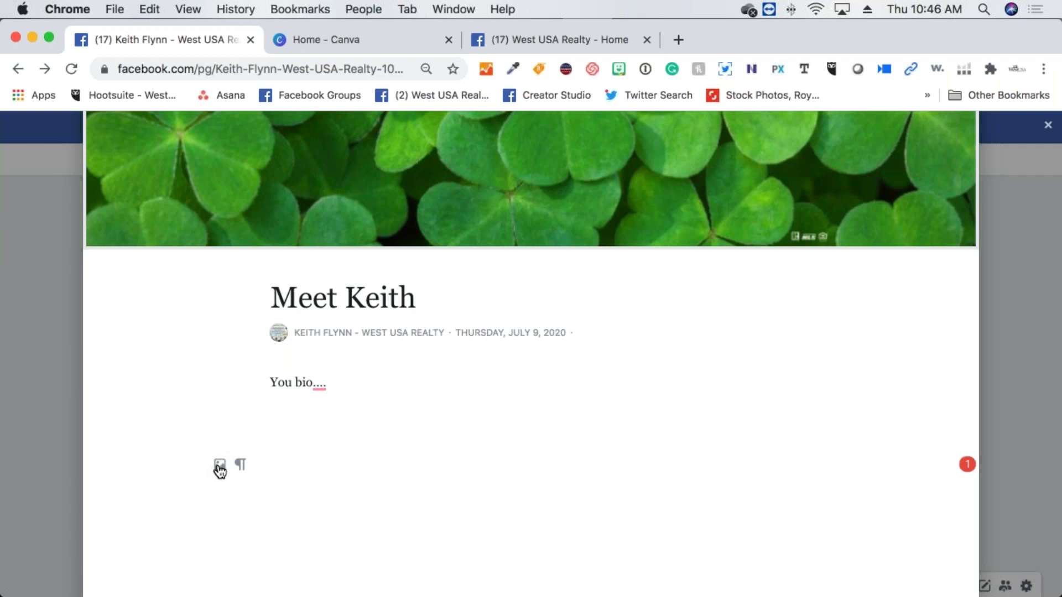
click(220, 468)
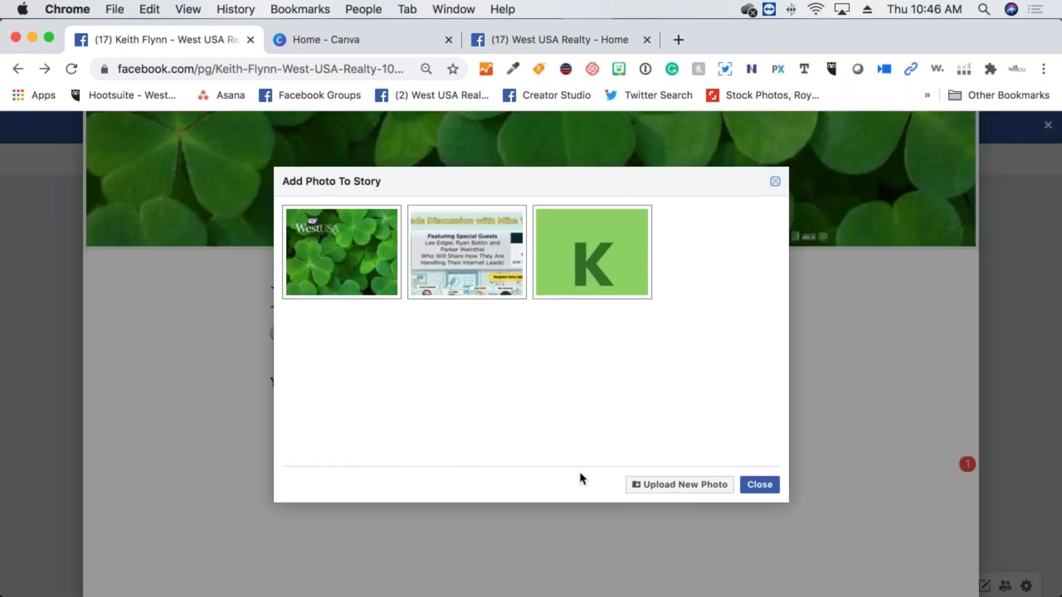
click(705, 492)
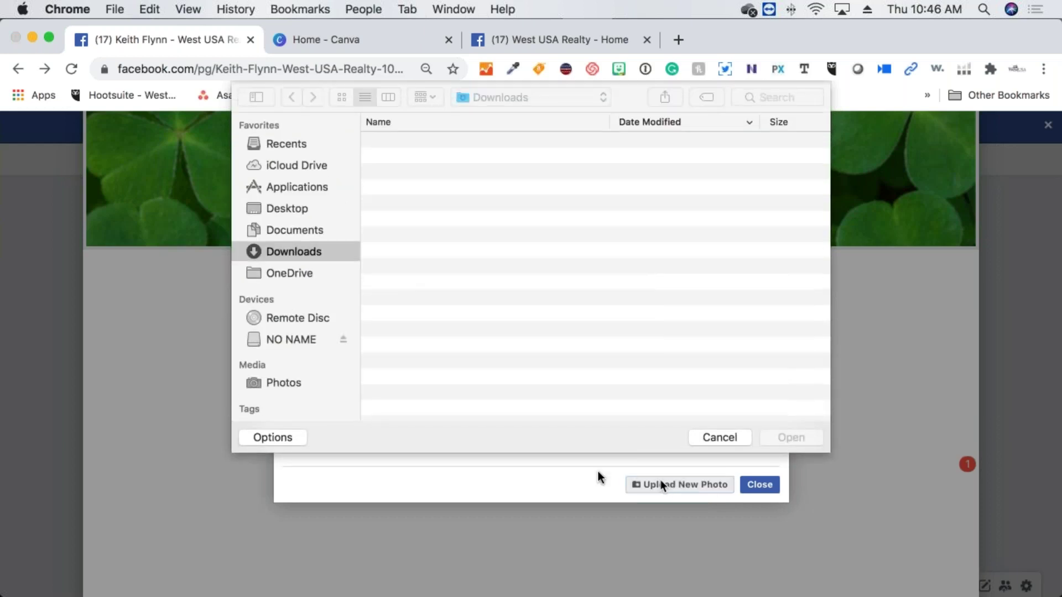
click(739, 441)
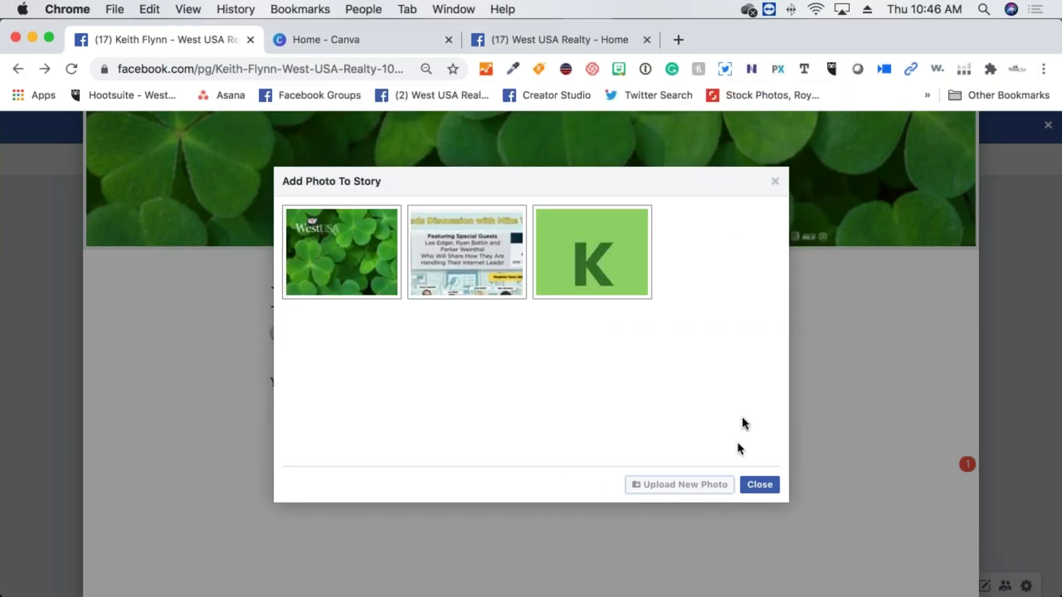
click(775, 181)
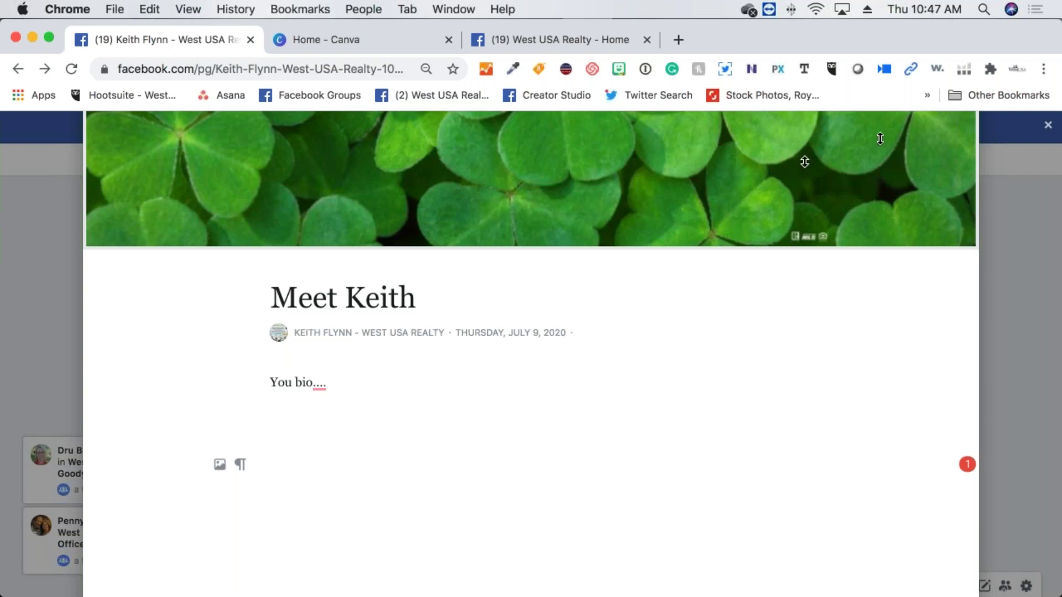
scroll(986, 191, up, 3)
click(987, 188)
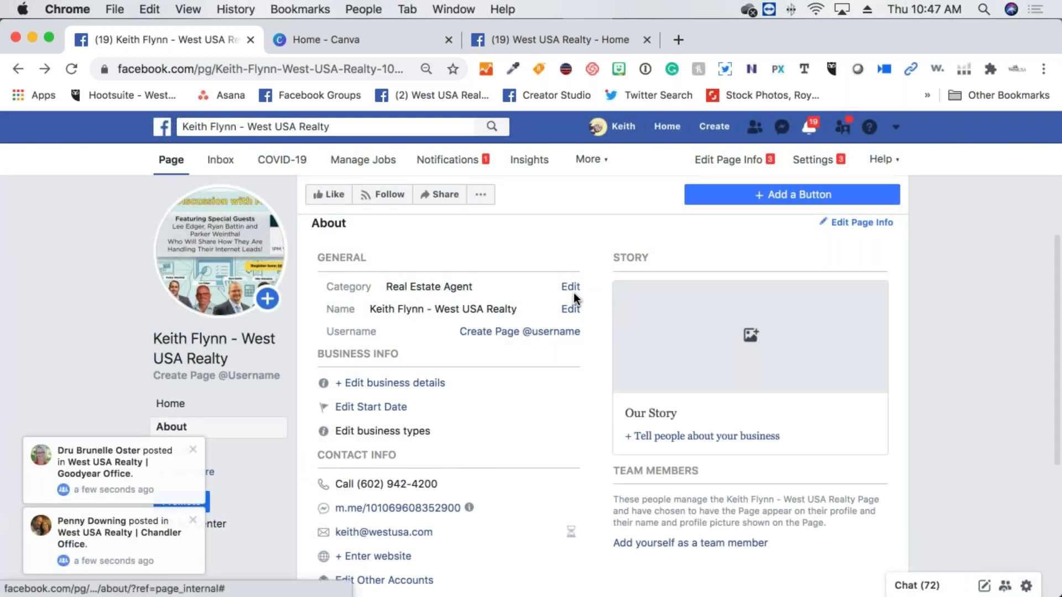
Open the Describe Your Page editor from the About page's More Info section
scroll(436, 299, up, 1)
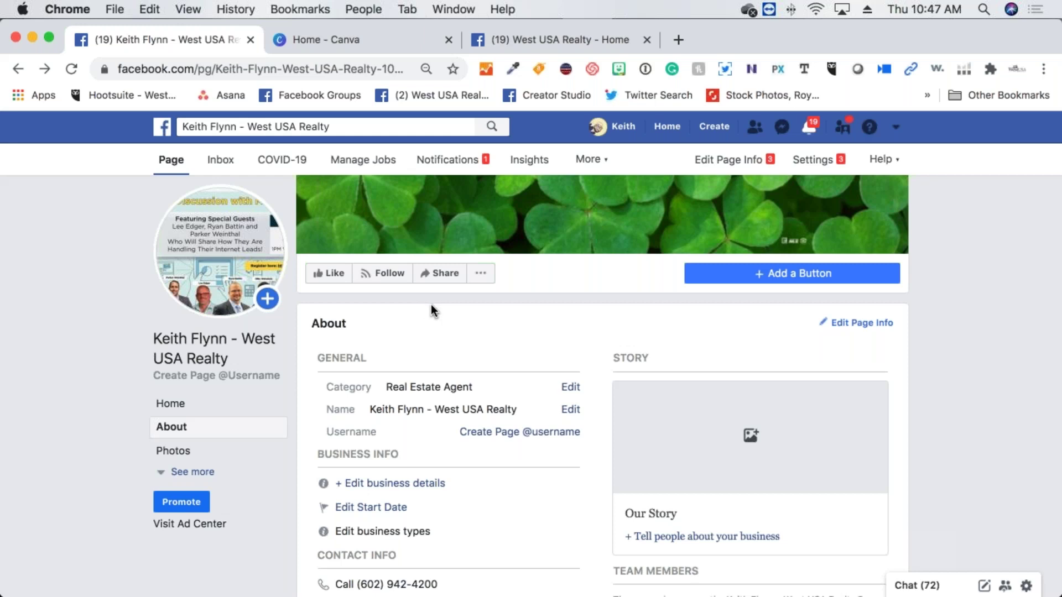
scroll(431, 306, down, 3)
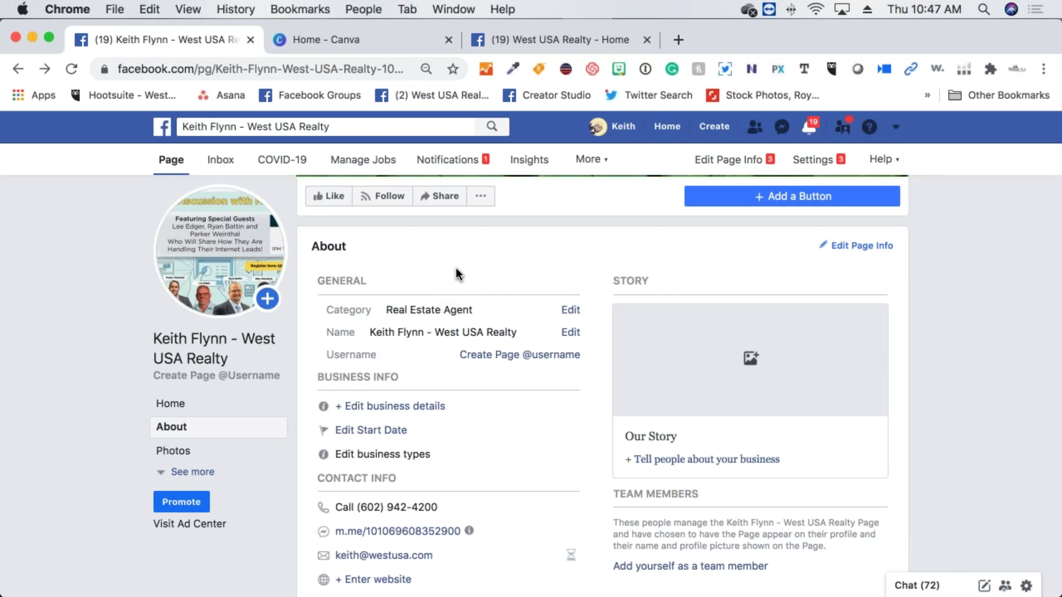
scroll(455, 275, down, 3)
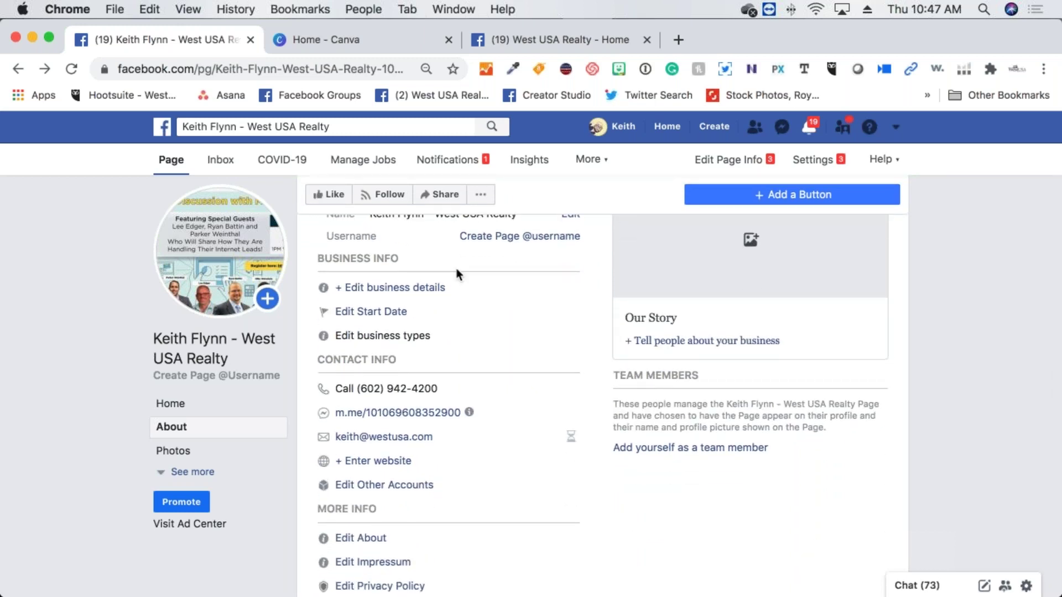
scroll(456, 268, down, 1)
scroll(481, 415, down, 4)
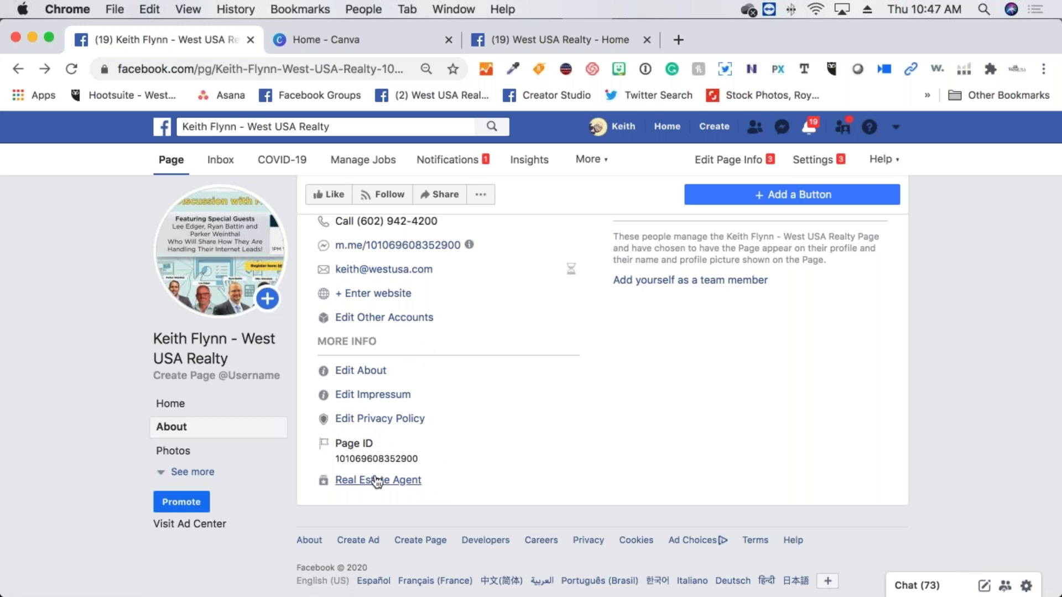
scroll(366, 437, up, 2)
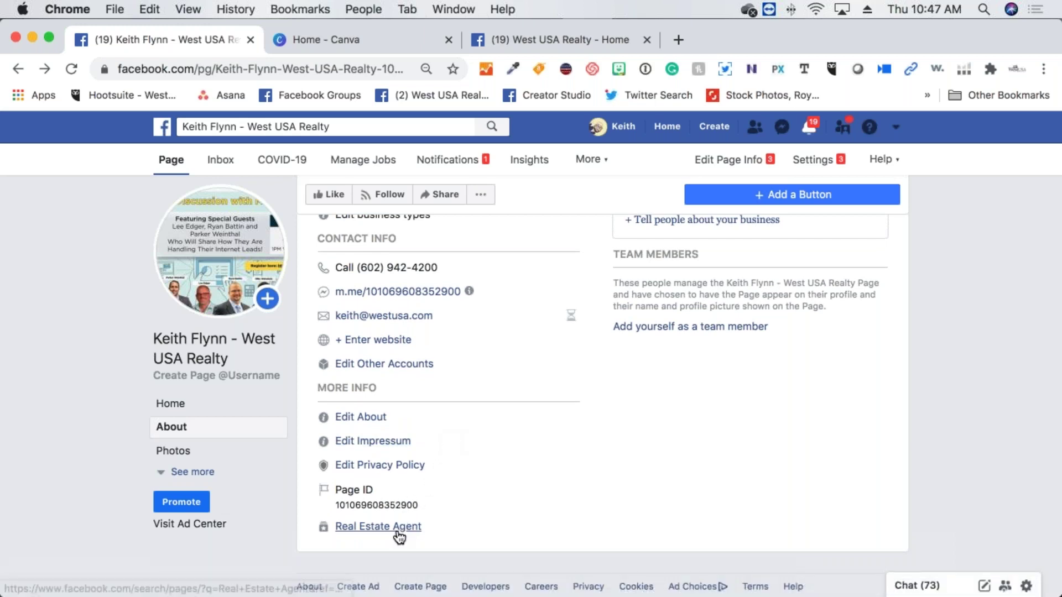
scroll(371, 431, up, 1)
scroll(357, 415, up, 1)
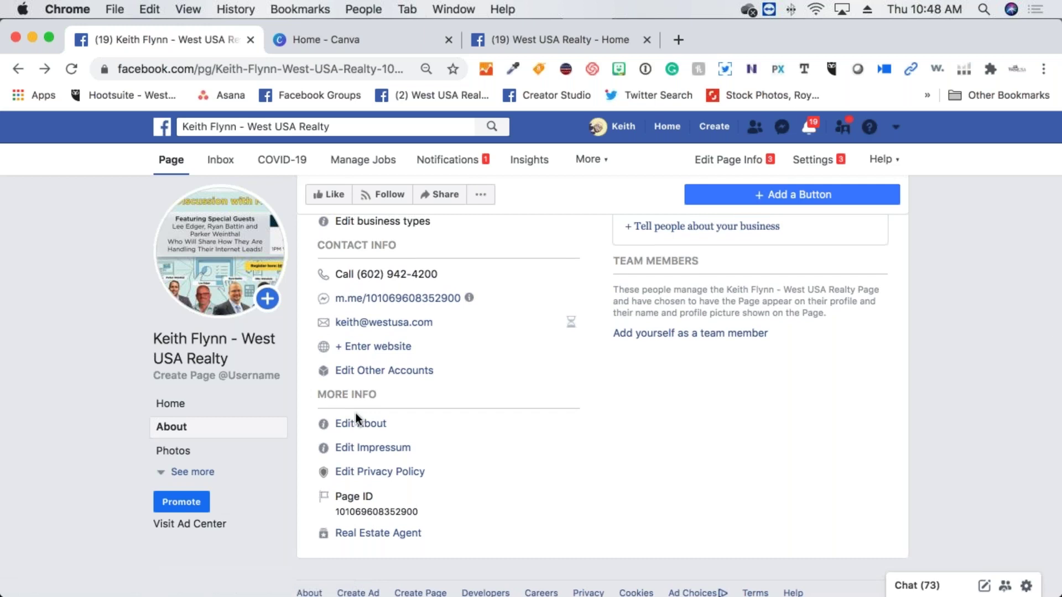
click(360, 422)
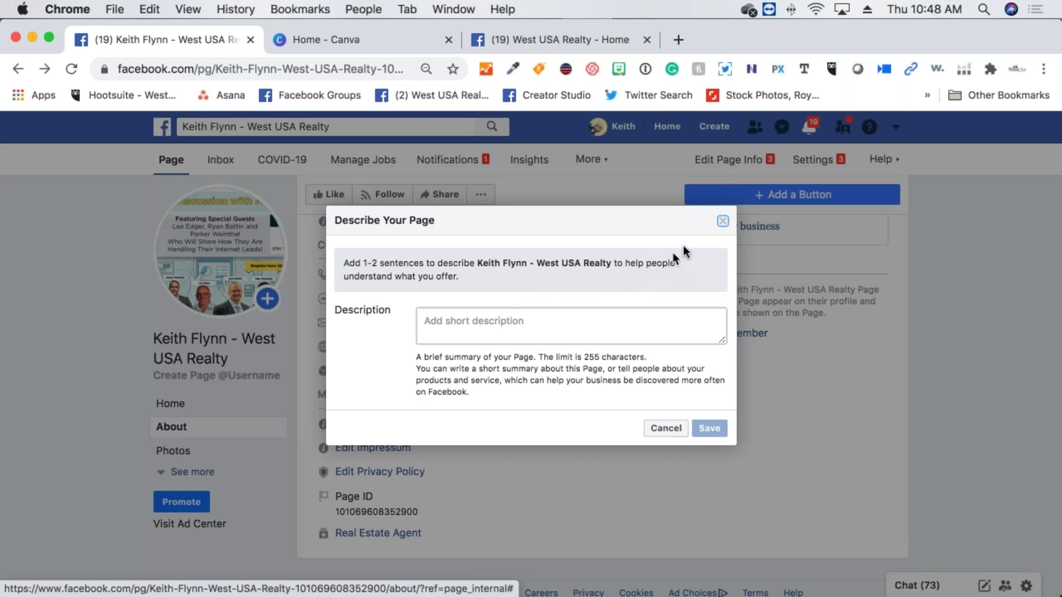
Close the Describe Your Page dialog without saving and return to the top of the About page
click(723, 222)
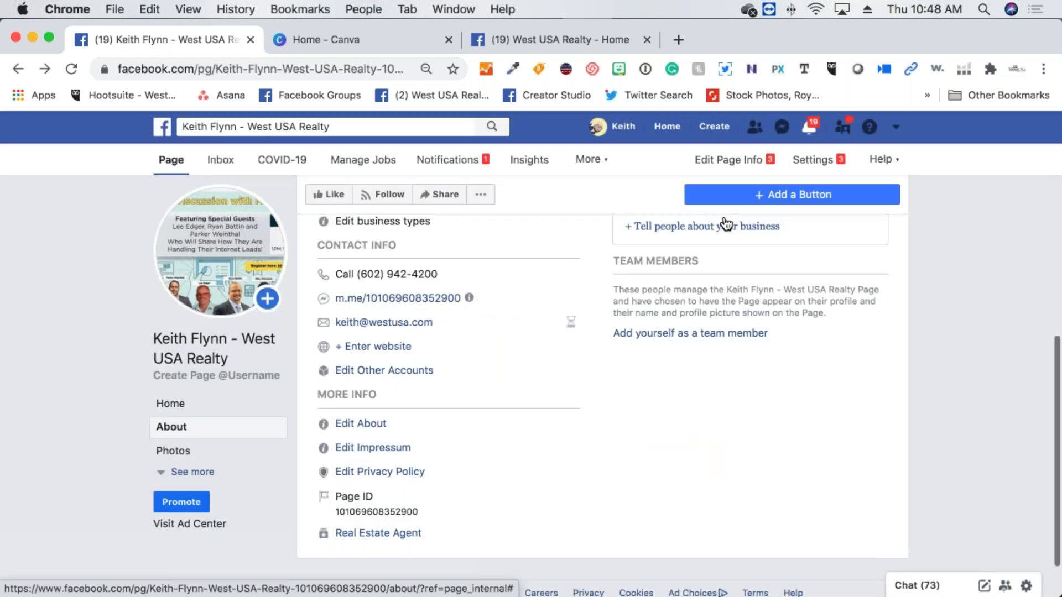
scroll(472, 426, up, 3)
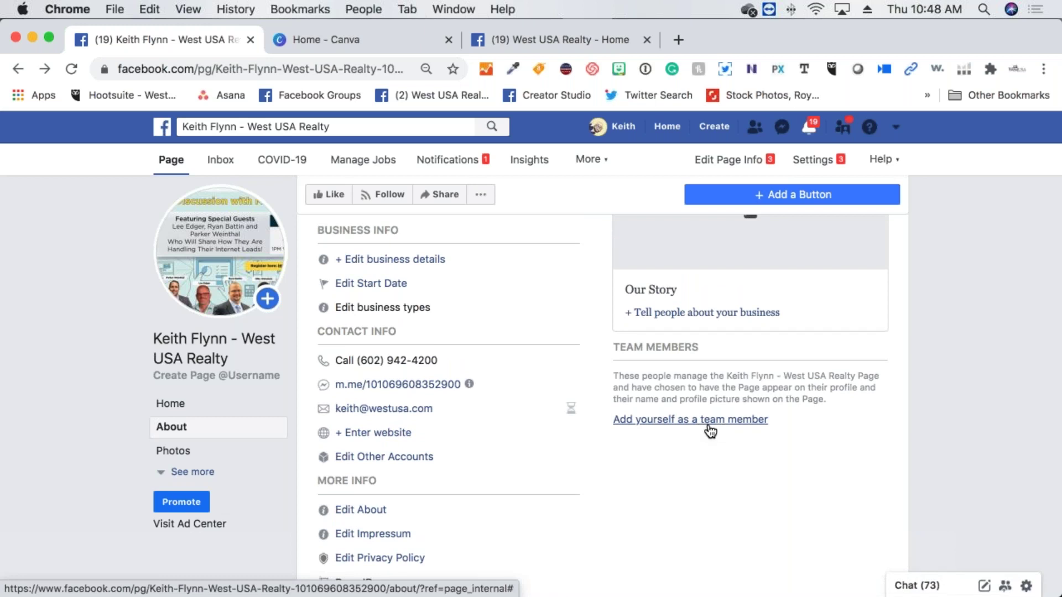
scroll(325, 365, up, 5)
scroll(313, 367, up, 1)
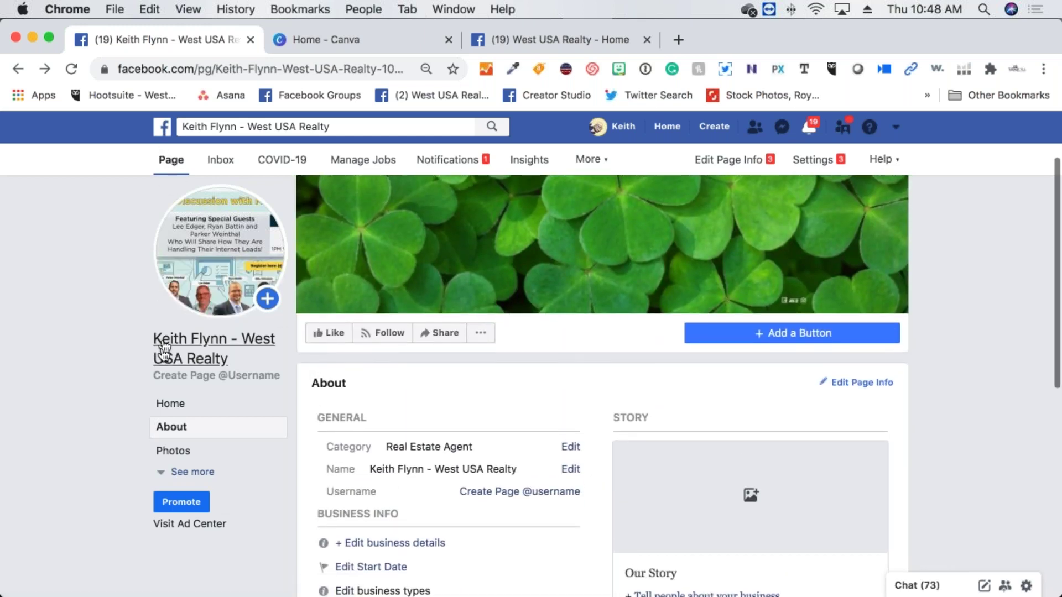
click(176, 363)
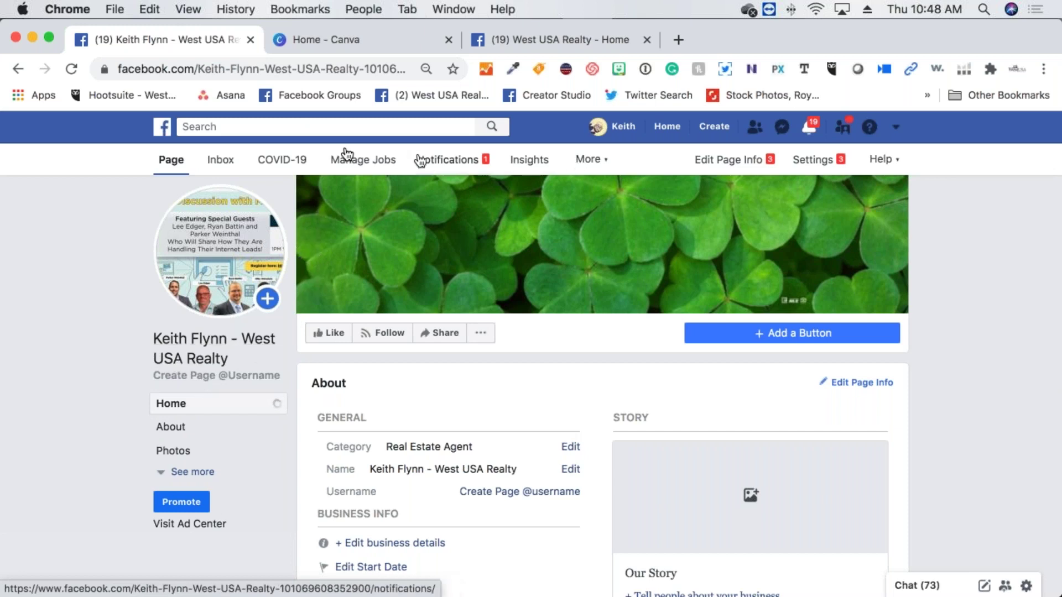
click(221, 377)
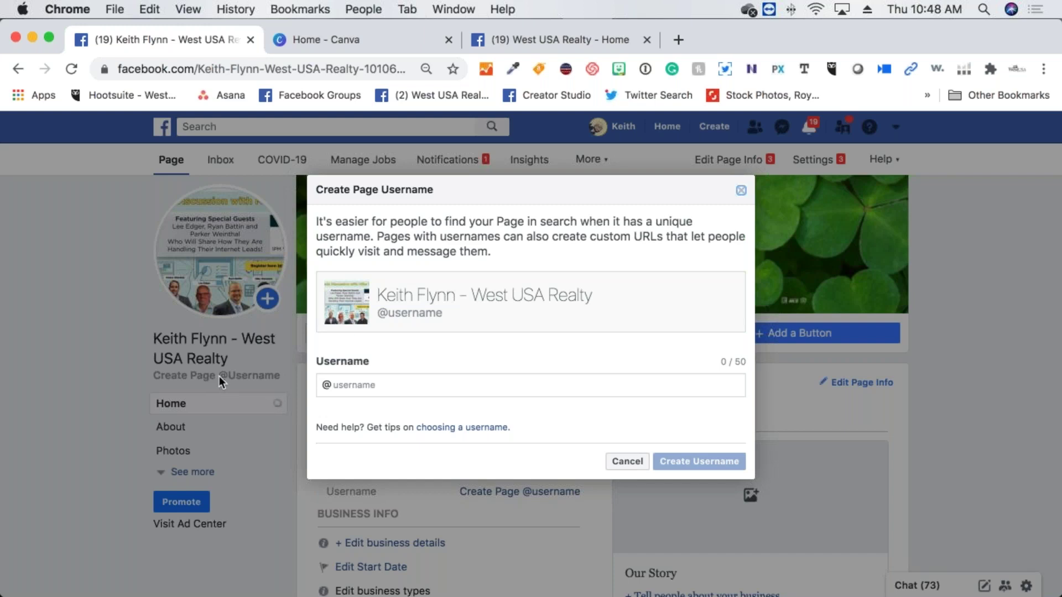
Enter keithsellshomes as the page username and have it checked for availability
click(362, 382)
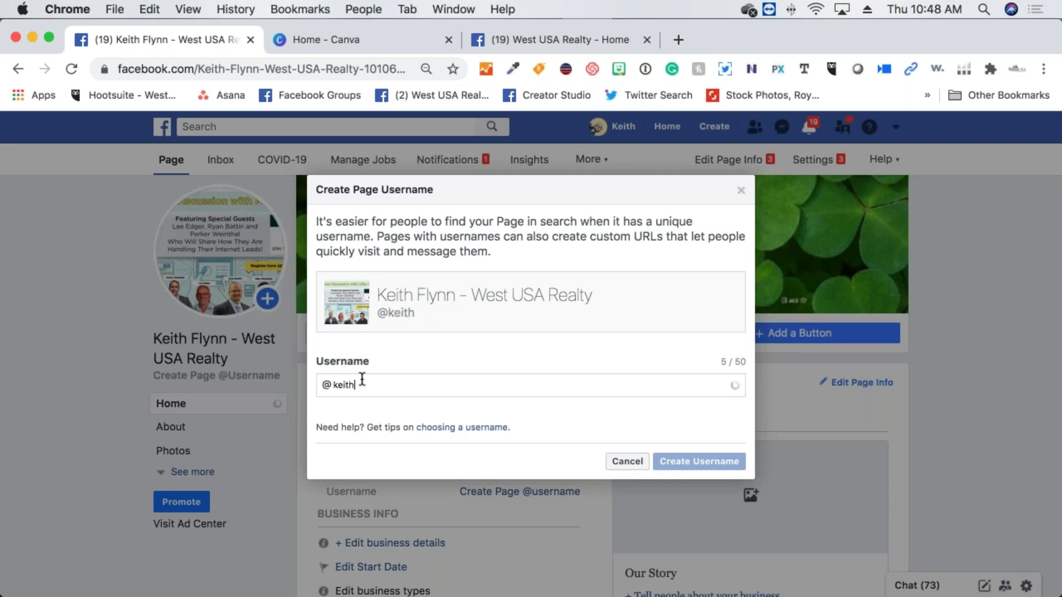
text(sellshome)
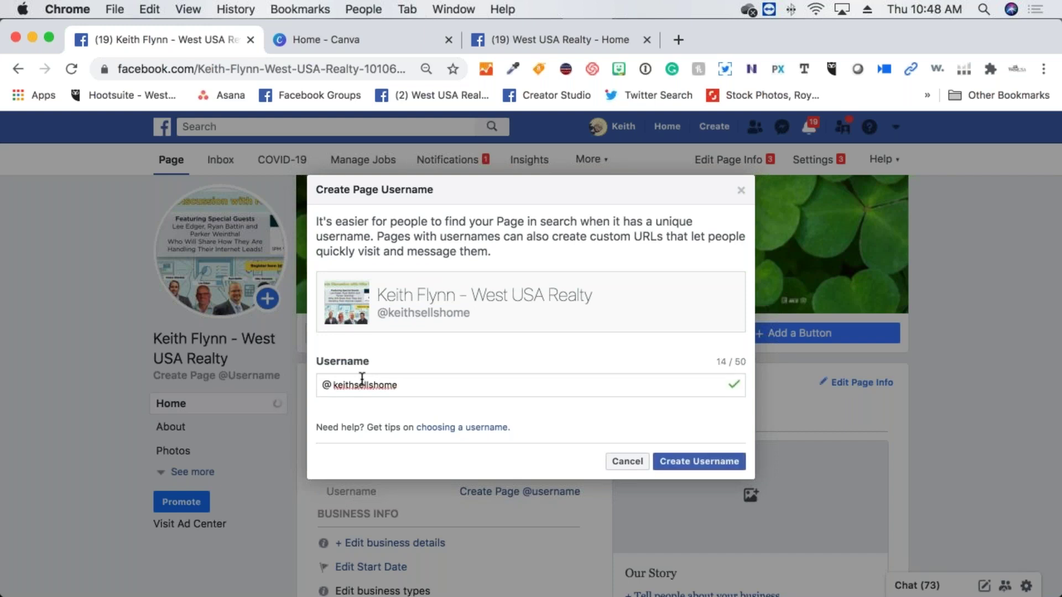
click(407, 407)
click(404, 386)
text(s)
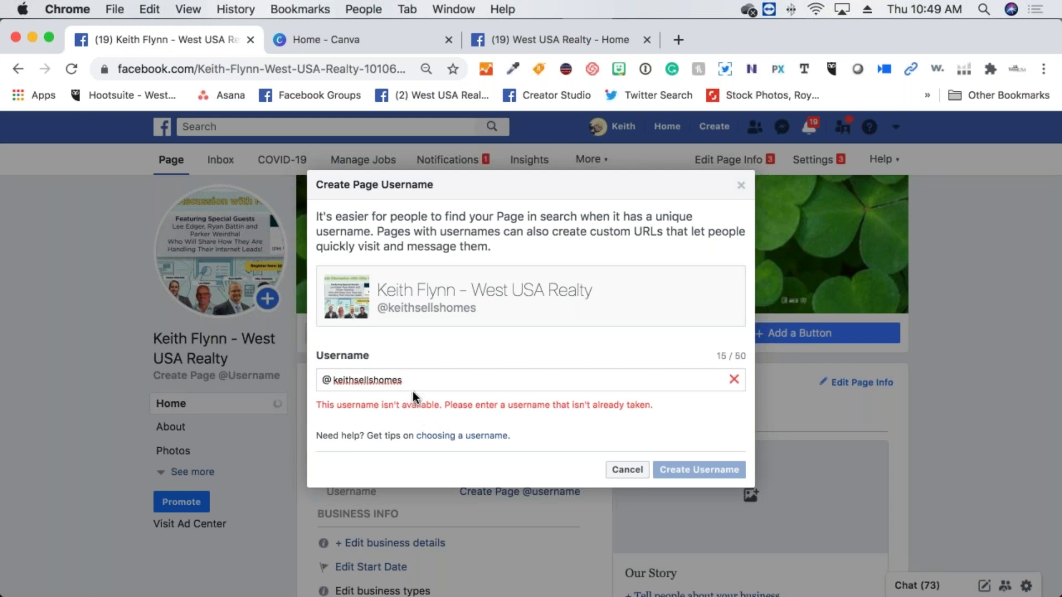
Select the taken username keithsellshomes and switch to the West USA Realty tab
double_click(360, 381)
click(393, 381)
drag(409, 380, 304, 382)
key(super+c)
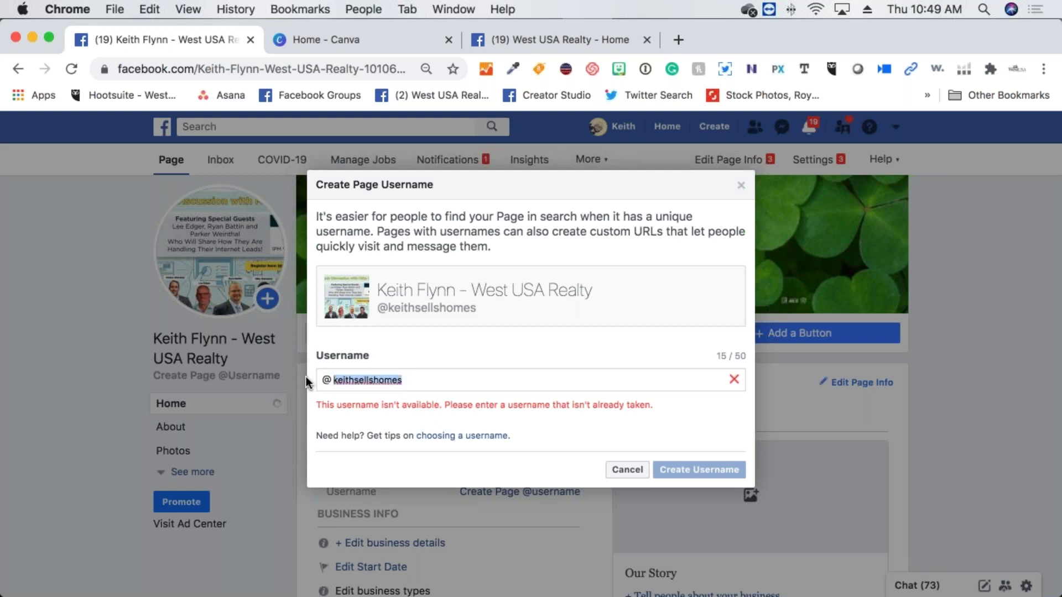
click(515, 43)
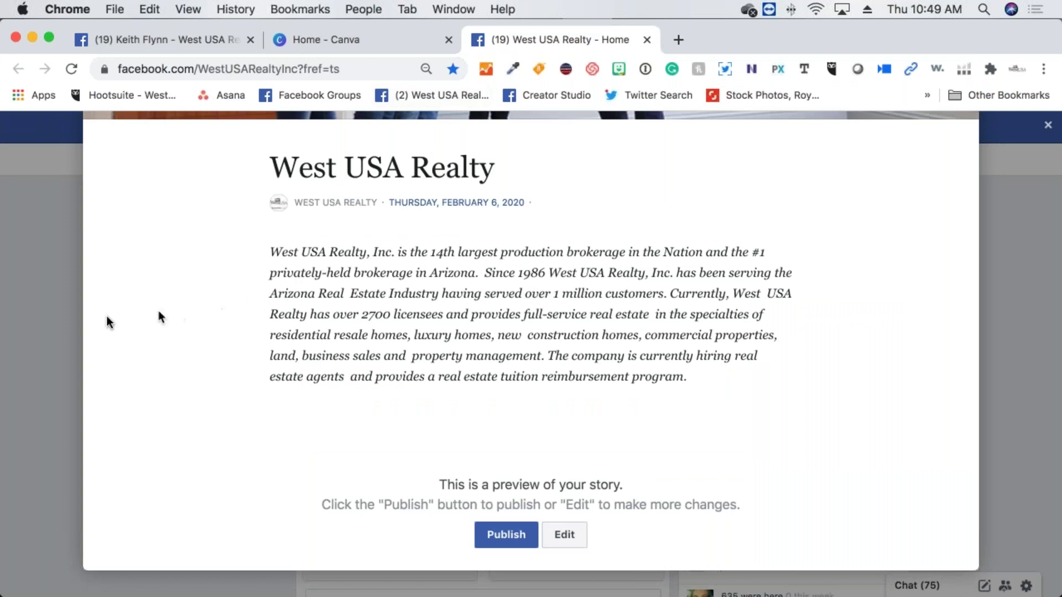
click(15, 317)
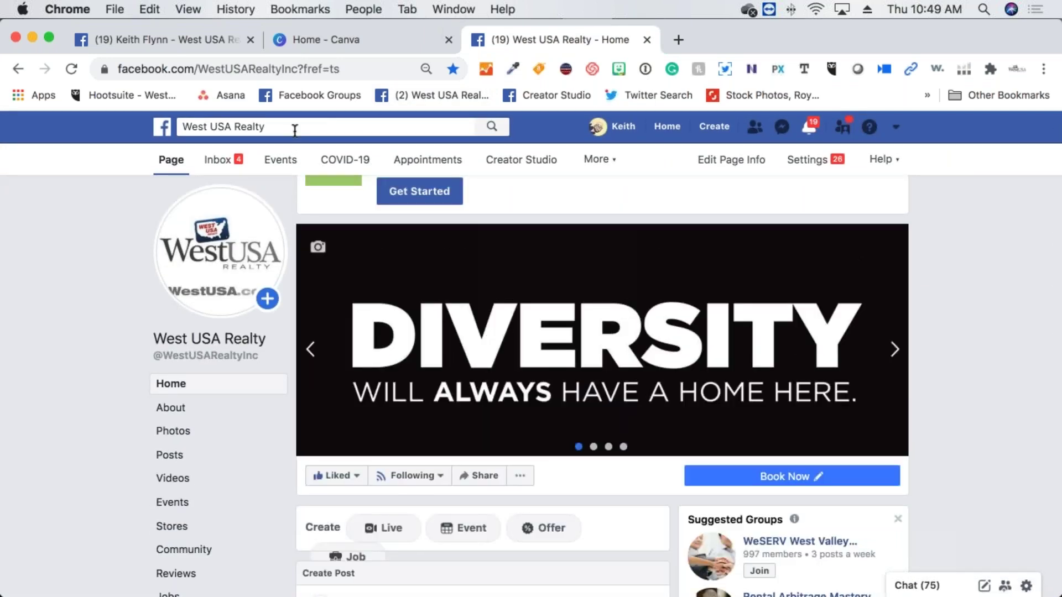
click(295, 130)
key(BackSpace)
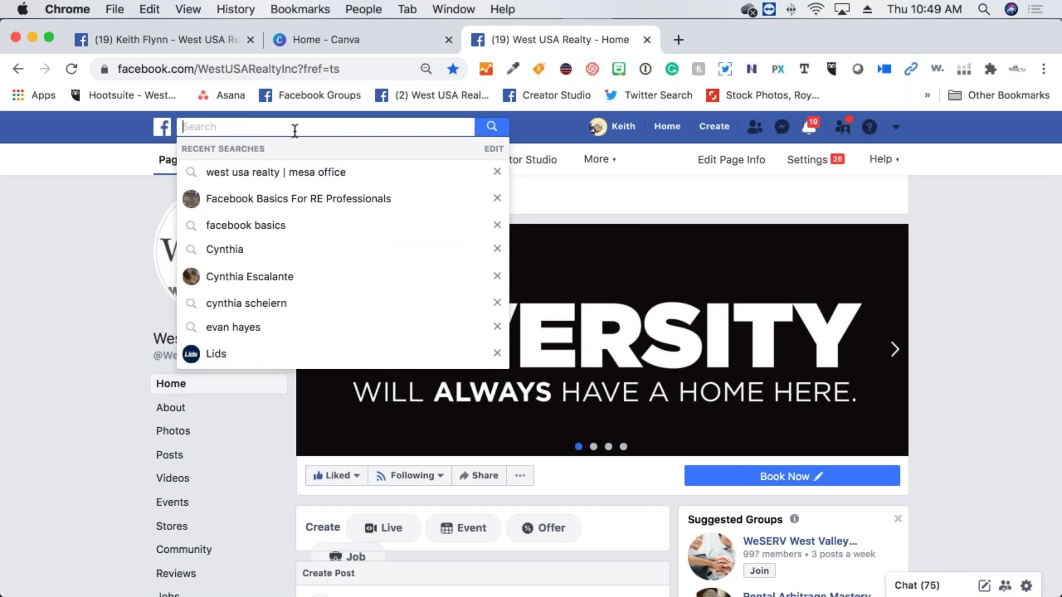
key(super+v)
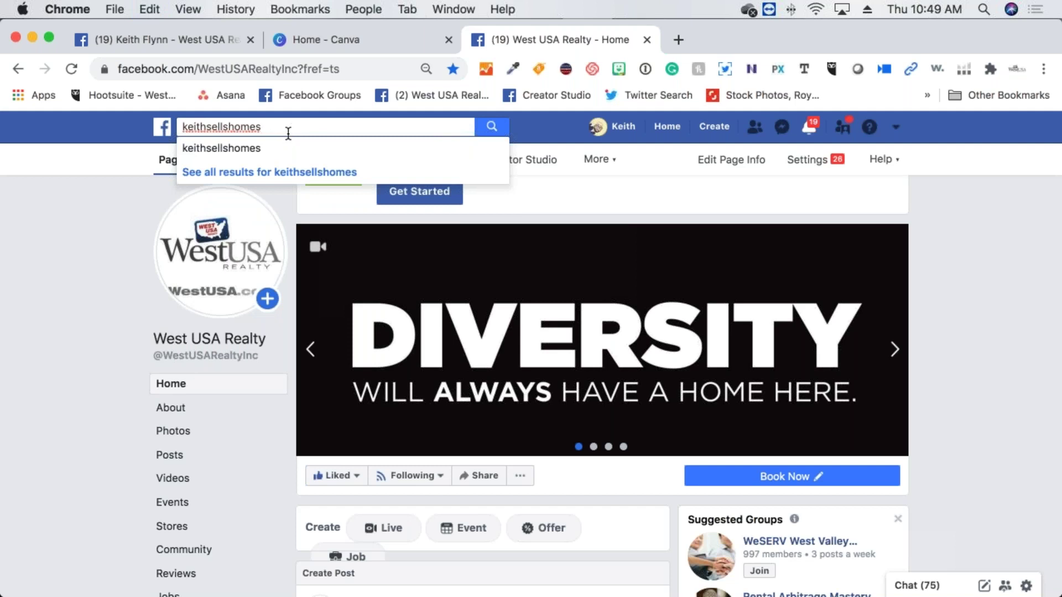
click(184, 126)
text(@)
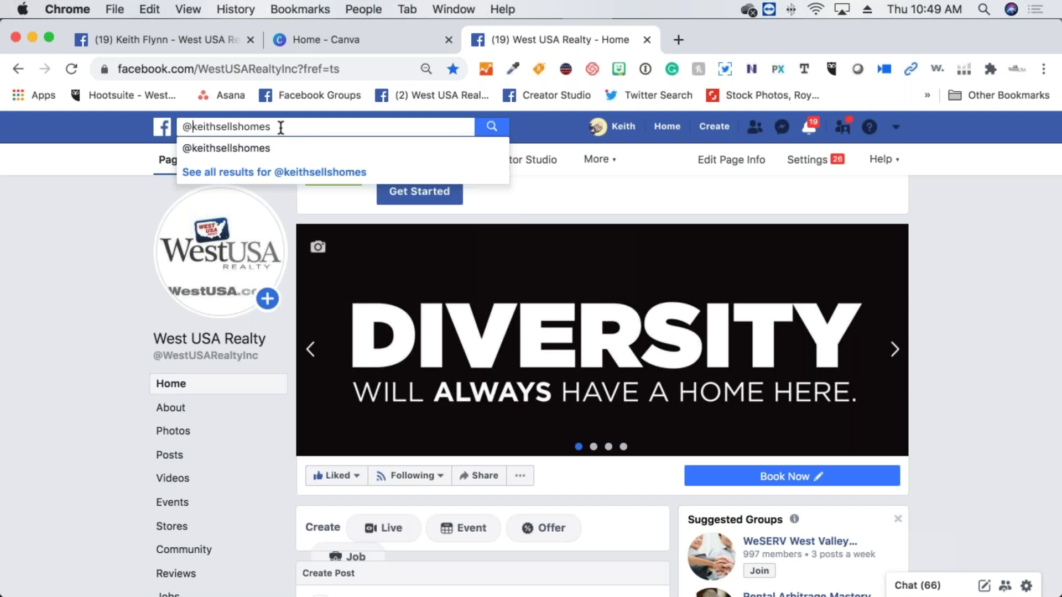
key(Return)
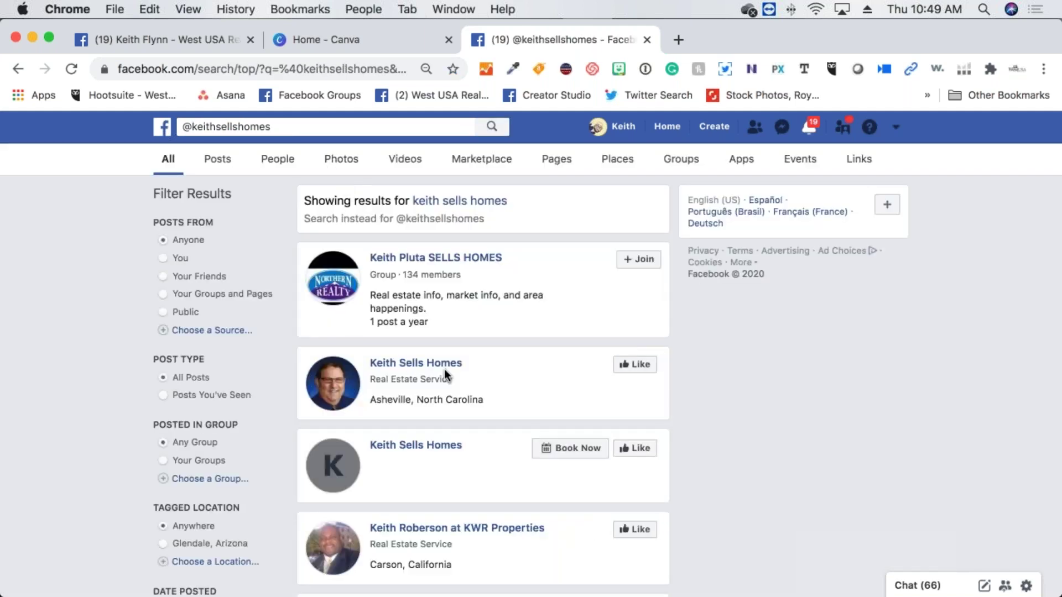
scroll(445, 375, down, 5)
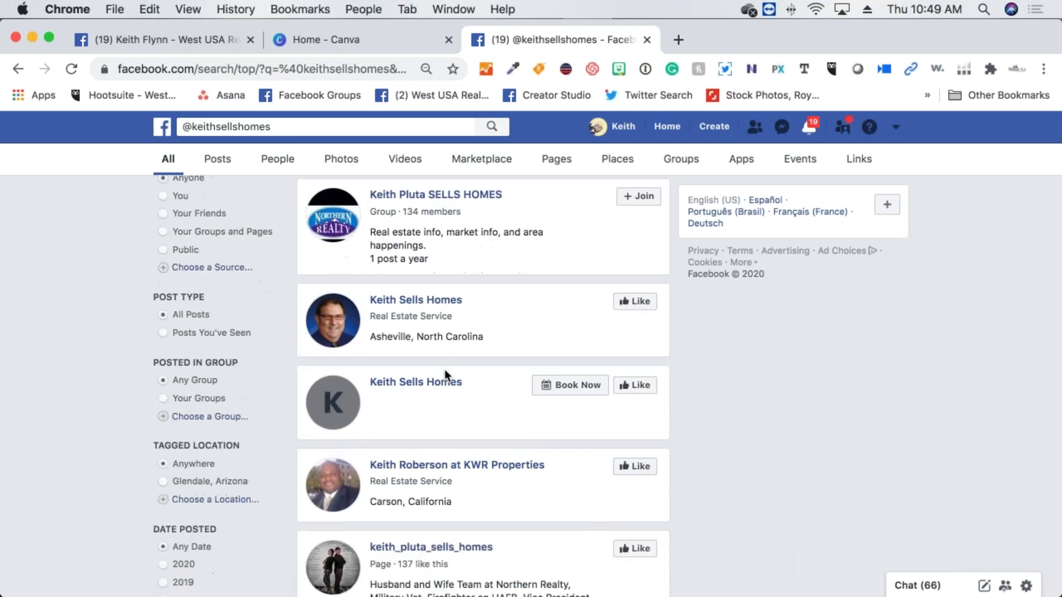
scroll(446, 376, down, 4)
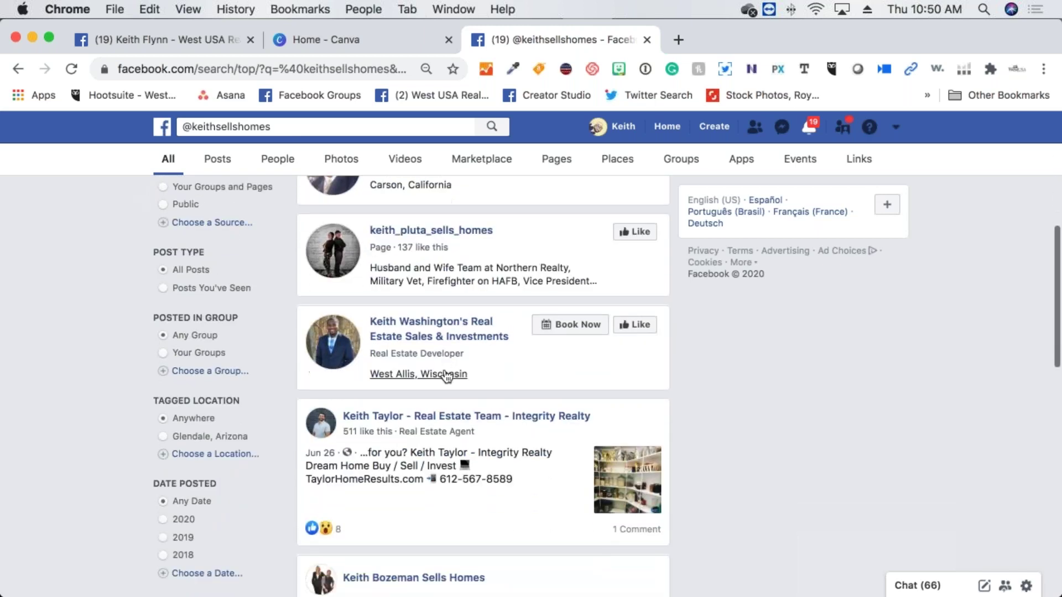
scroll(447, 375, down, 10)
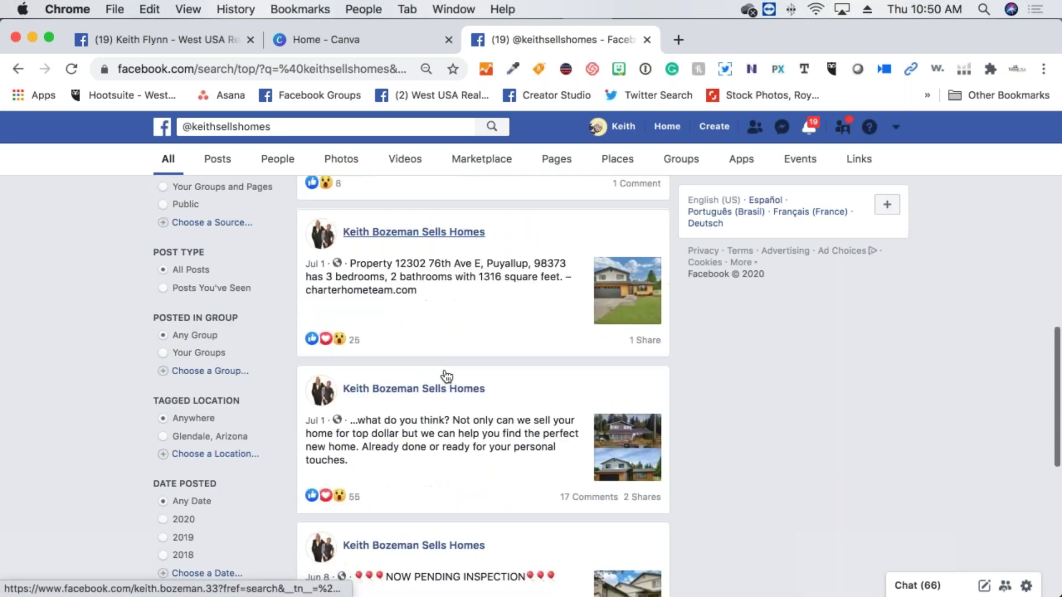
scroll(445, 370, up, 19)
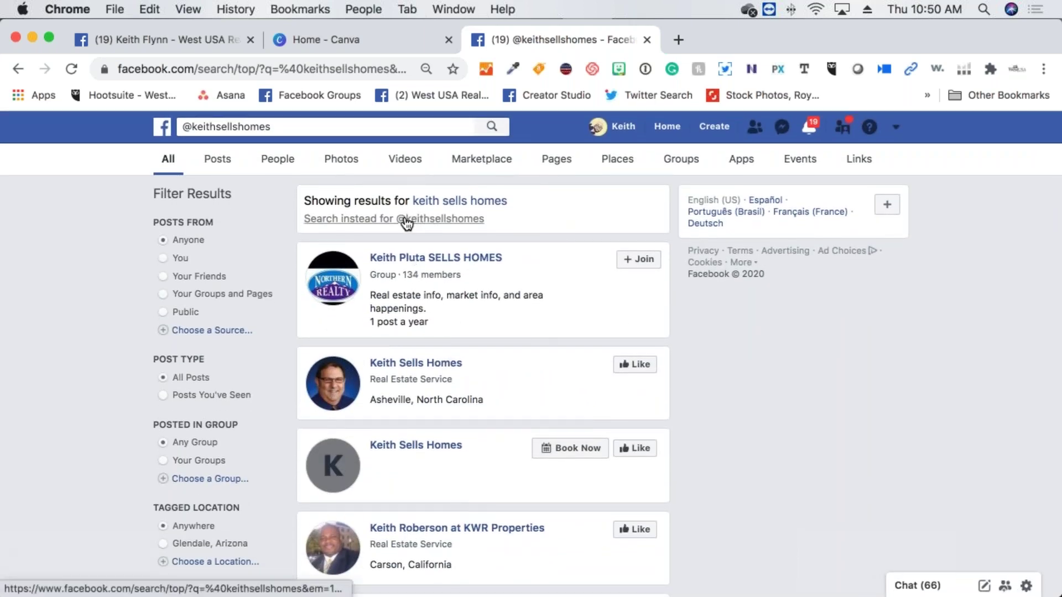
click(406, 221)
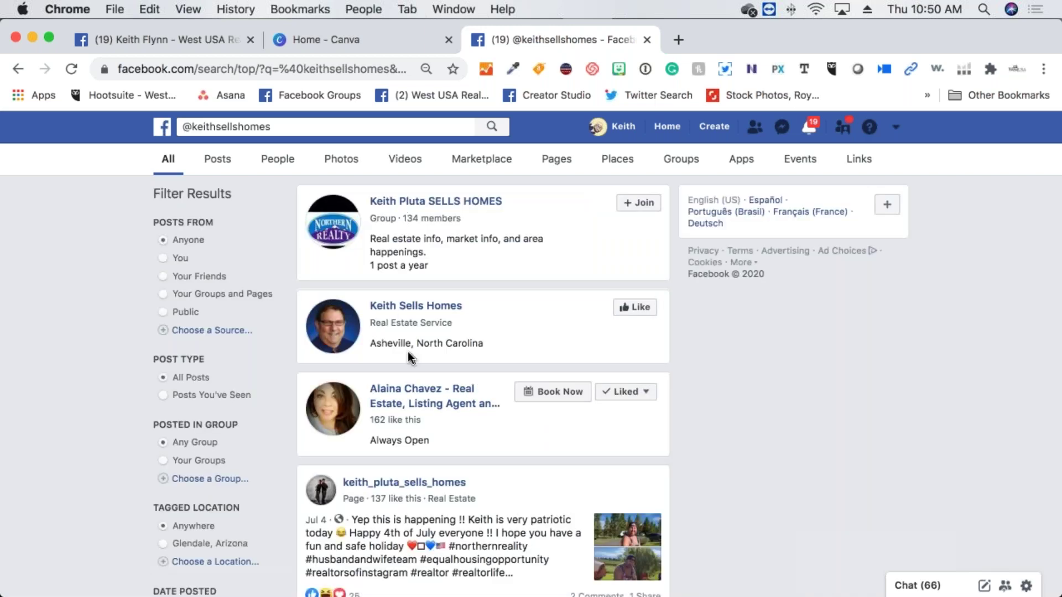
scroll(408, 352, down, 5)
scroll(410, 358, down, 2)
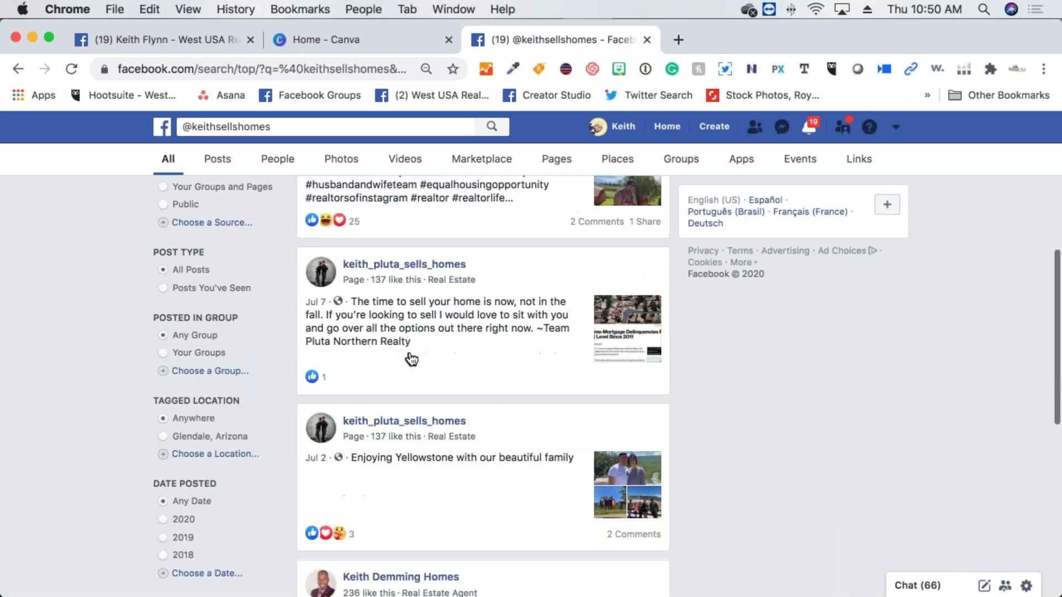
scroll(474, 351, up, 6)
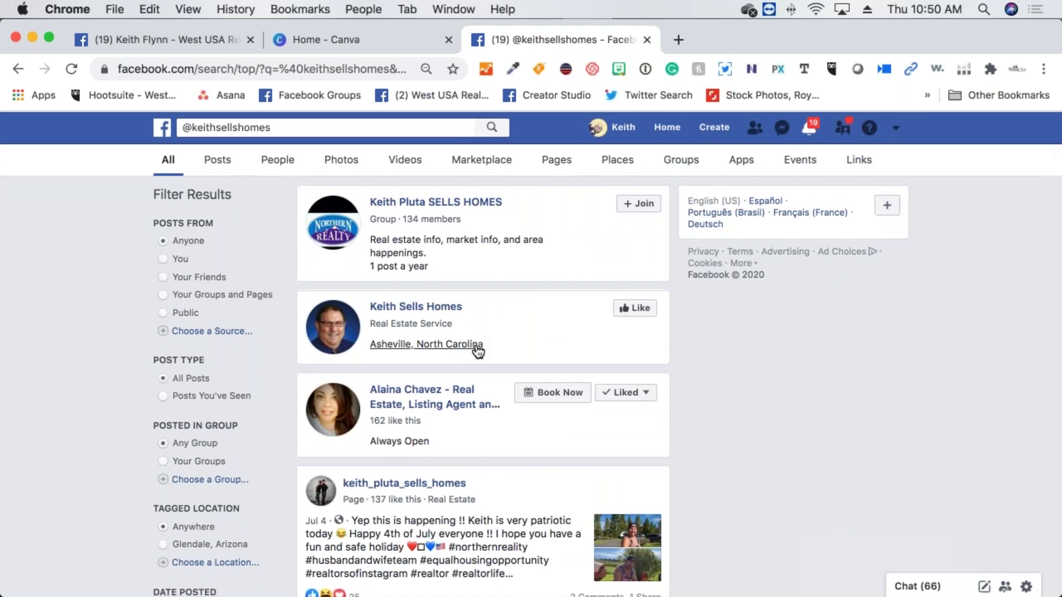
scroll(471, 337, up, 2)
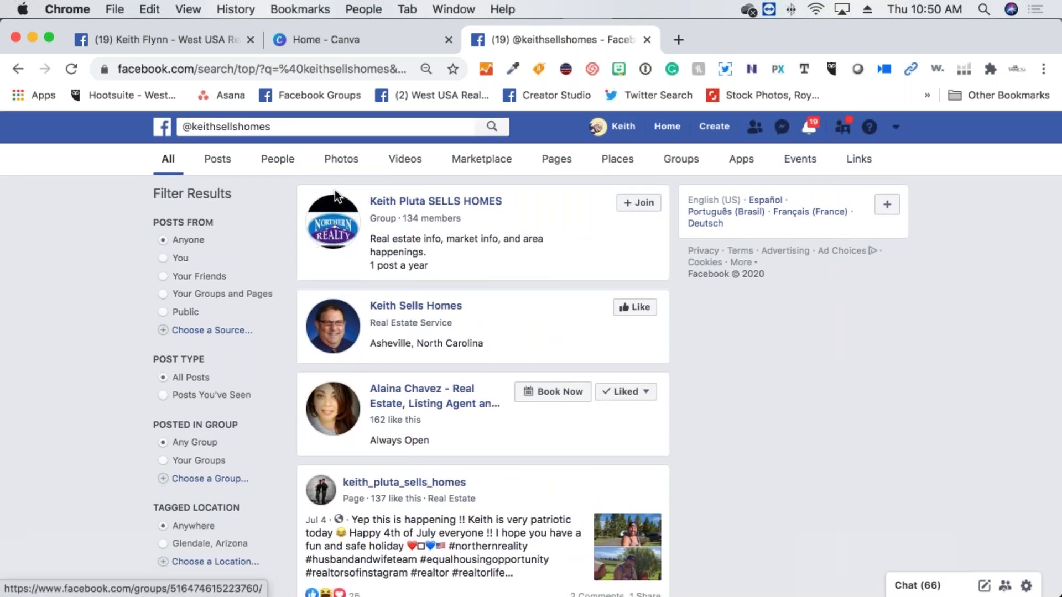
scroll(323, 187, down, 1)
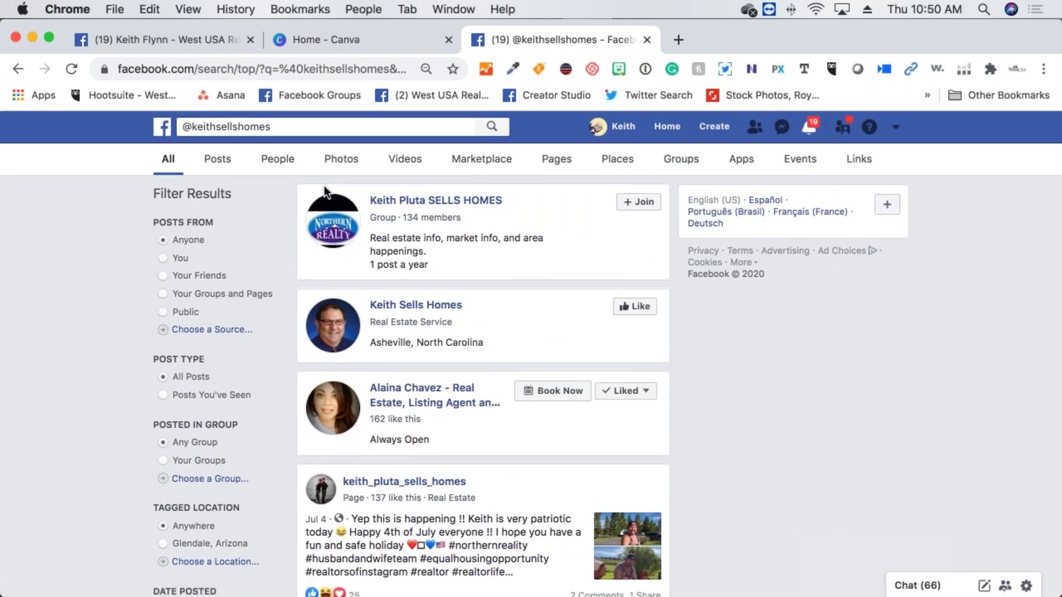
Return to the business page tab and dismiss the Create Page Username dialog
click(161, 42)
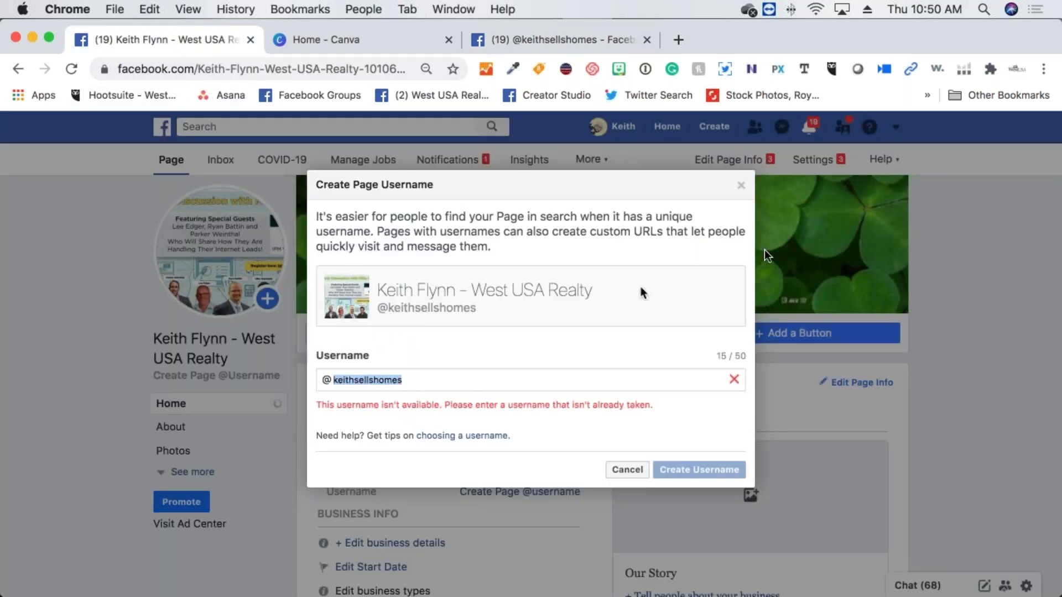
click(742, 185)
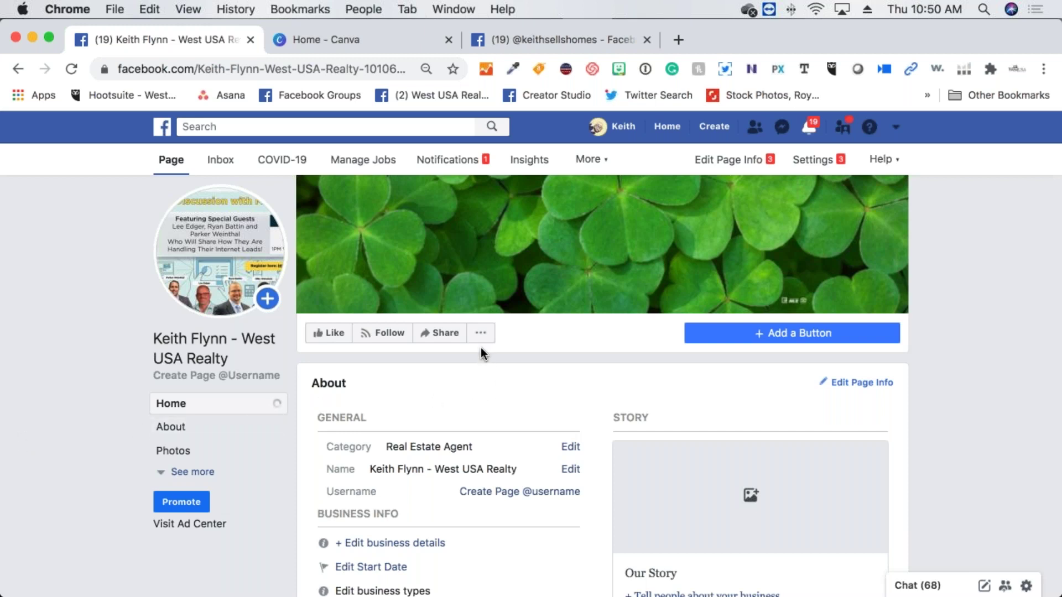
scroll(480, 347, down, 3)
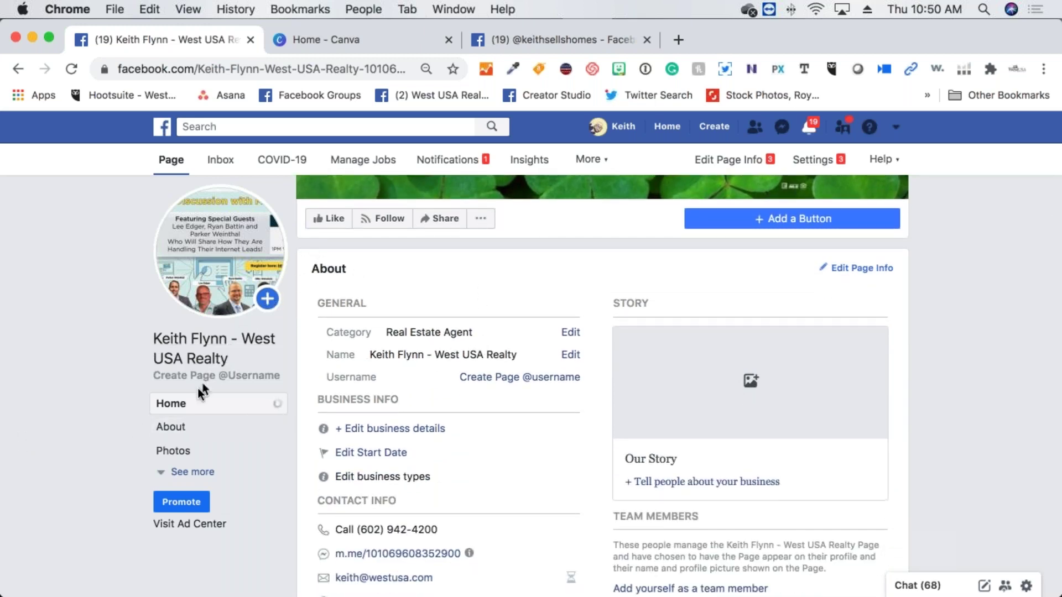
scroll(390, 291, up, 5)
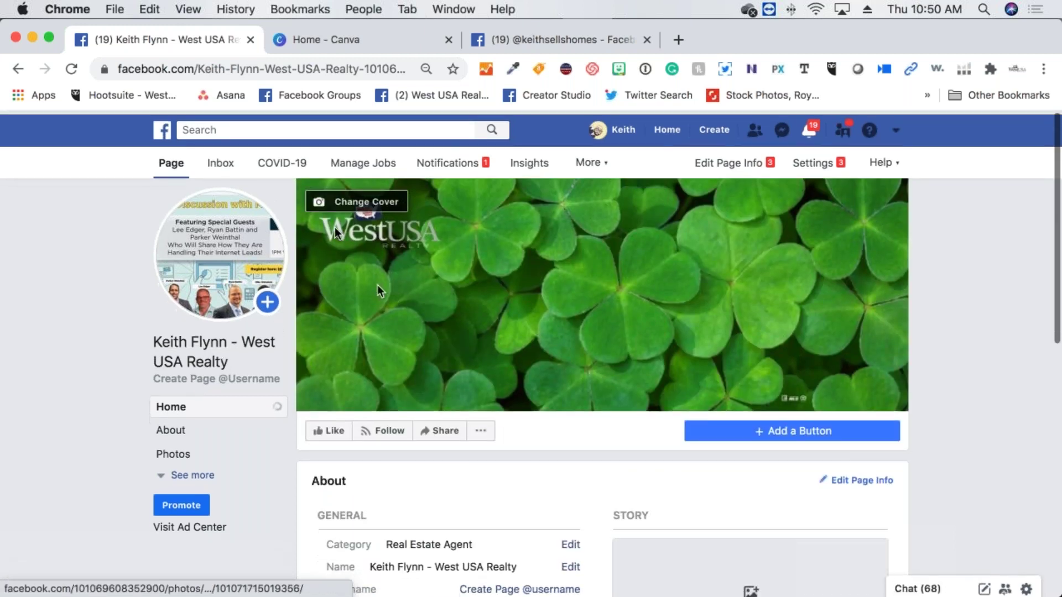
click(254, 70)
key(Return)
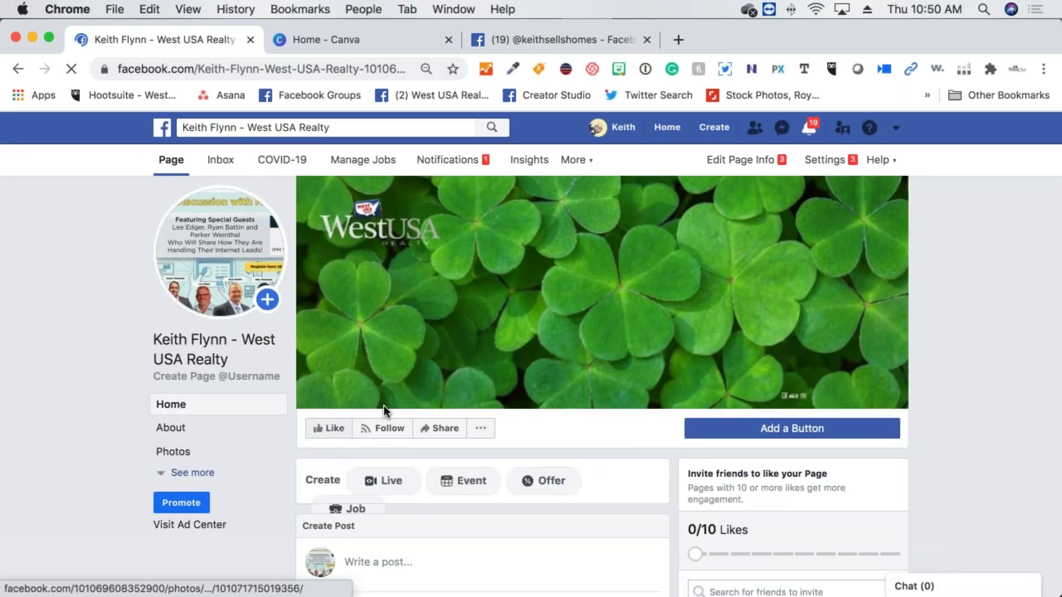
scroll(383, 406, down, 3)
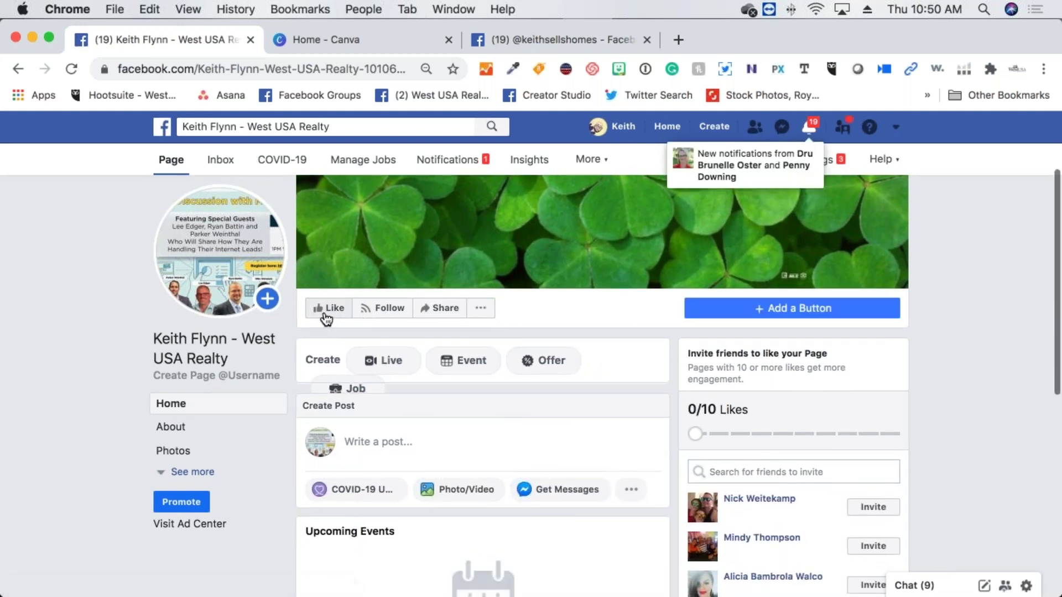
Like and follow the West USA Realty page, then start sharing it on your timeline
click(329, 308)
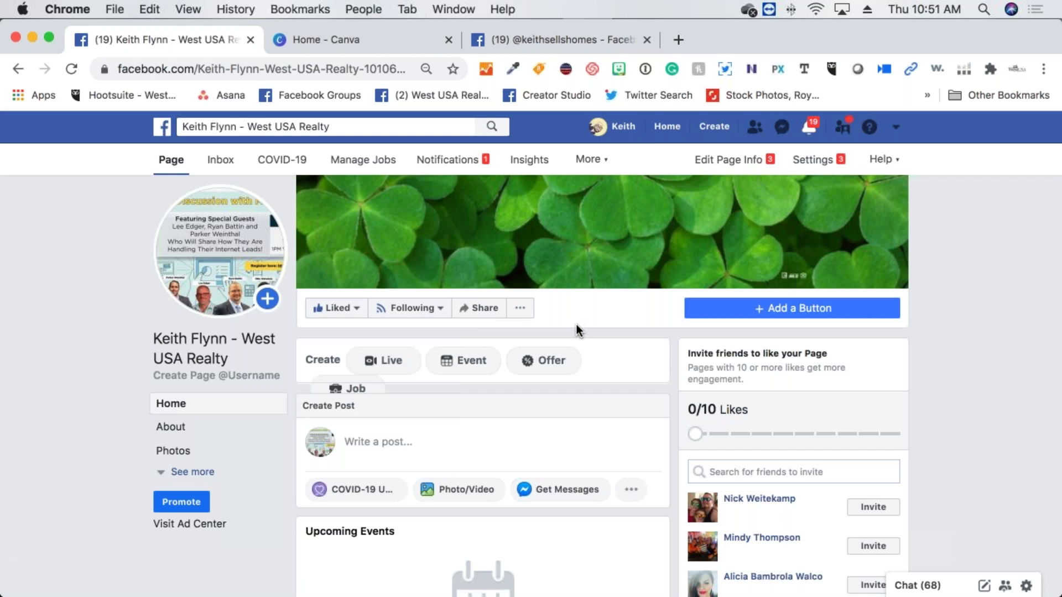
mouse_move(455, 315)
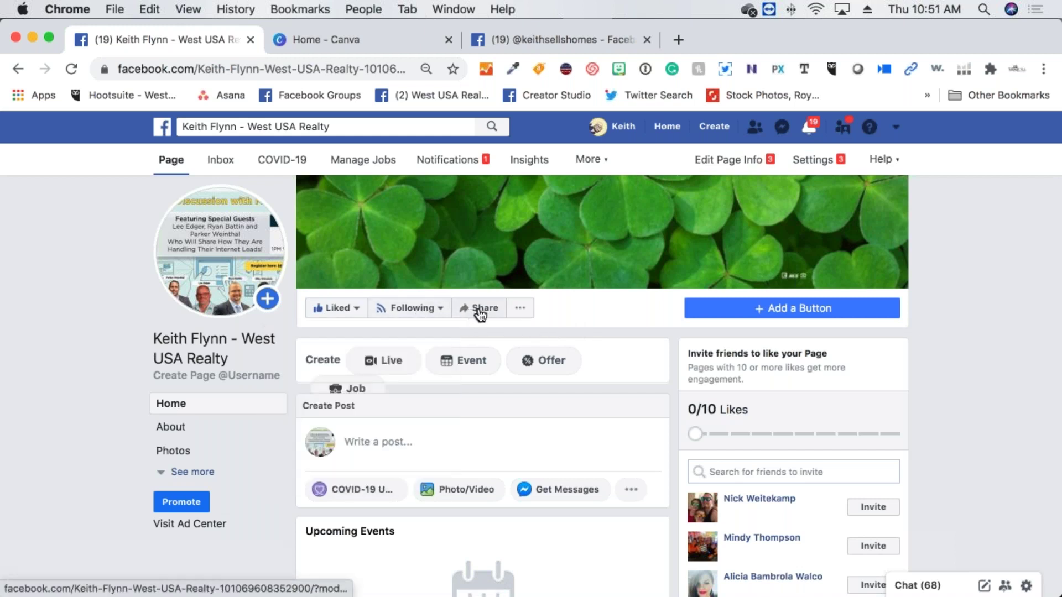
click(520, 311)
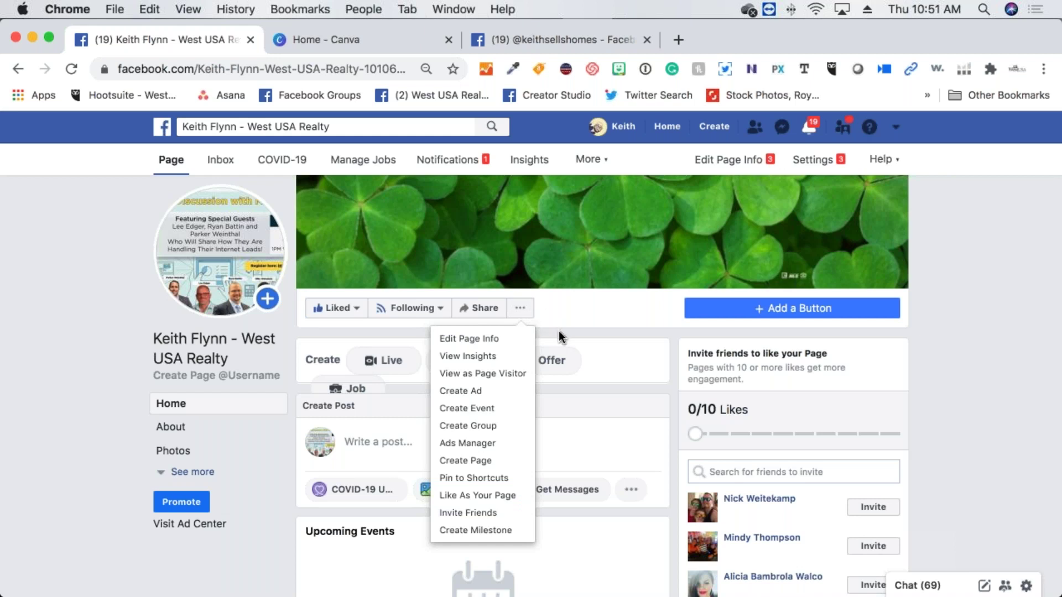
click(487, 312)
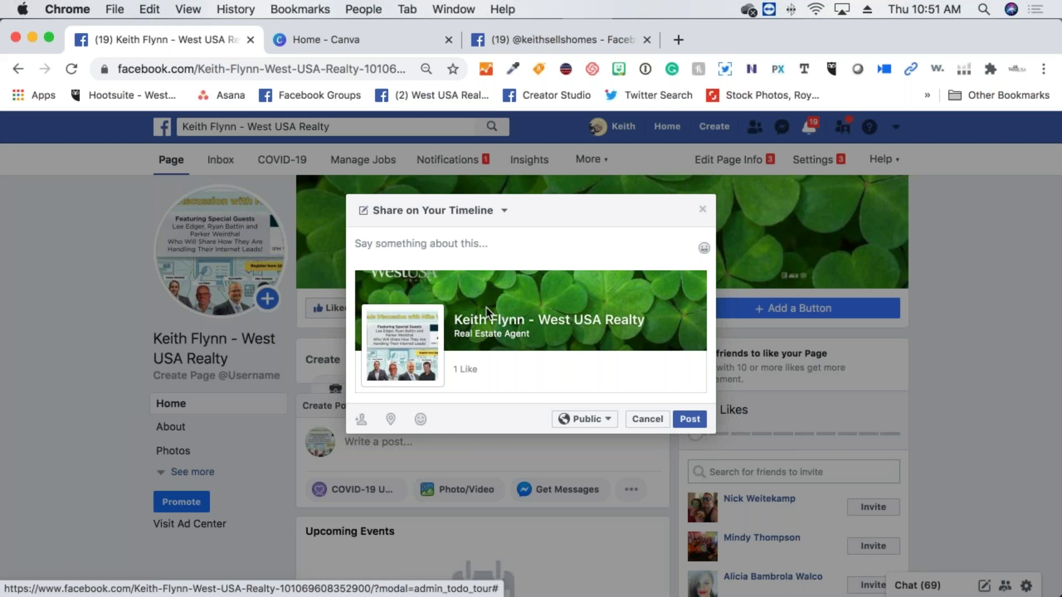
Switch the share to Share in a Private Message and place the cursor in the note field
click(492, 218)
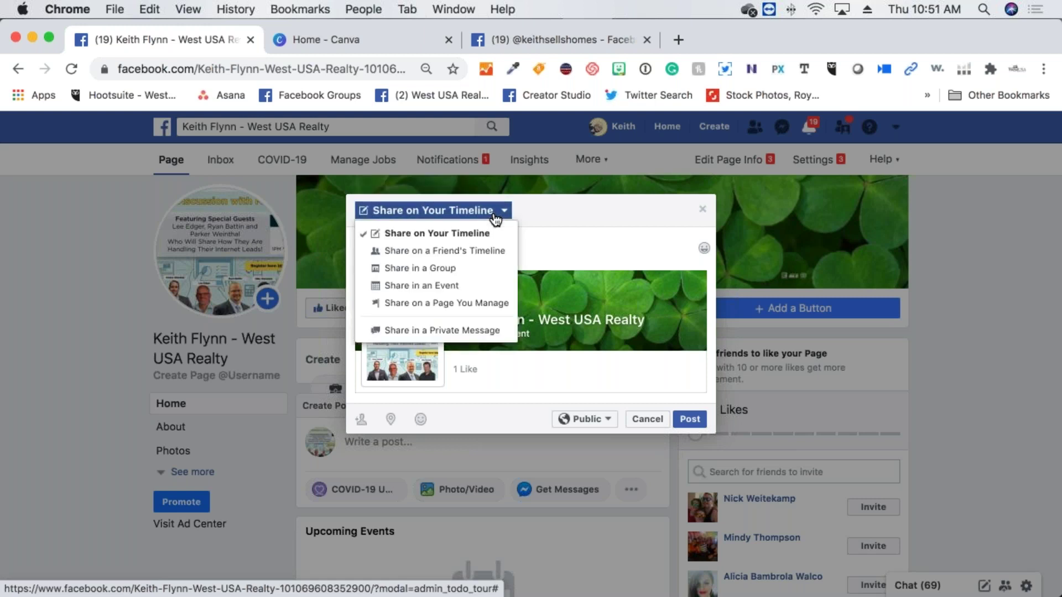
click(474, 332)
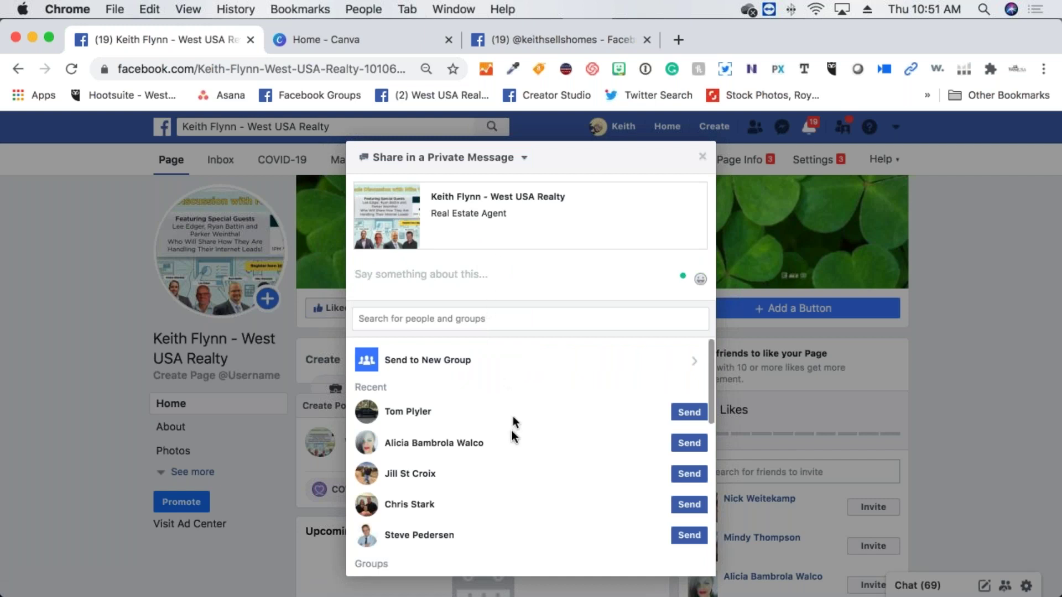
scroll(509, 443, down, 3)
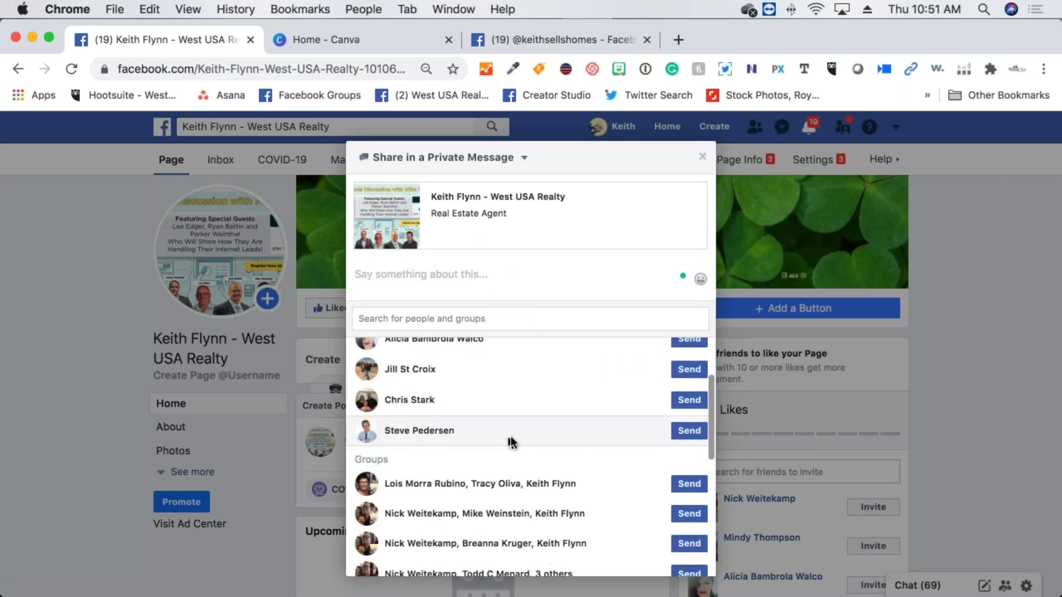
scroll(510, 443, down, 10)
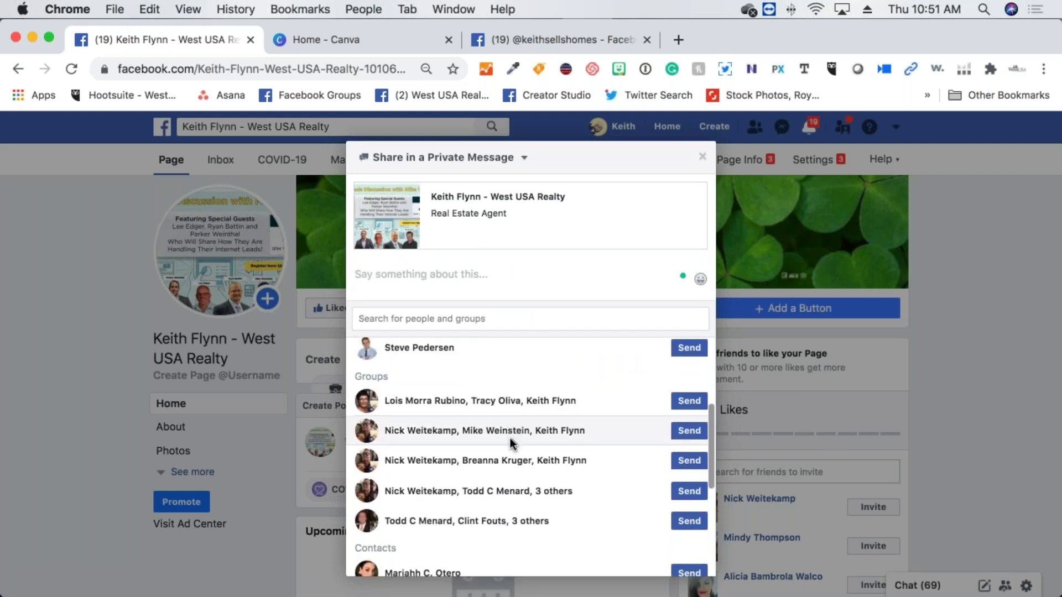
scroll(510, 436, down, 6)
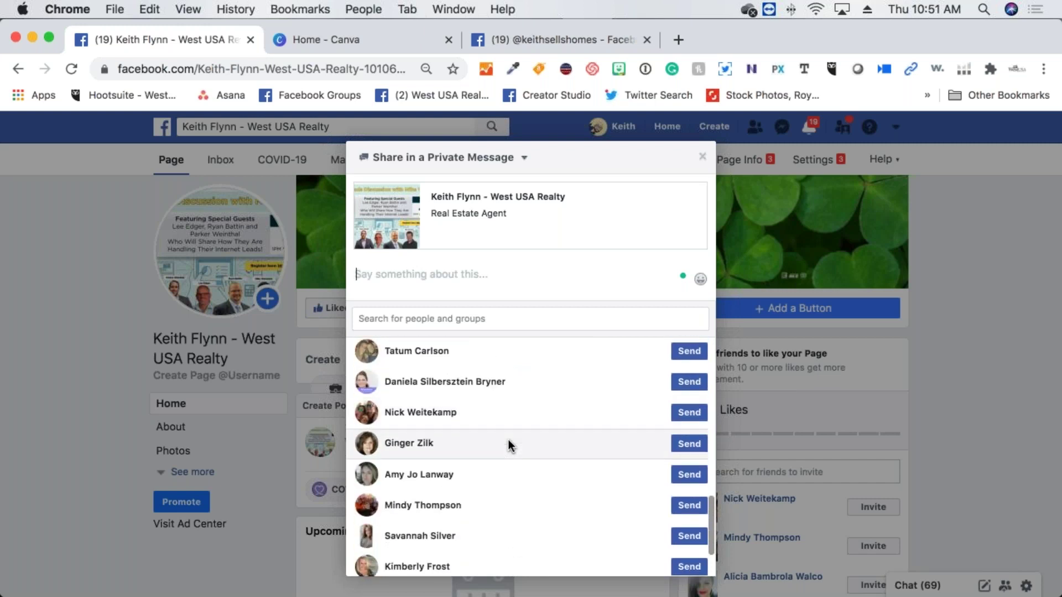
scroll(508, 439, down, 3)
scroll(506, 433, up, 10)
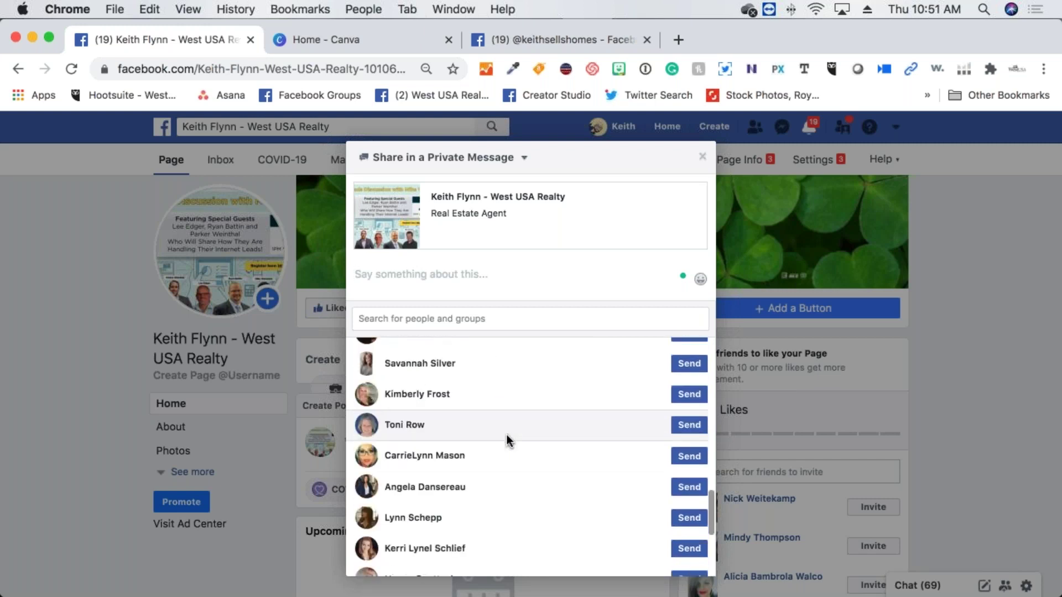
scroll(506, 434, up, 10)
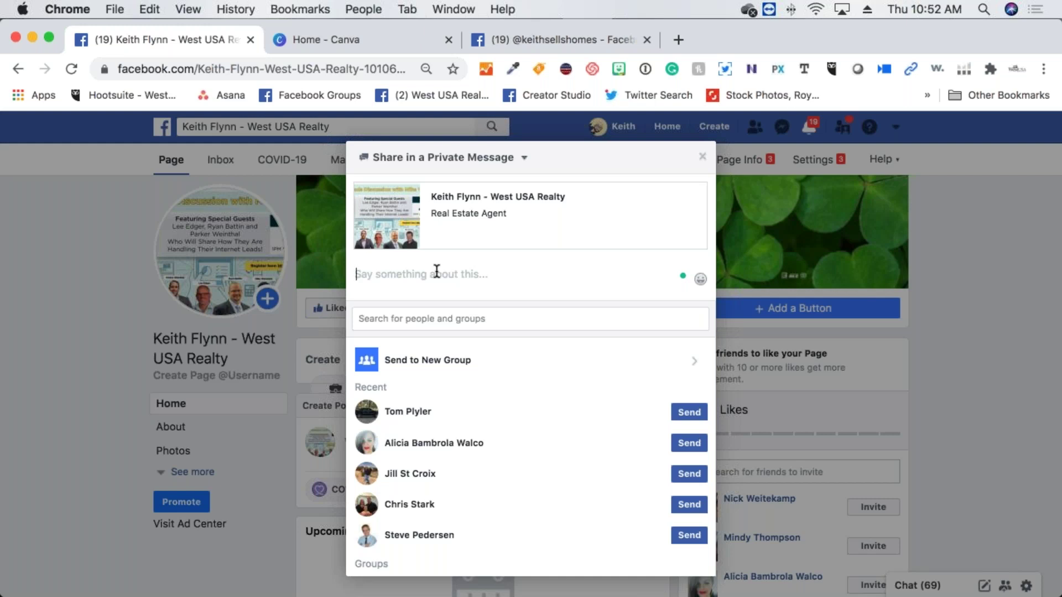
click(436, 271)
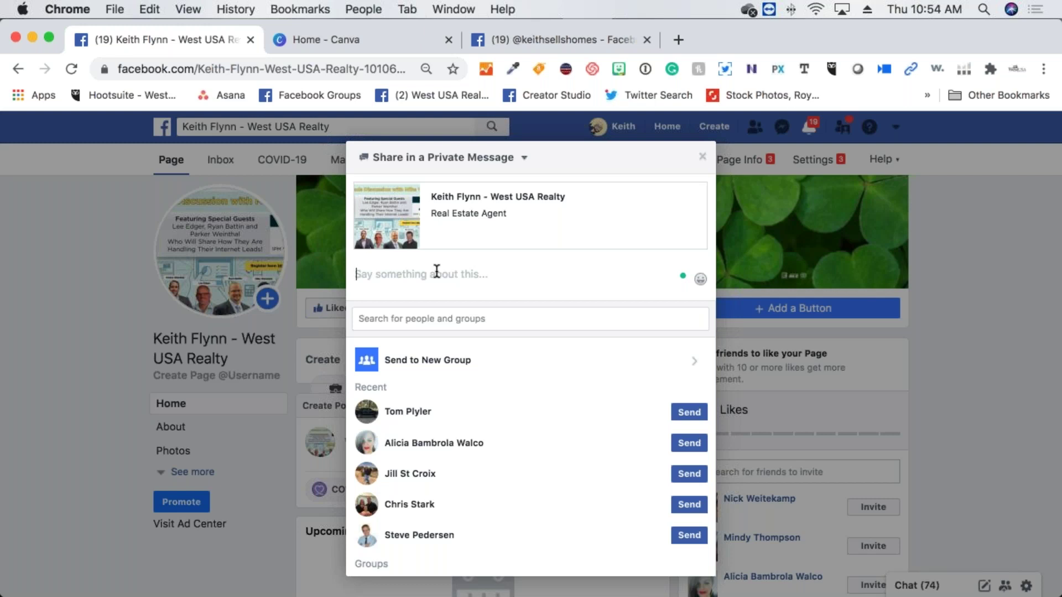
Draft a greeting to the page owner ending with 'I'm now an agent', fixing the typos
text(Hi Keith I)
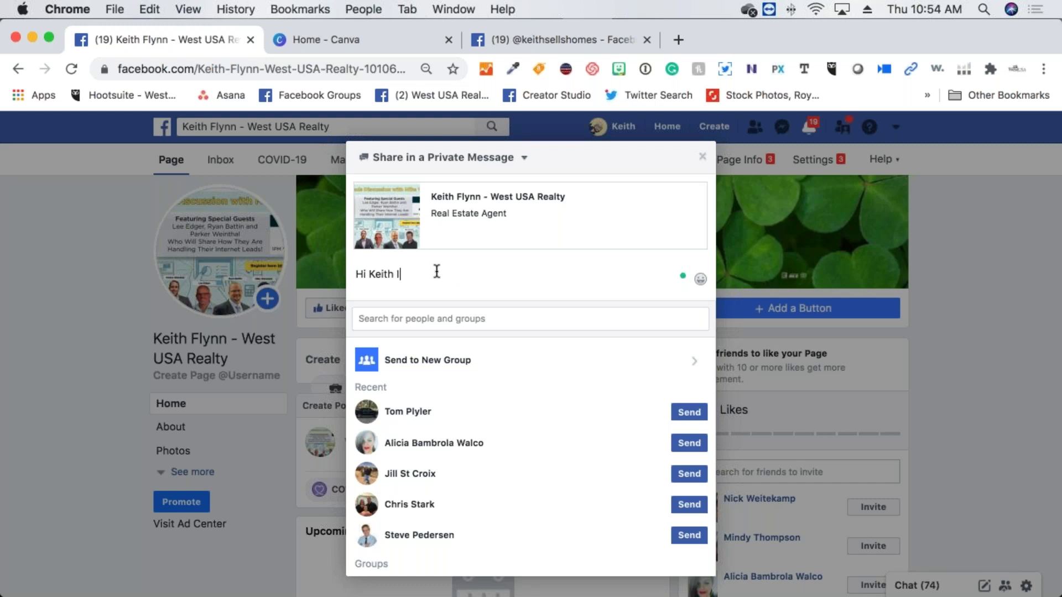
text('m now an agent)
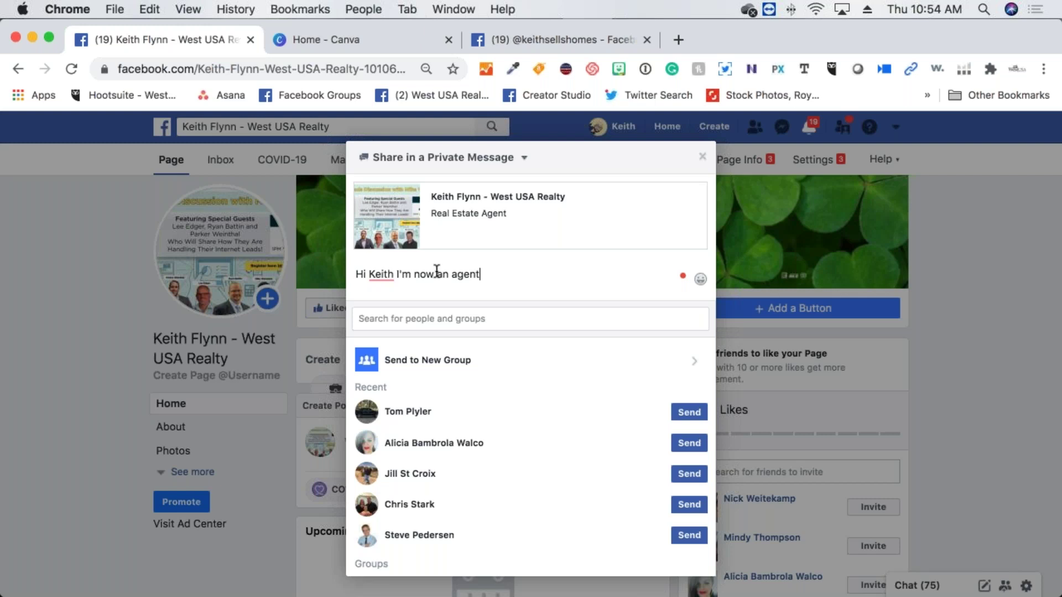
scroll(529, 459, down, 6)
scroll(529, 459, down, 10)
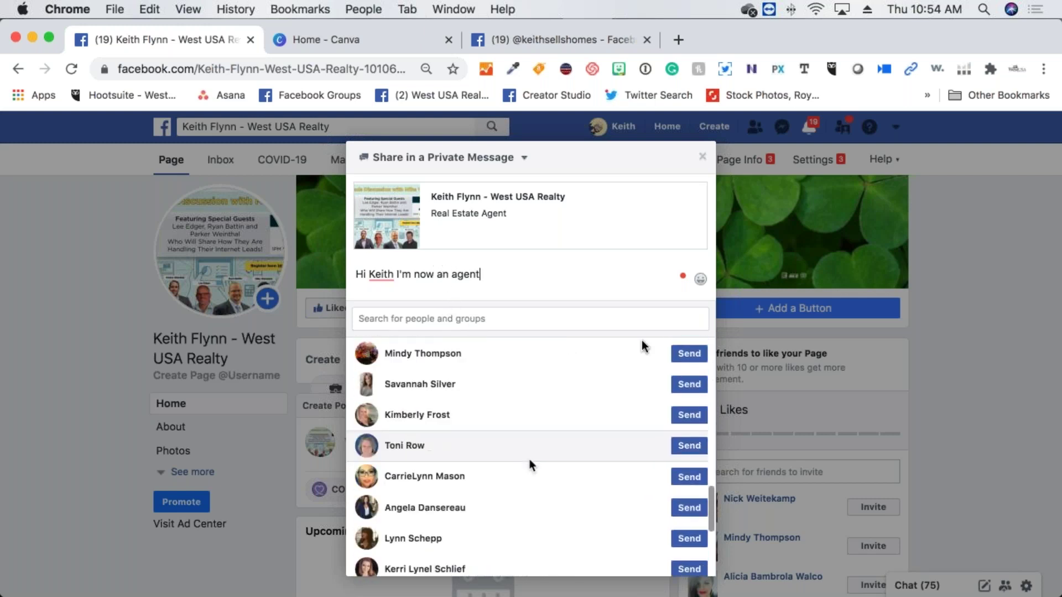
Close the private-message share window and scroll back to the page's Create Post area
click(702, 156)
scroll(401, 467, down, 3)
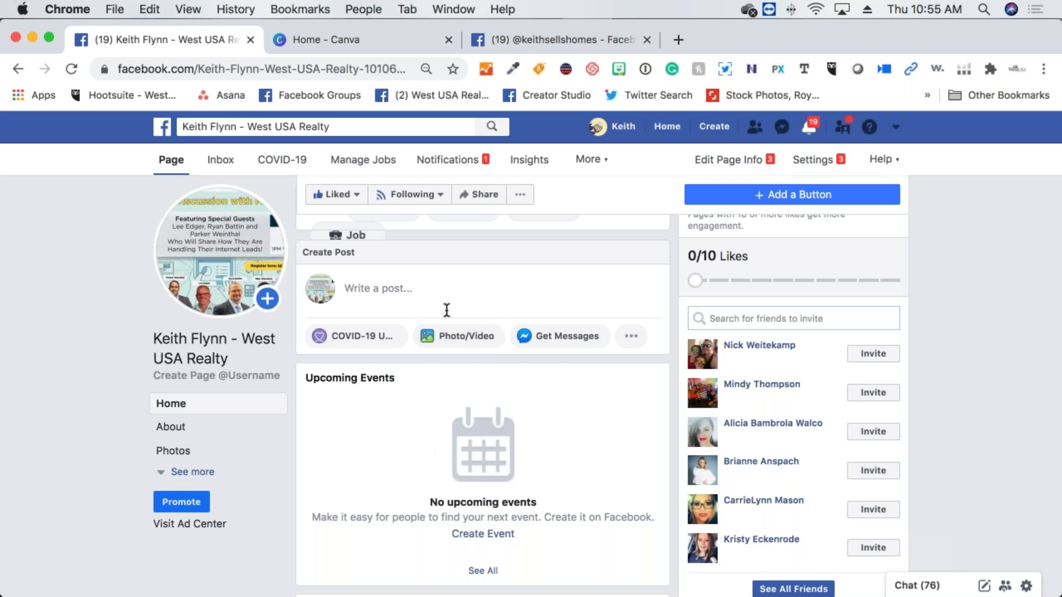
scroll(447, 310, up, 1)
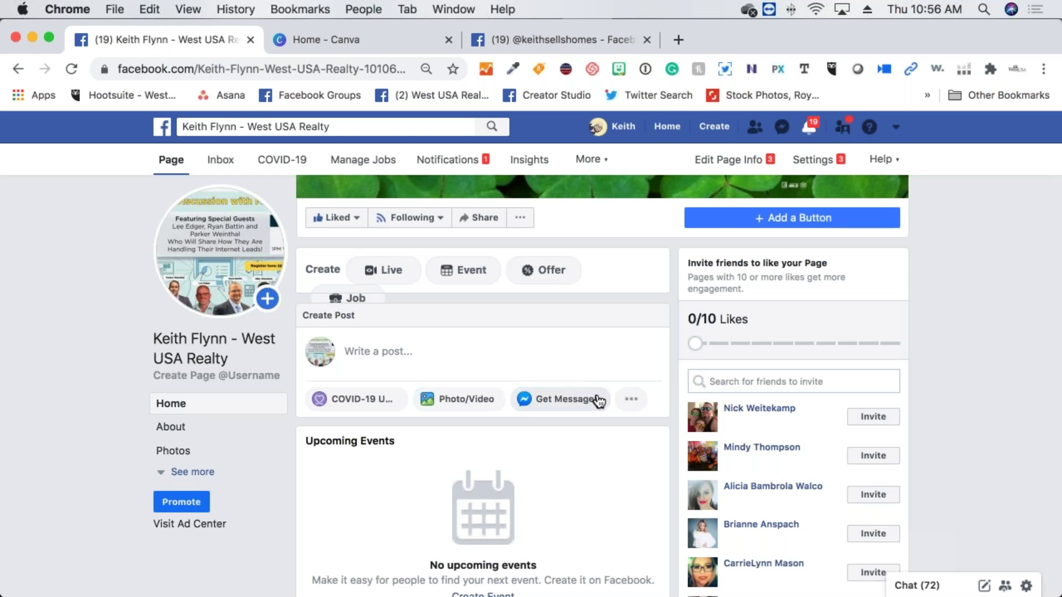
Open the page's post composer and type the test text 'OOO'
click(618, 399)
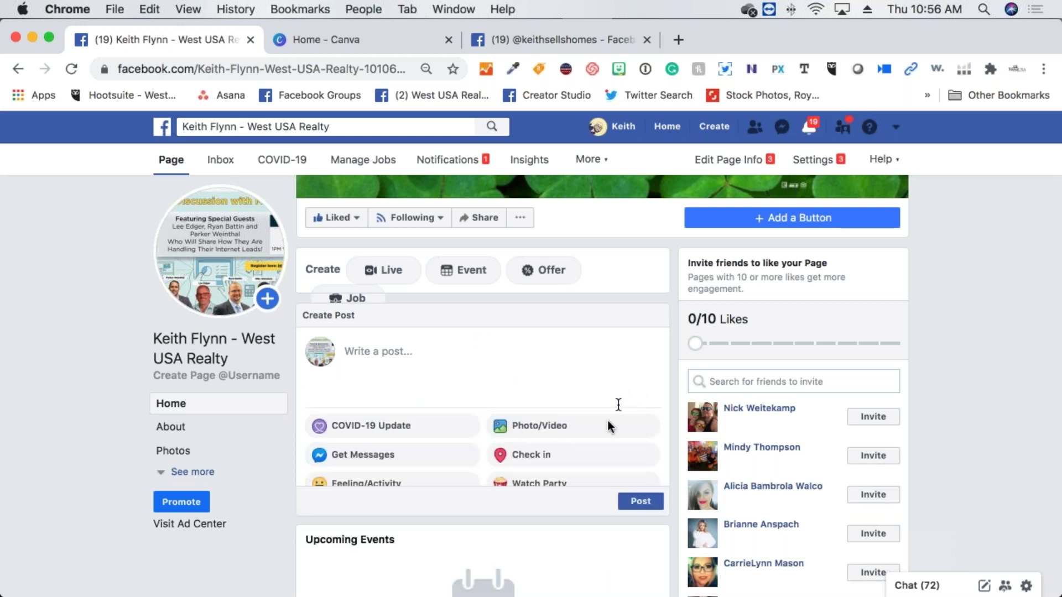
text(OOO)
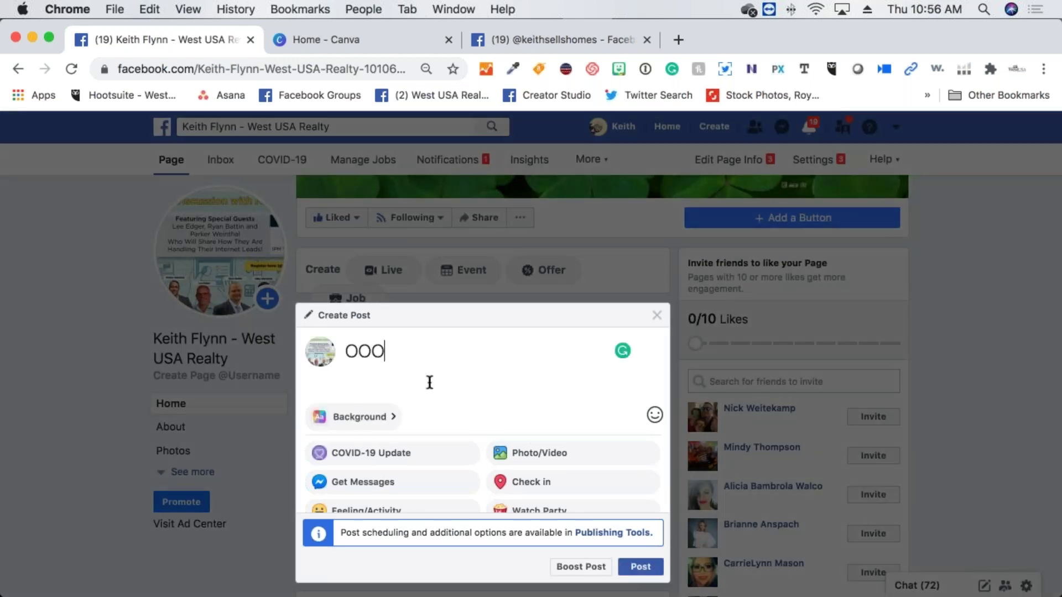
scroll(429, 382, down, 1)
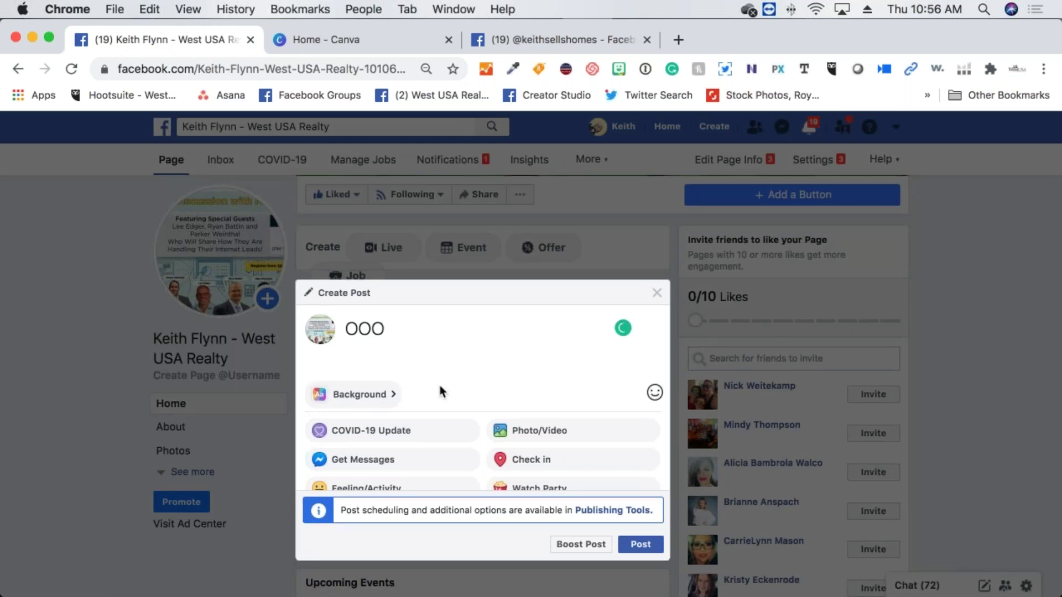
scroll(422, 437, down, 2)
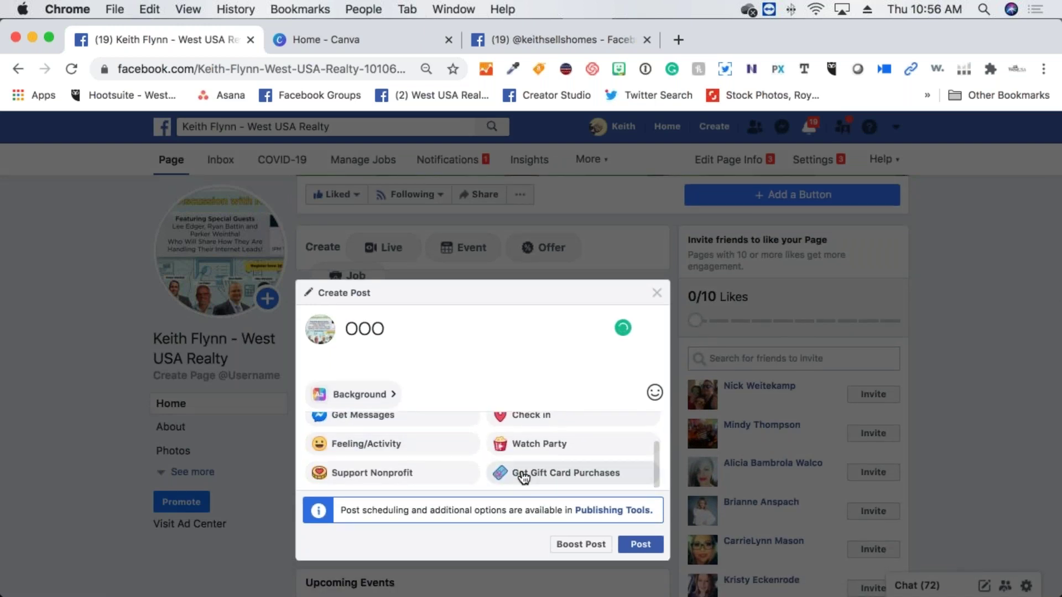
scroll(498, 470, up, 3)
scroll(373, 376, up, 2)
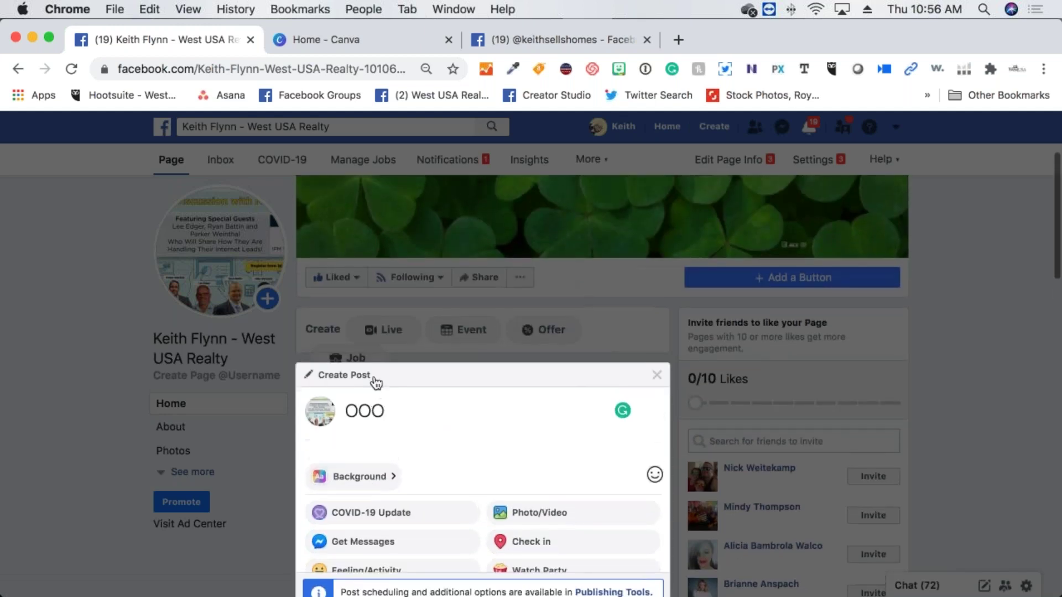
scroll(412, 417, down, 5)
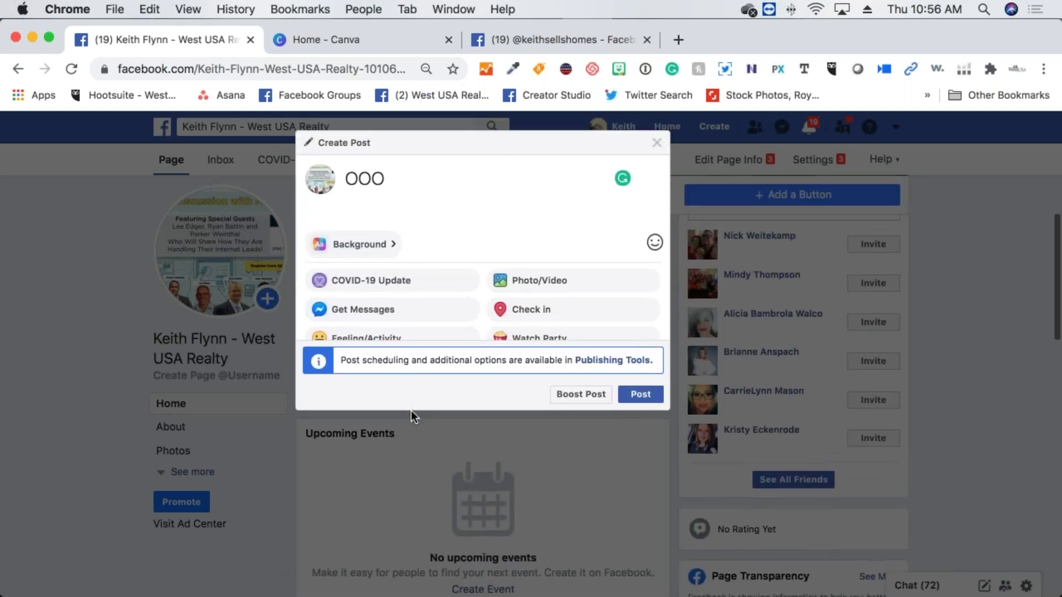
scroll(410, 411, up, 3)
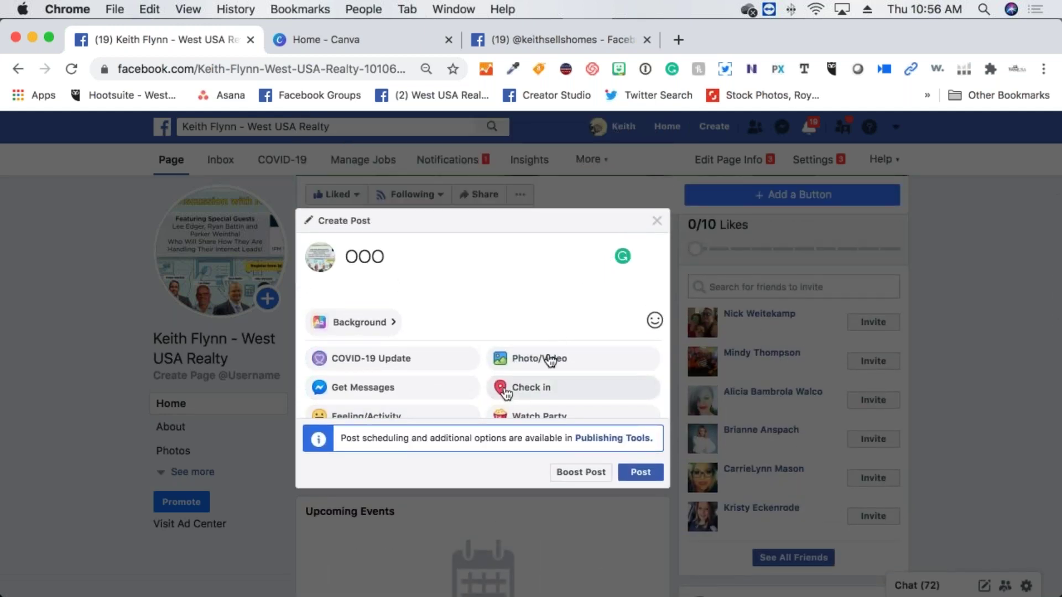
Close the composer, then try attaching a photo/video and cancel the file picker
click(657, 224)
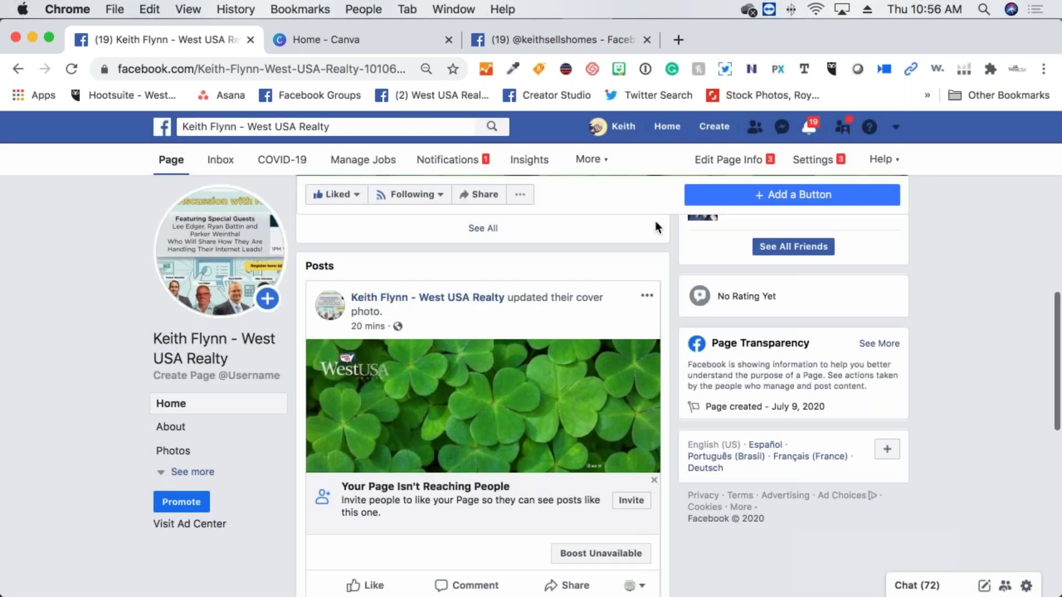
scroll(338, 319, up, 4)
scroll(338, 319, up, 5)
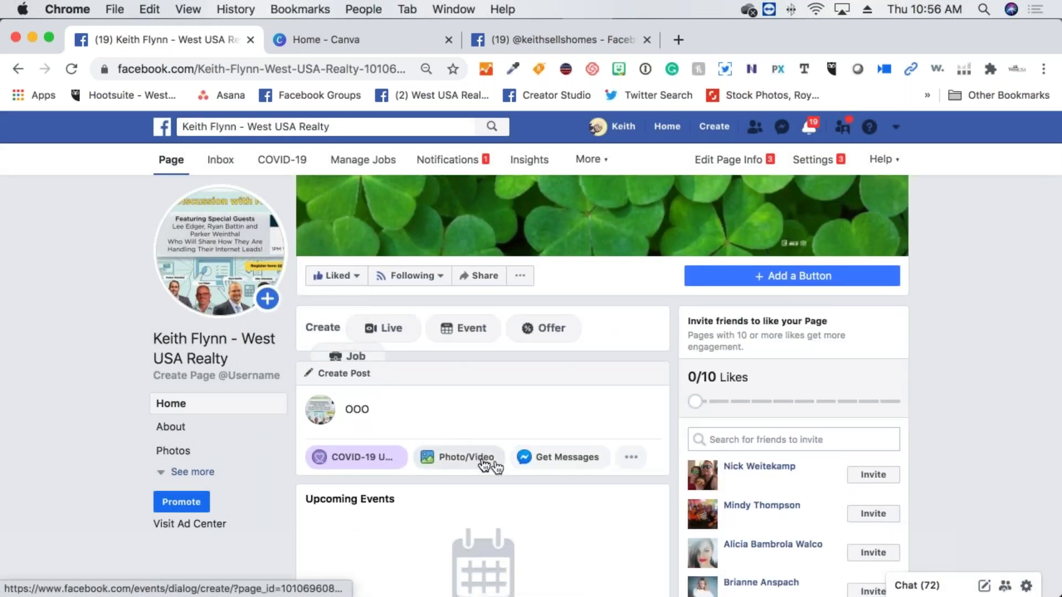
click(479, 464)
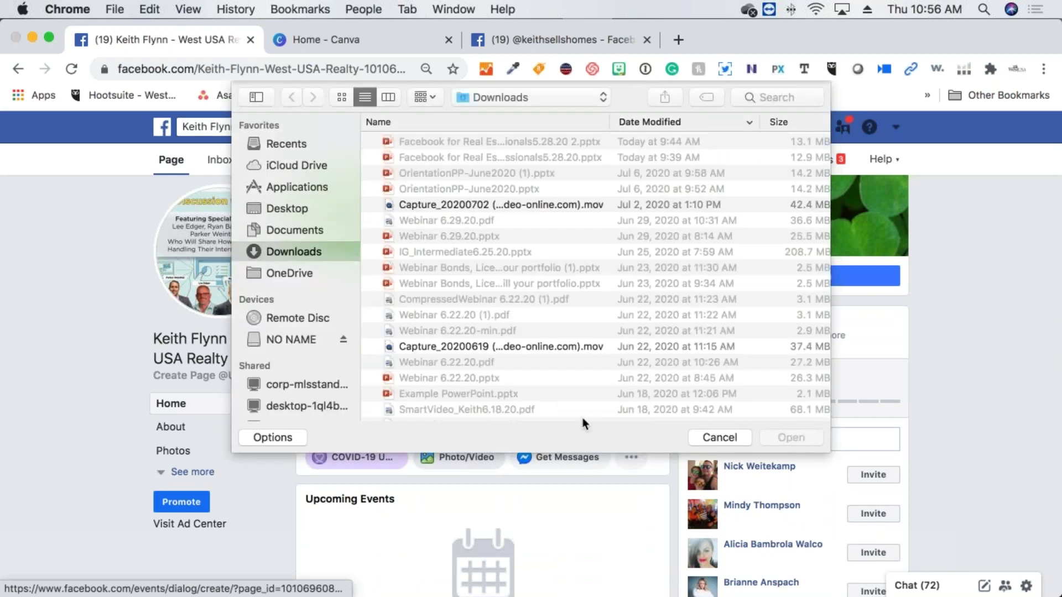
click(728, 443)
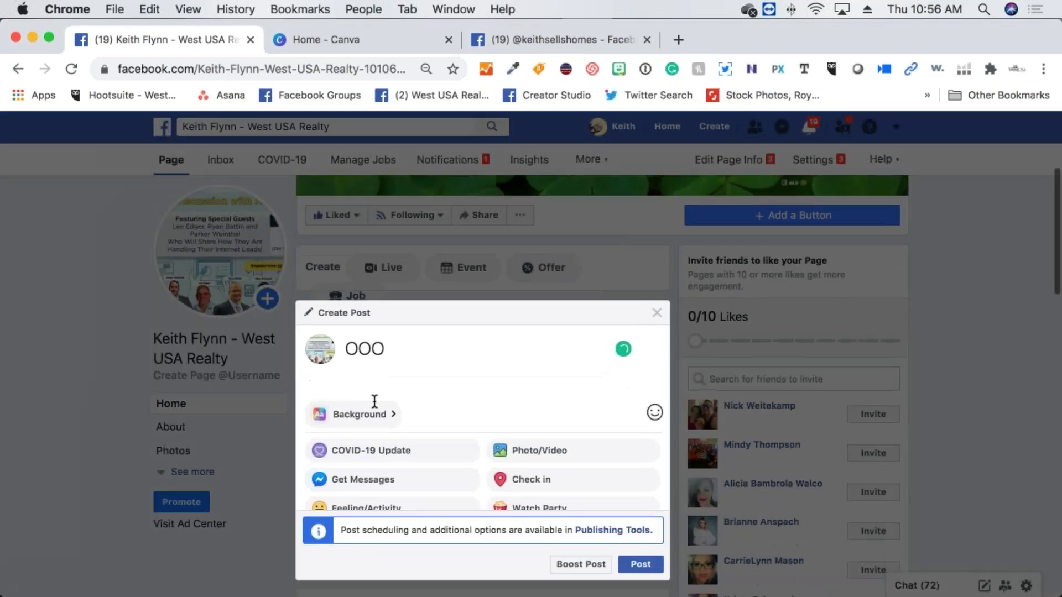
key(BackSpace)
key(BackSpace)
key(BackSpace)
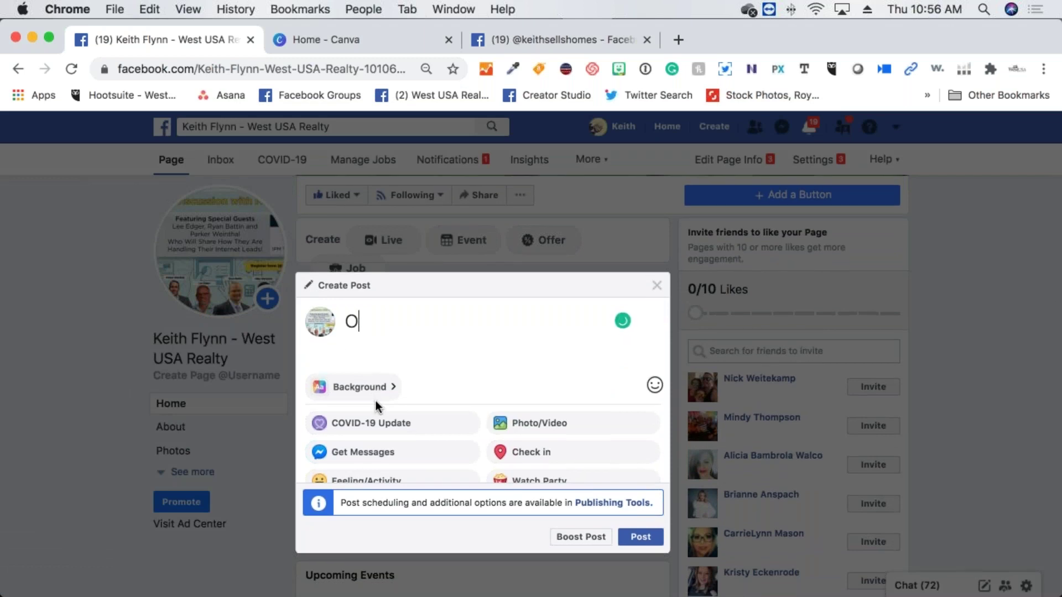
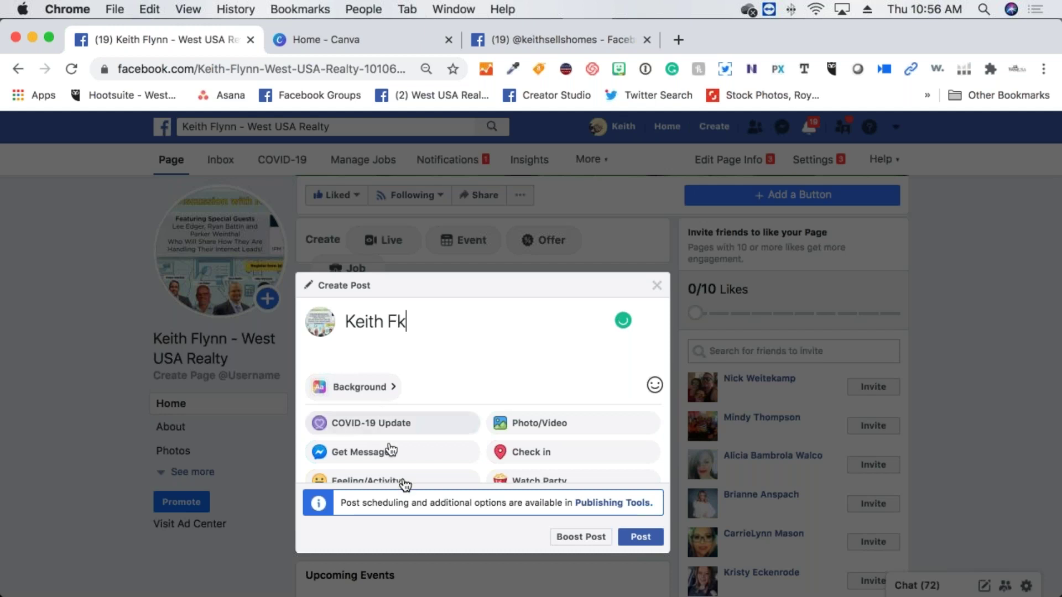
scroll(403, 476, down, 3)
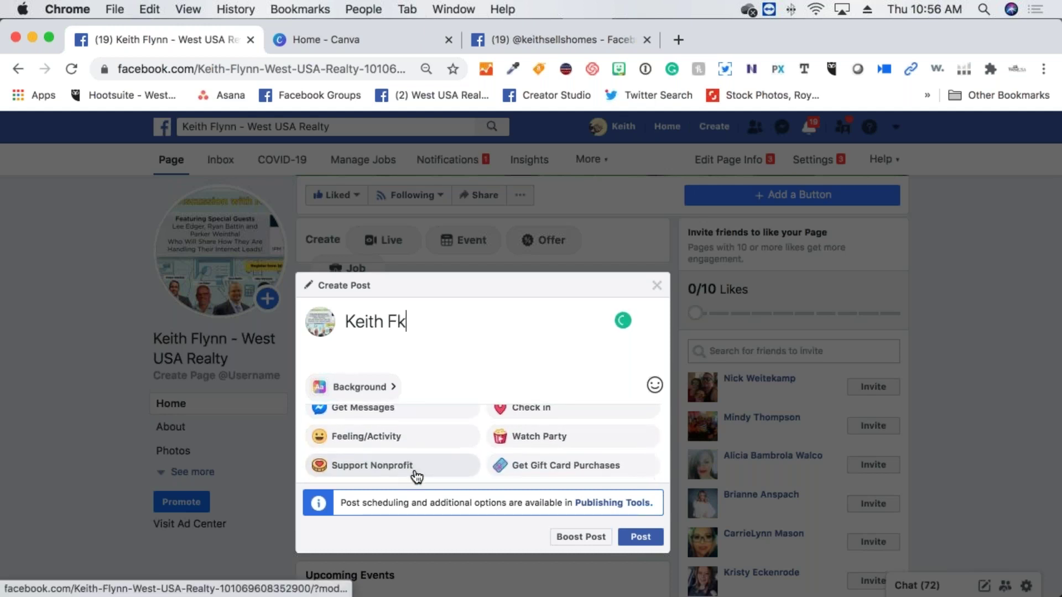
scroll(414, 478, up, 3)
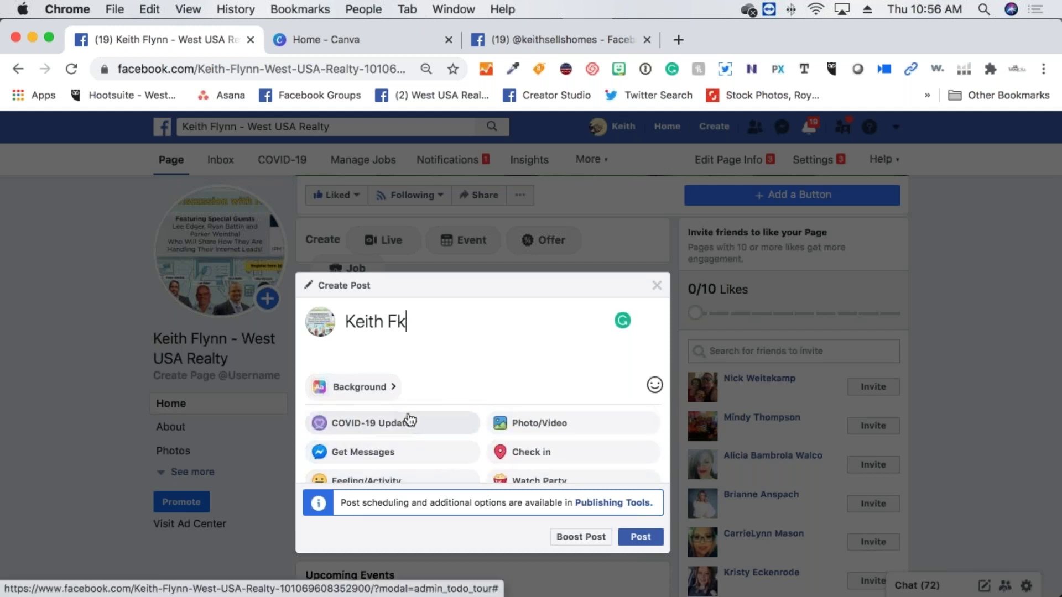
click(385, 385)
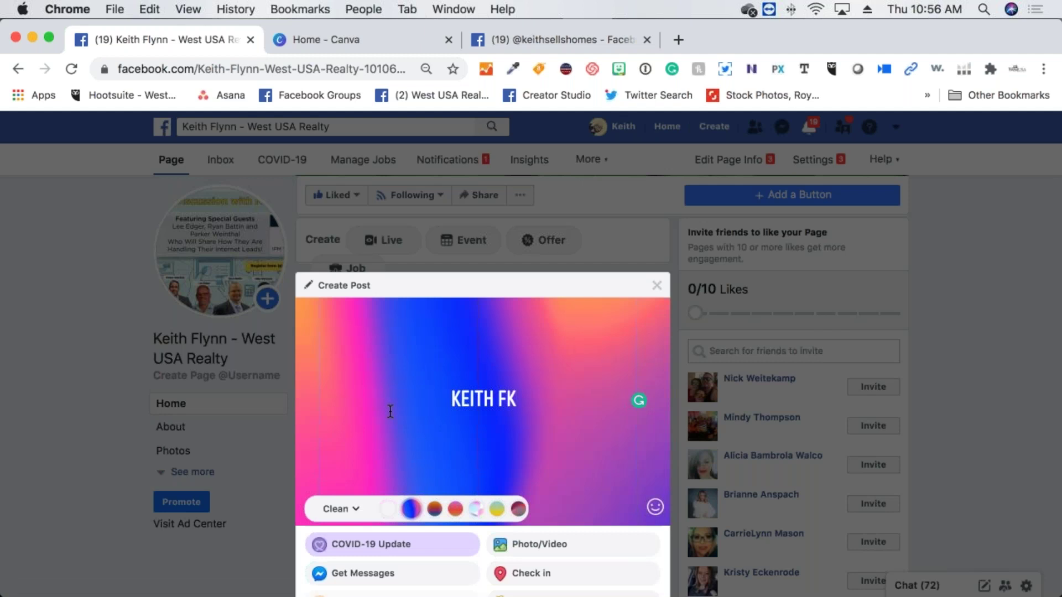
scroll(387, 414, down, 5)
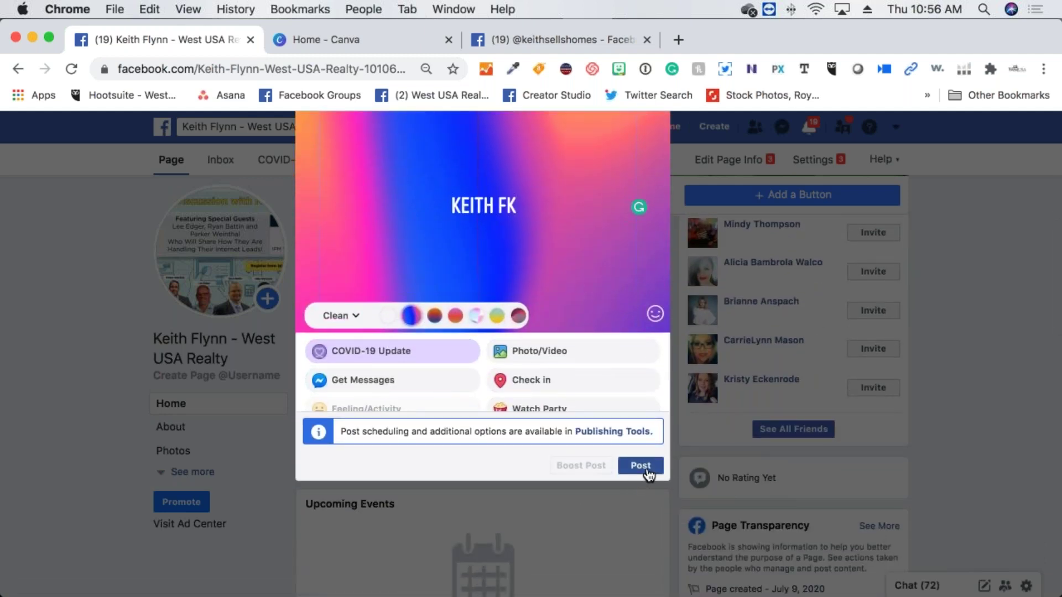
click(644, 466)
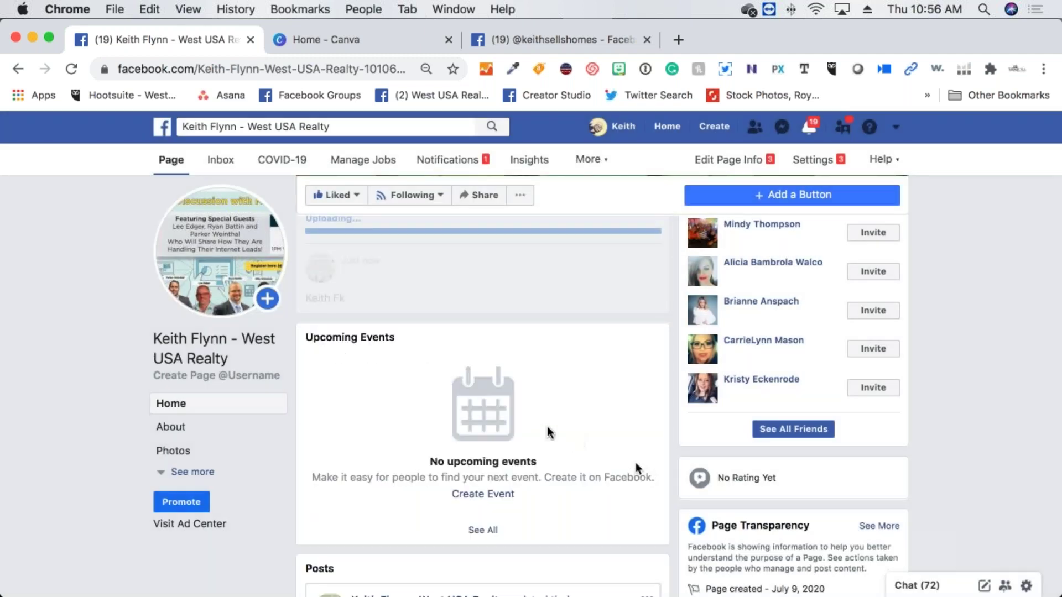
scroll(497, 399, down, 2)
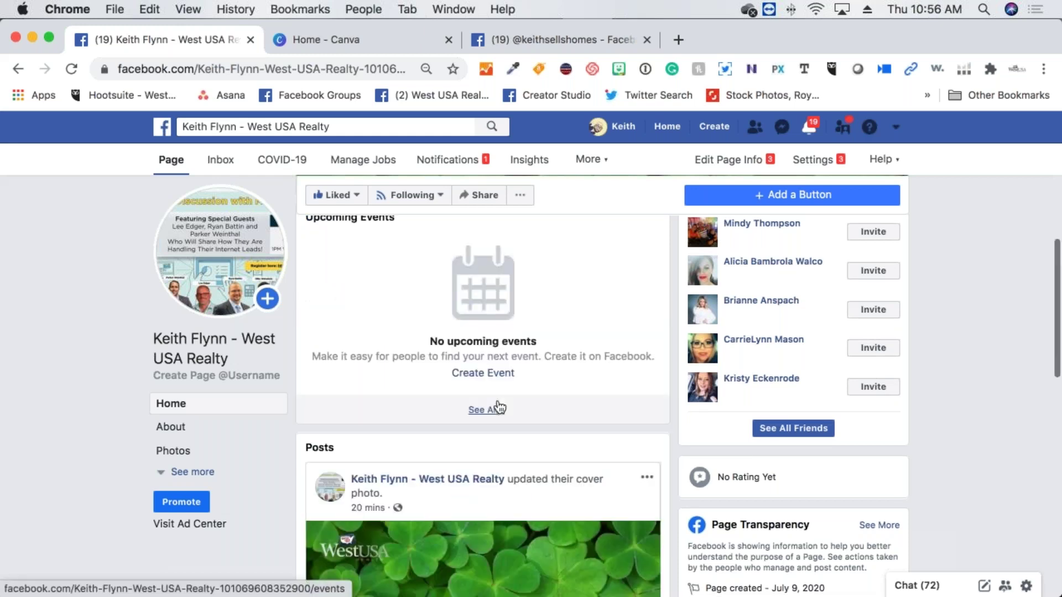
scroll(496, 402, down, 3)
scroll(495, 402, down, 2)
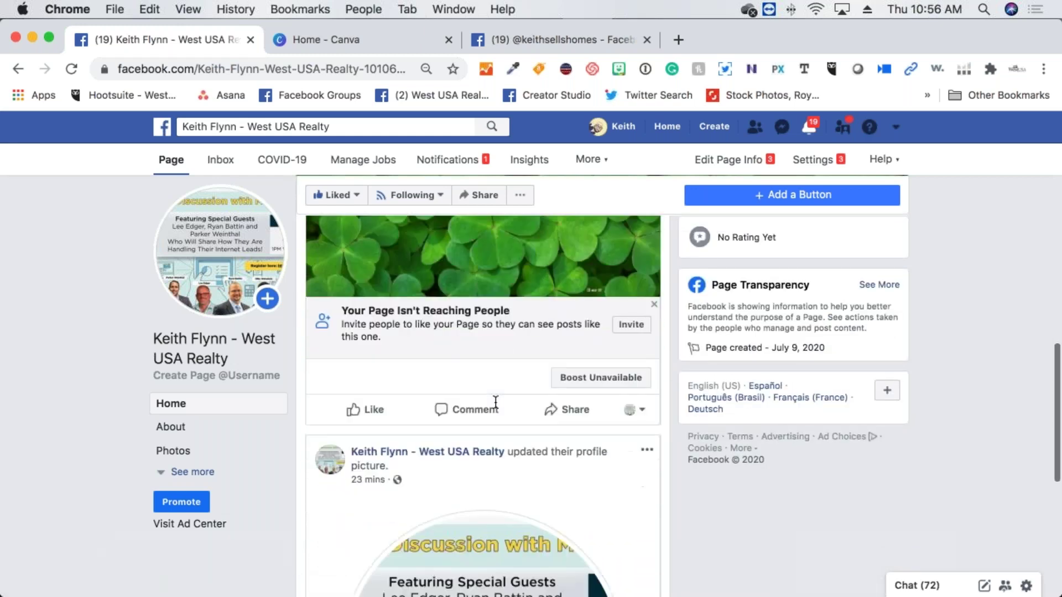
scroll(495, 401, up, 5)
scroll(496, 401, up, 5)
scroll(496, 401, down, 10)
scroll(496, 401, down, 7)
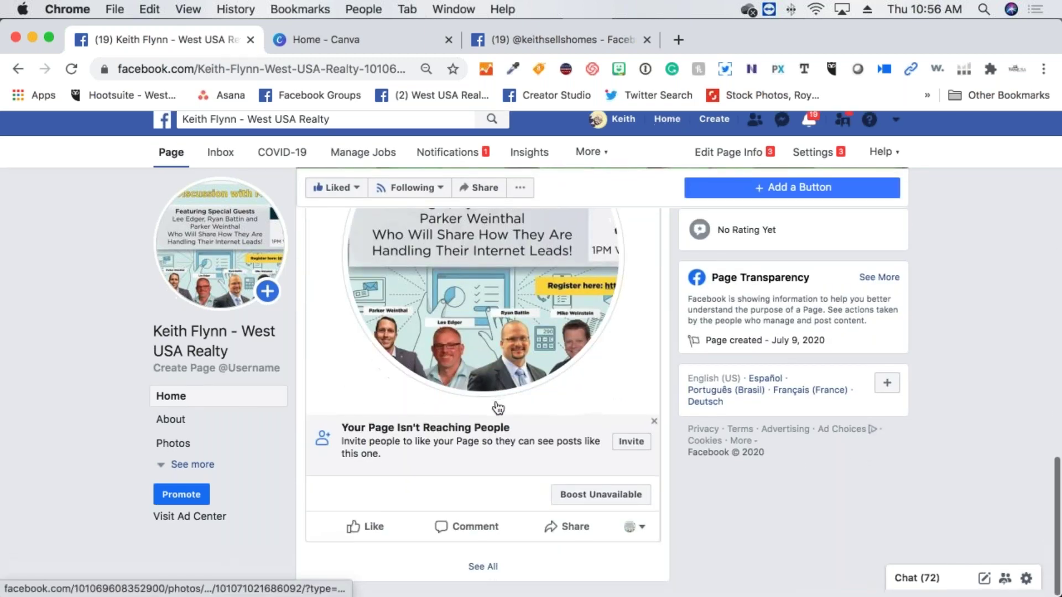
scroll(496, 400, up, 9)
scroll(496, 401, up, 5)
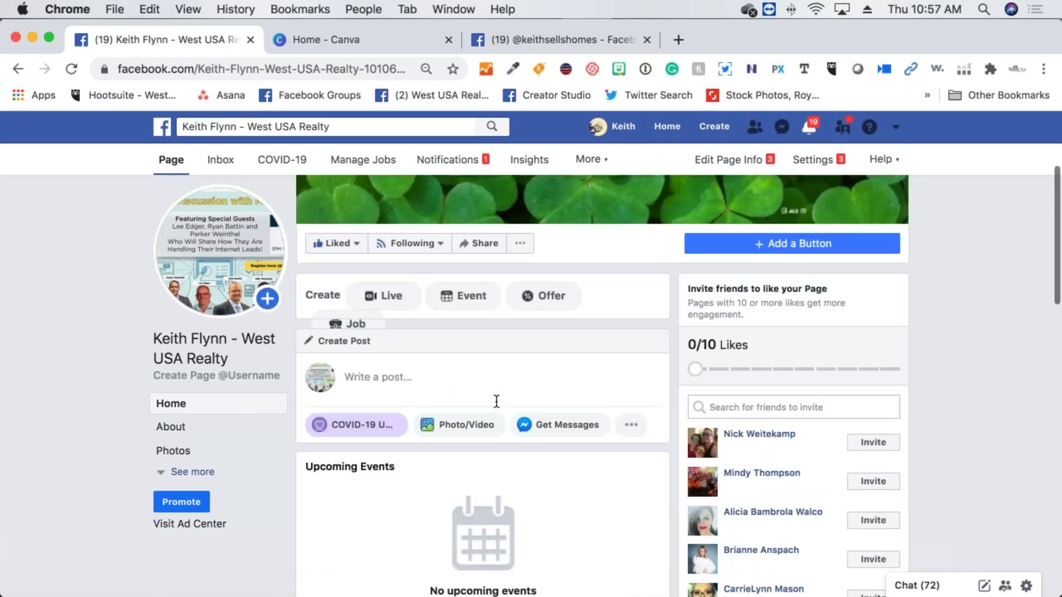
Follow the Publishing Tools link from Create Post to view the page's Published Posts
click(524, 394)
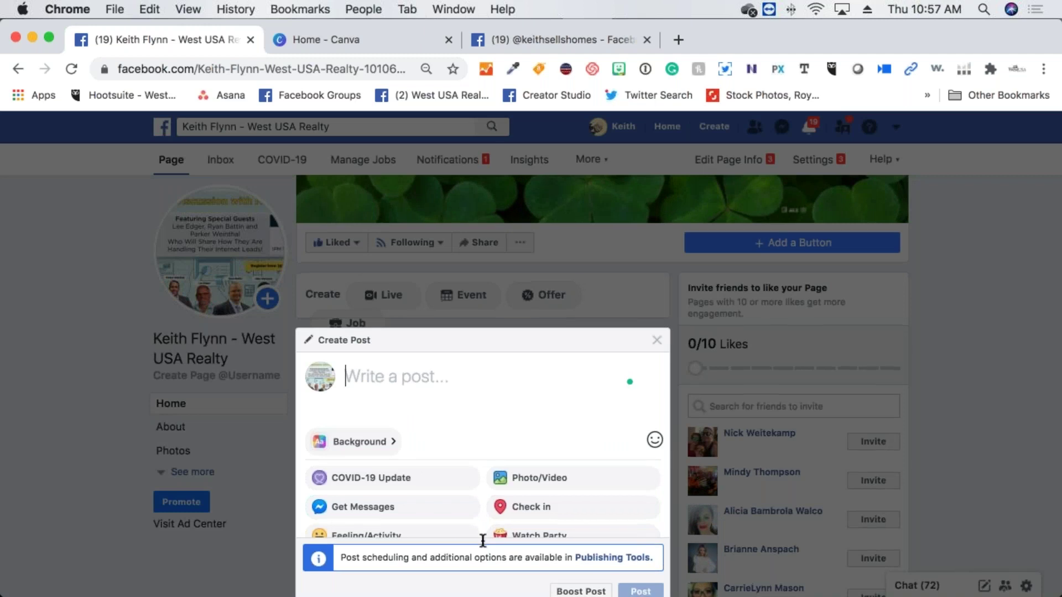
scroll(570, 523, down, 3)
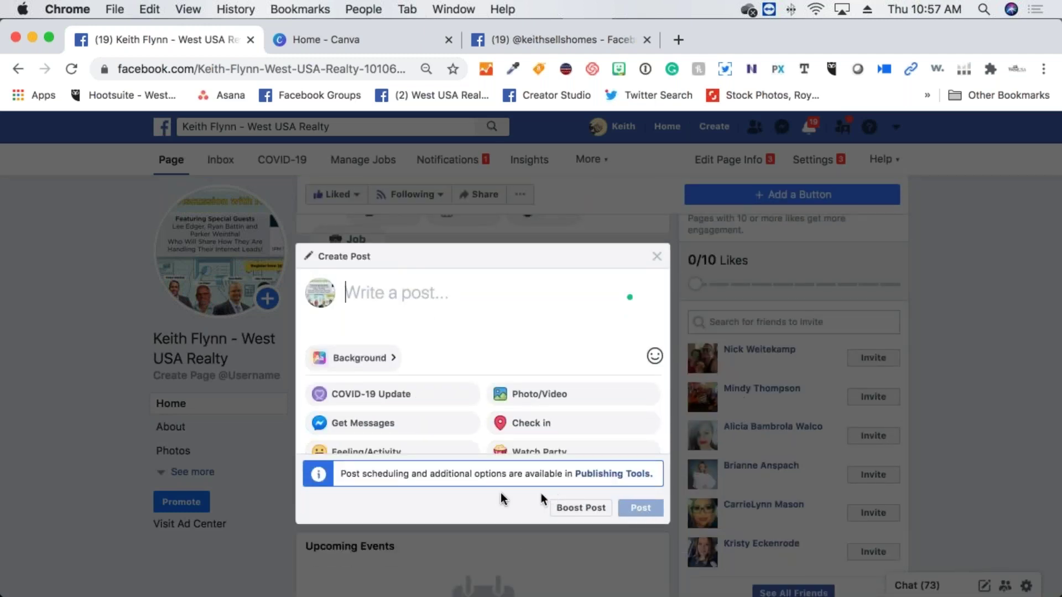
click(600, 475)
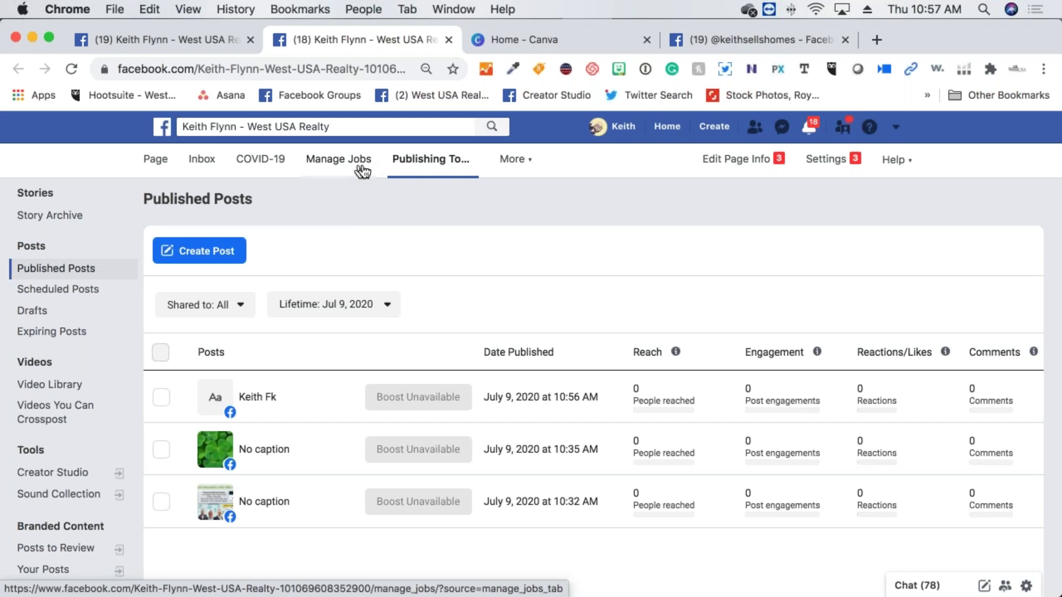
click(532, 167)
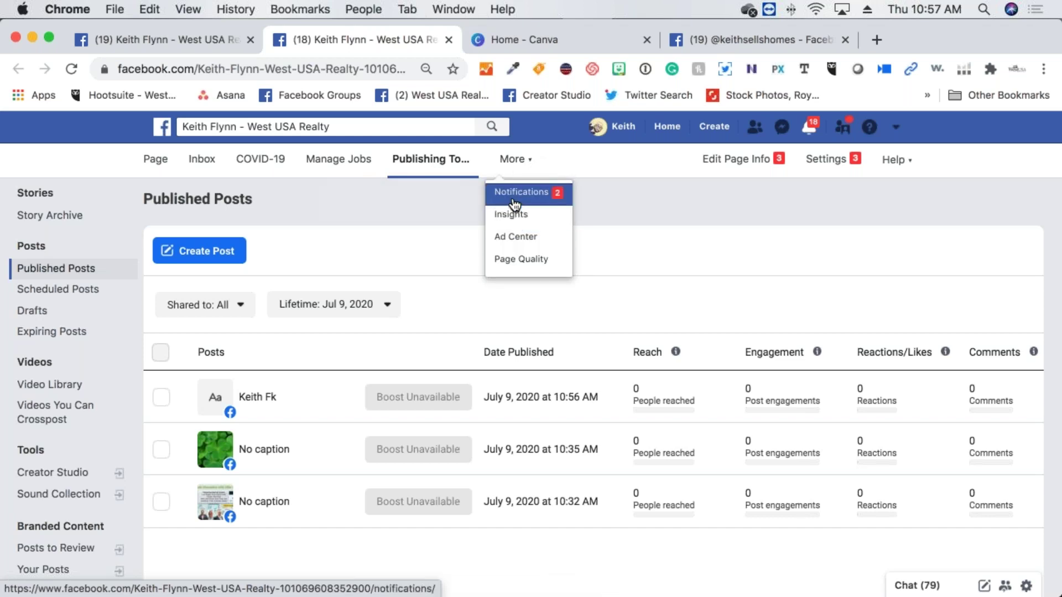
click(454, 210)
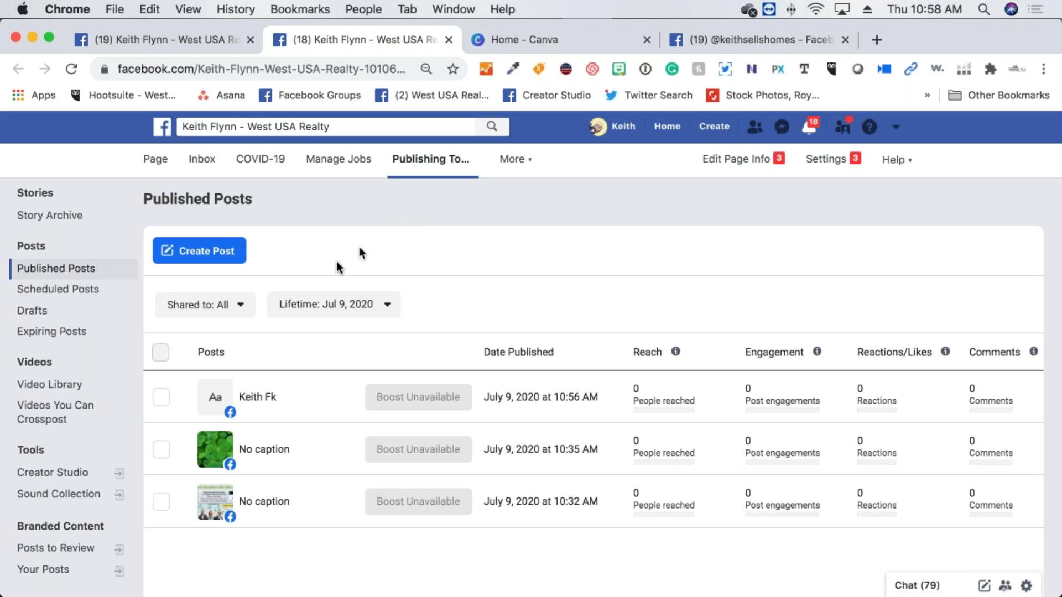
click(226, 253)
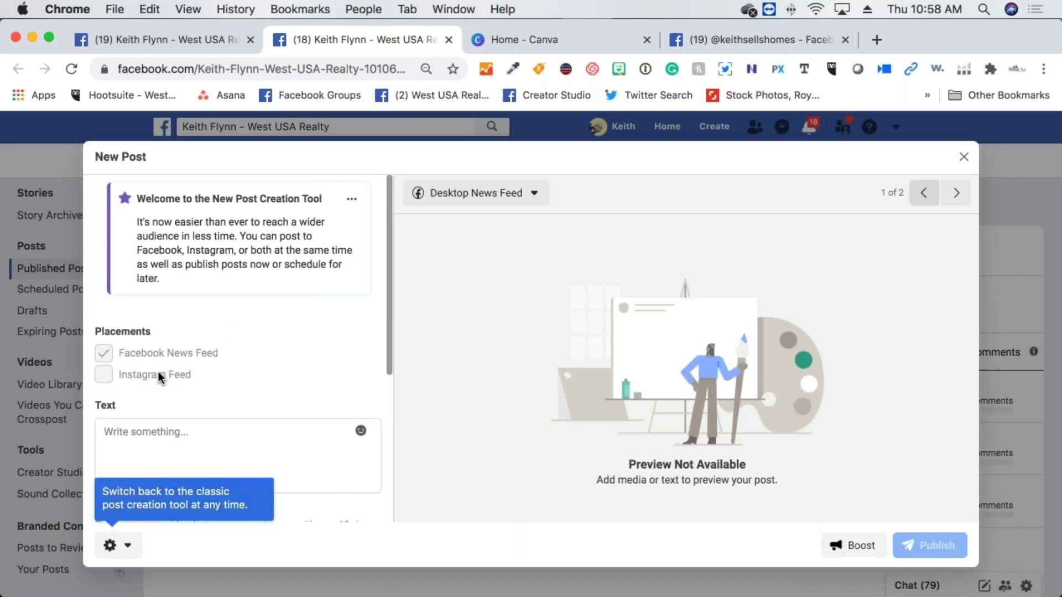
Create a new post from Publishing Tools and set it to Schedule for later (Jul 9, 2020, 11:19 AM)
mouse_move(160, 373)
click(132, 448)
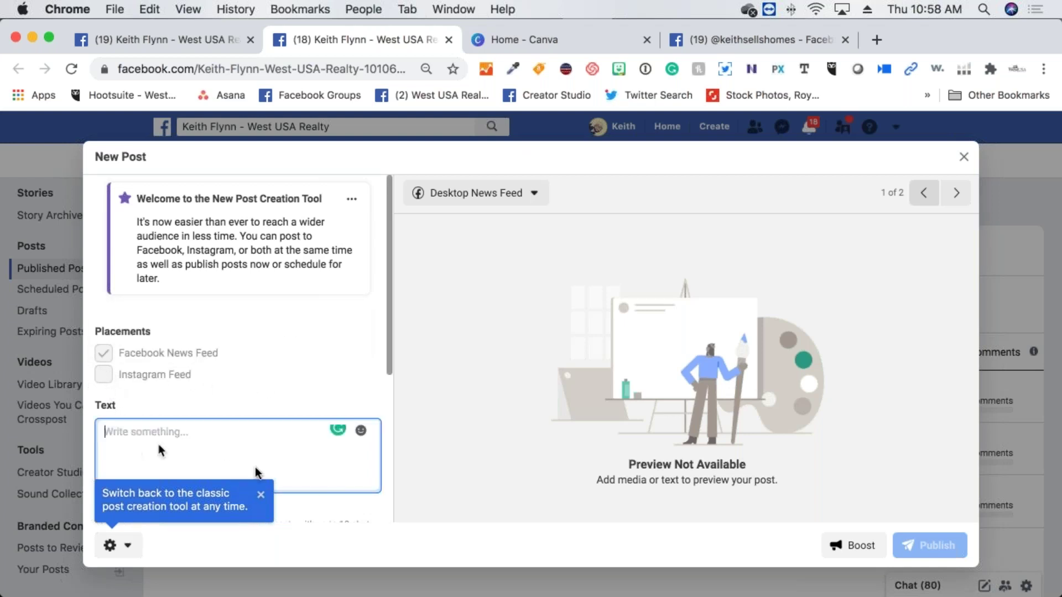
click(261, 495)
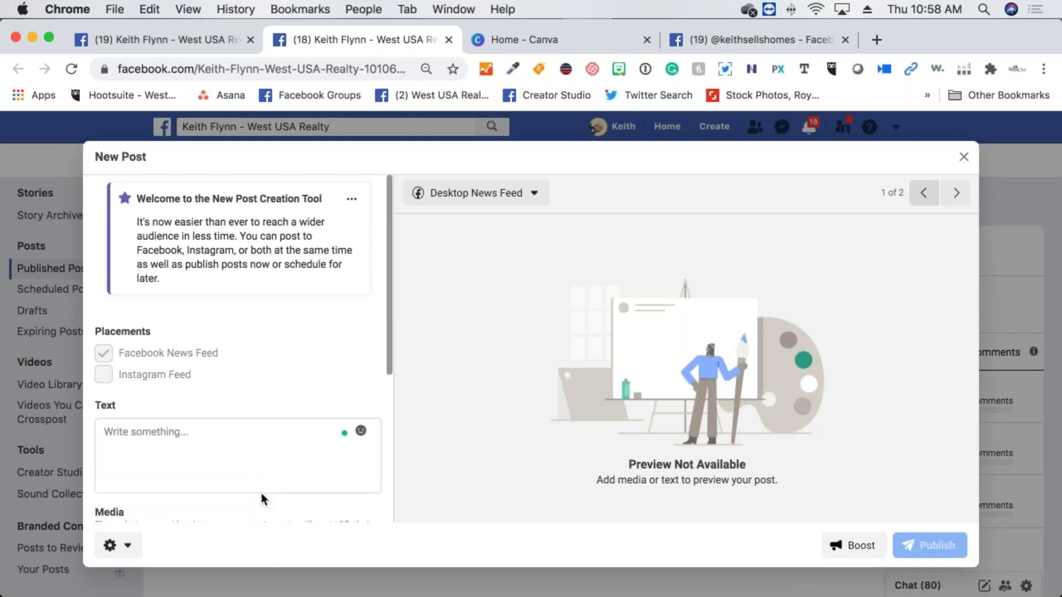
scroll(197, 475, down, 10)
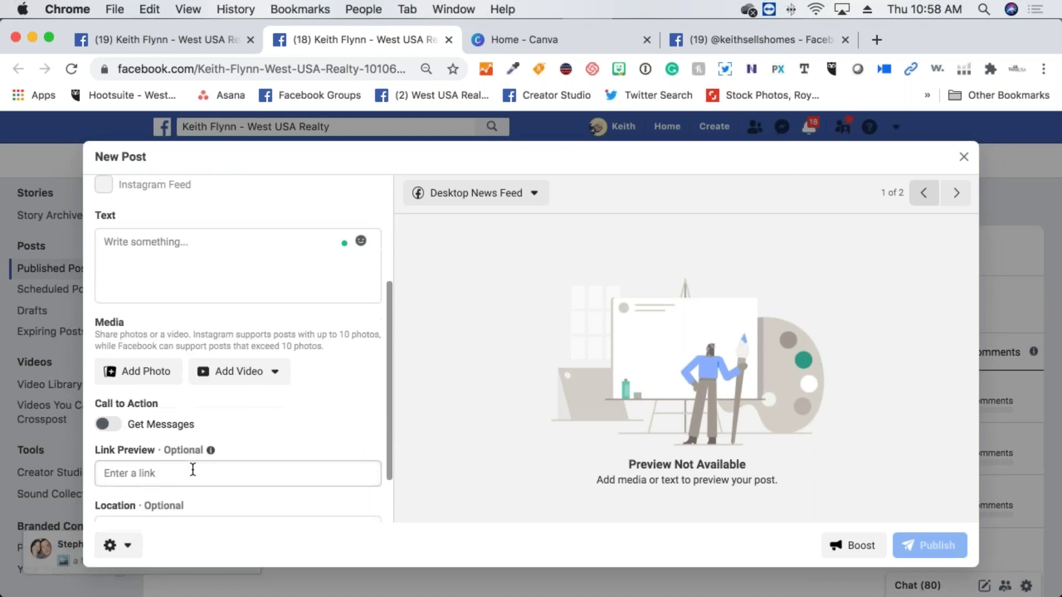
scroll(195, 474, up, 10)
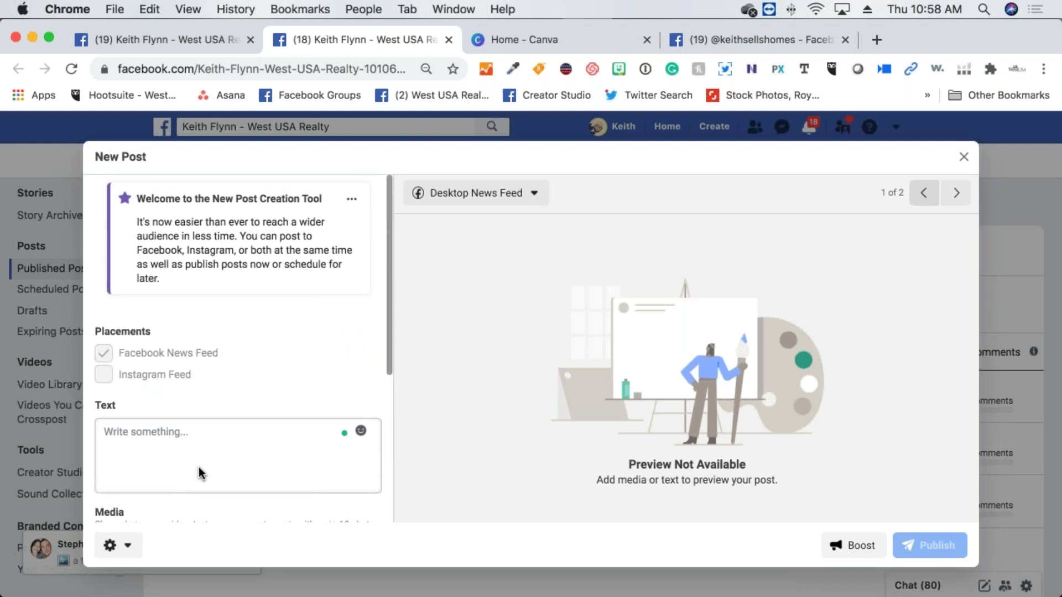
click(207, 446)
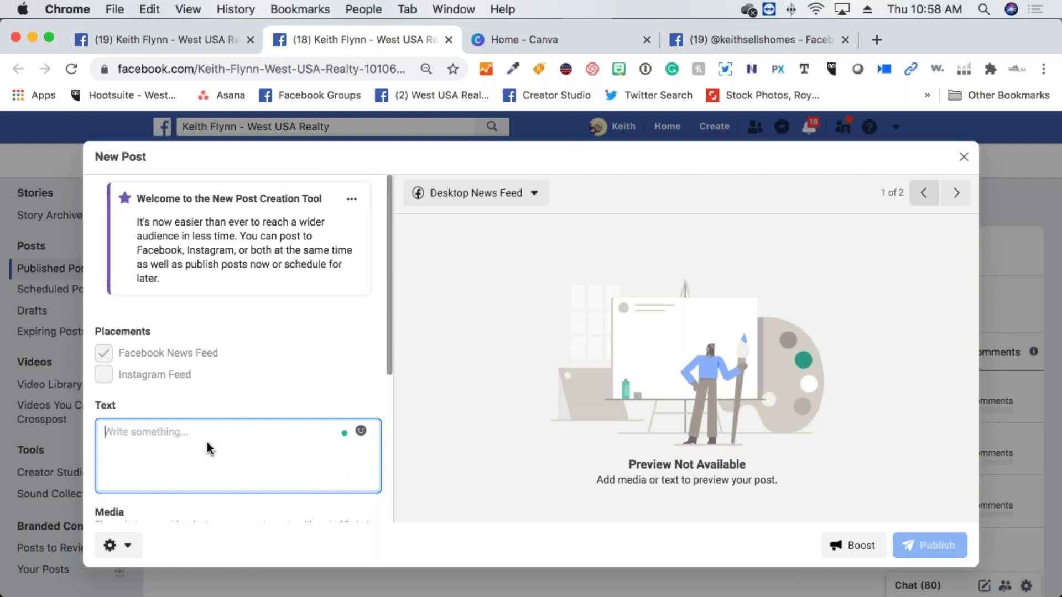
scroll(238, 441, down, 3)
scroll(240, 442, down, 3)
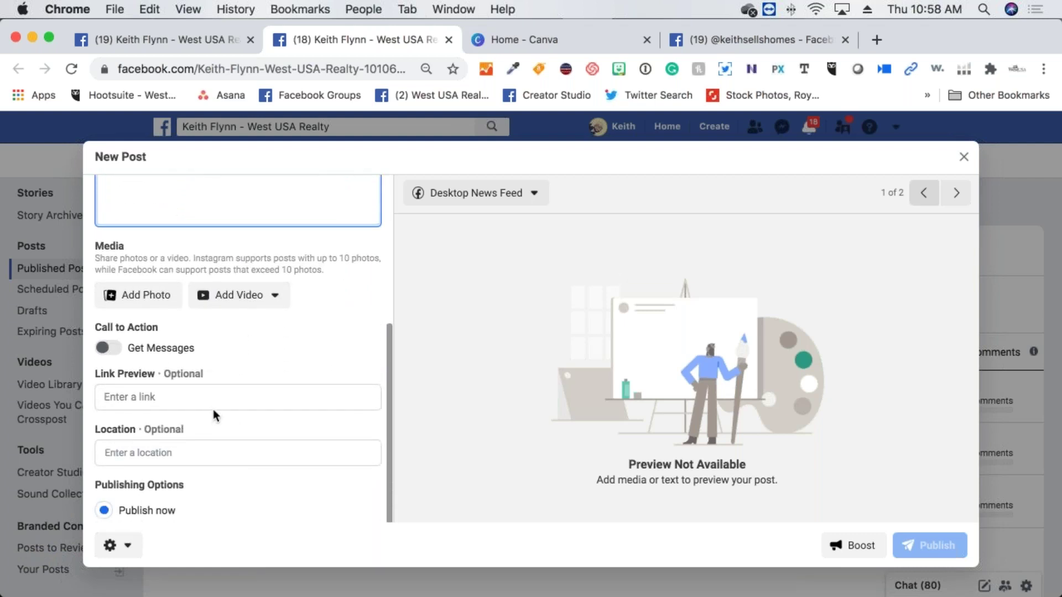
scroll(190, 383, down, 1)
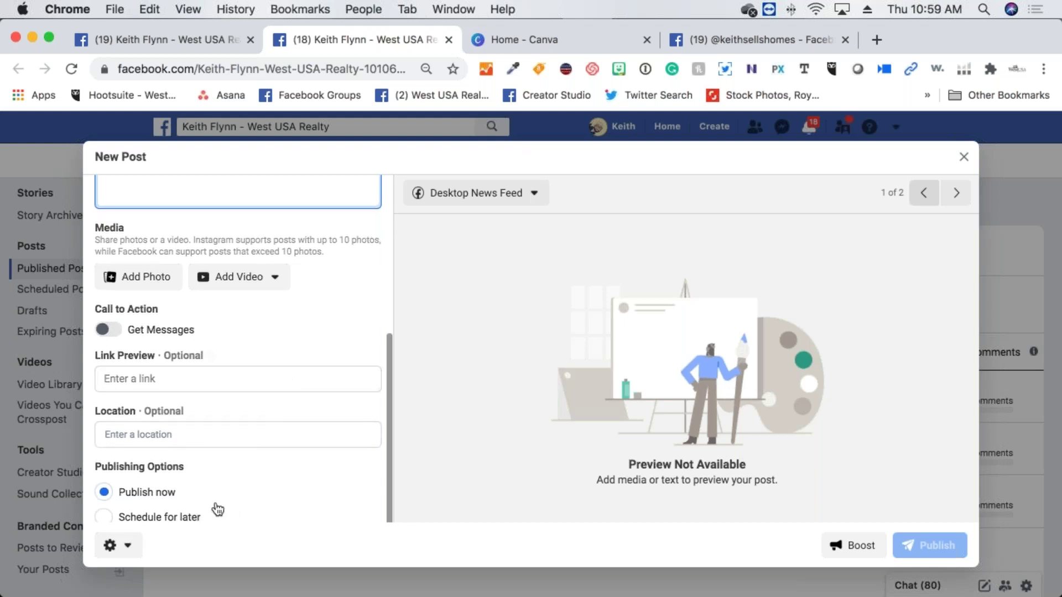
click(105, 518)
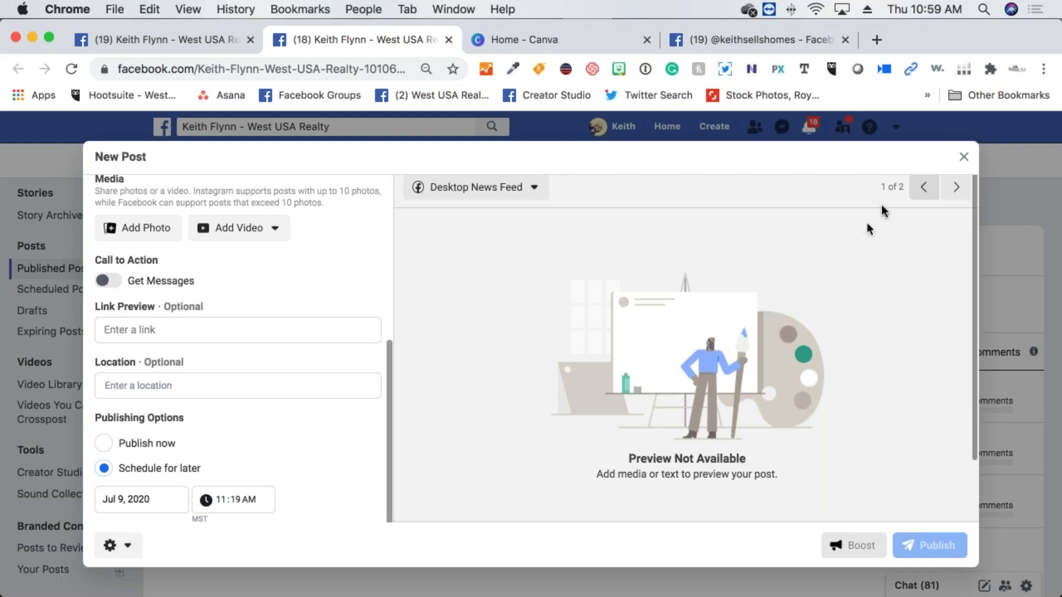
Discard the scheduled post by closing the New Post dialog
click(964, 157)
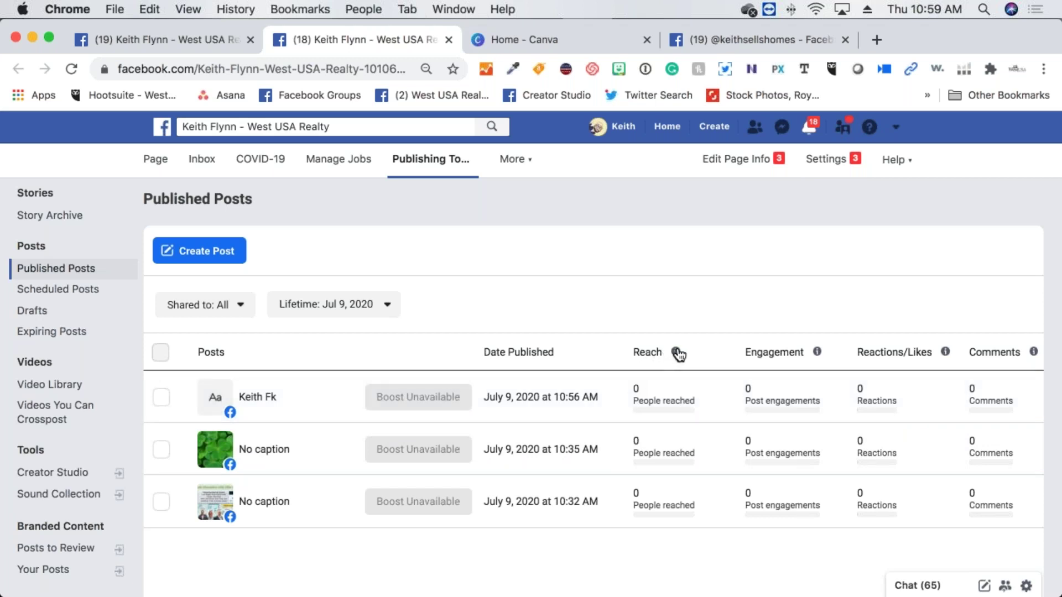
mouse_move(677, 354)
mouse_move(816, 354)
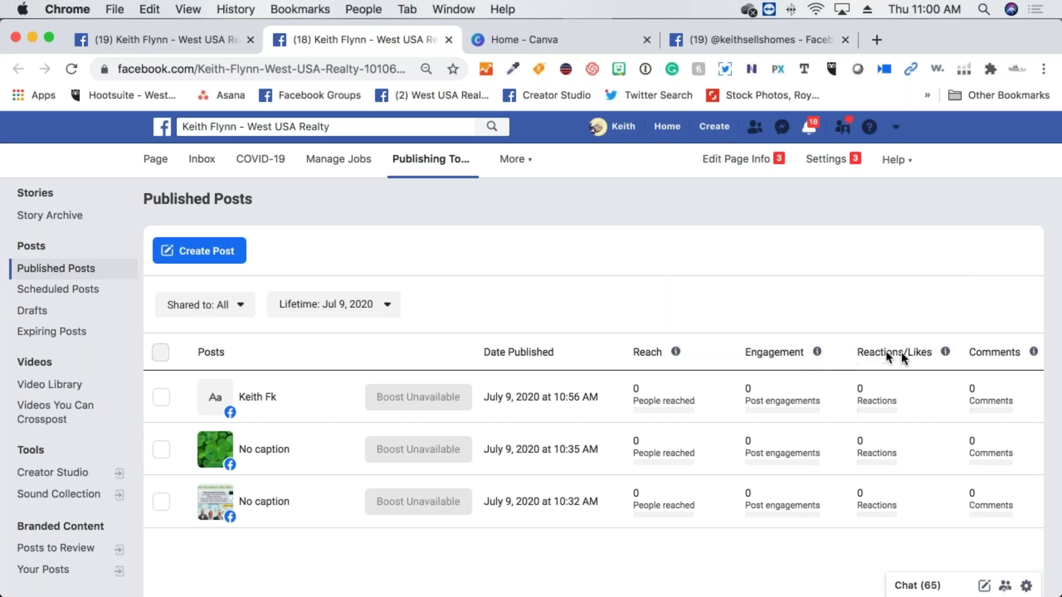
mouse_move(946, 358)
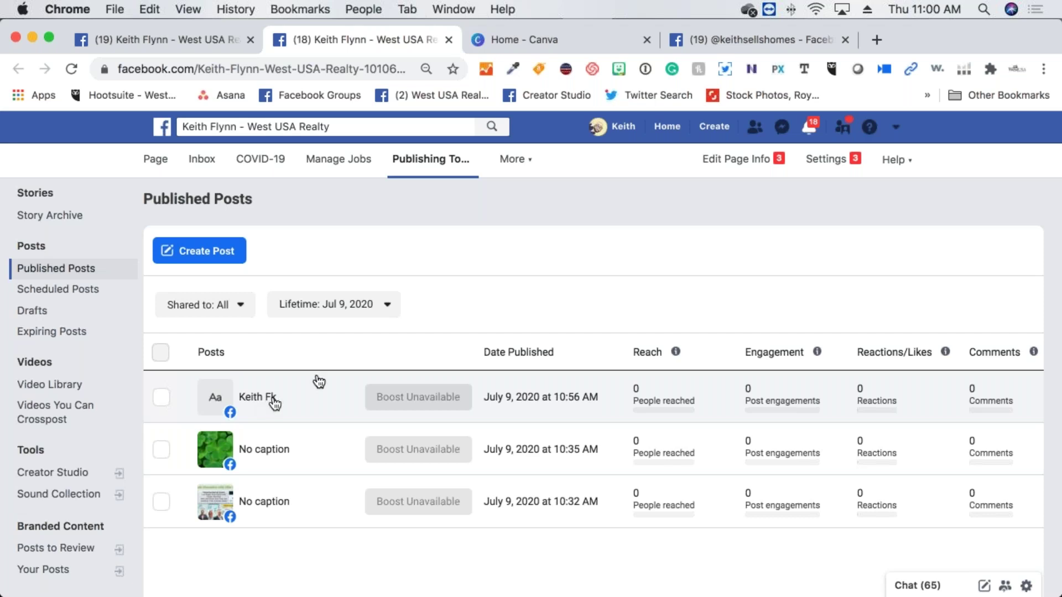
Open westusacalendar.com in a new tab to show the July 2020 company calendar
click(874, 41)
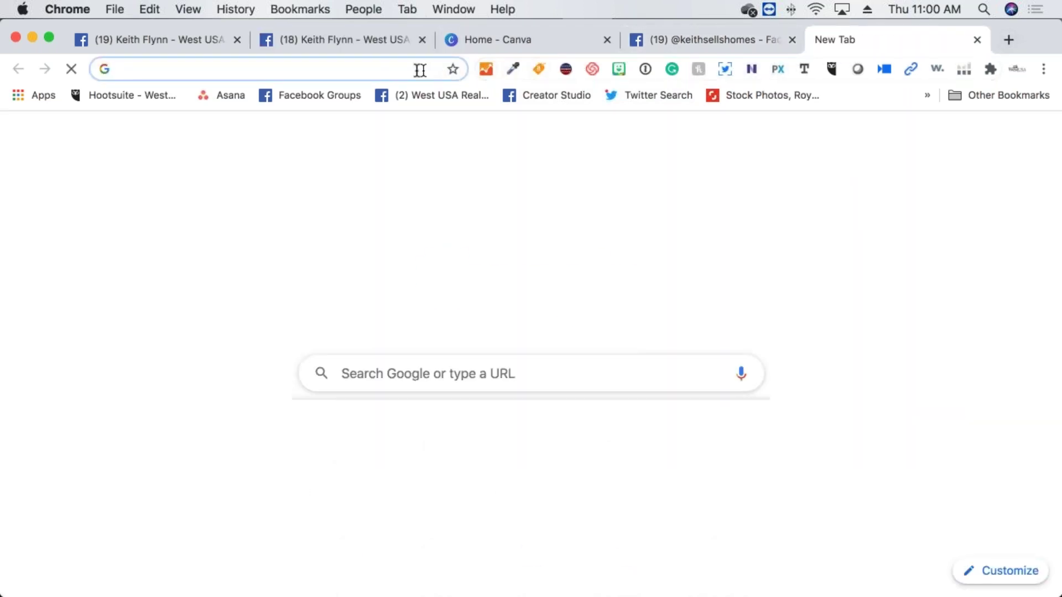
text(westus)
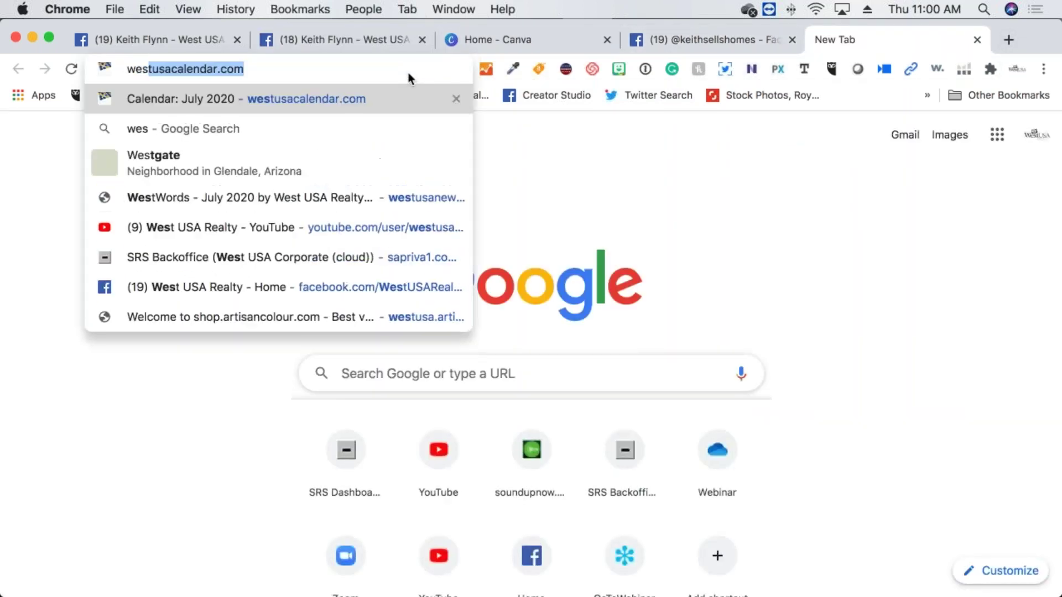
key(BackSpace)
text(a)
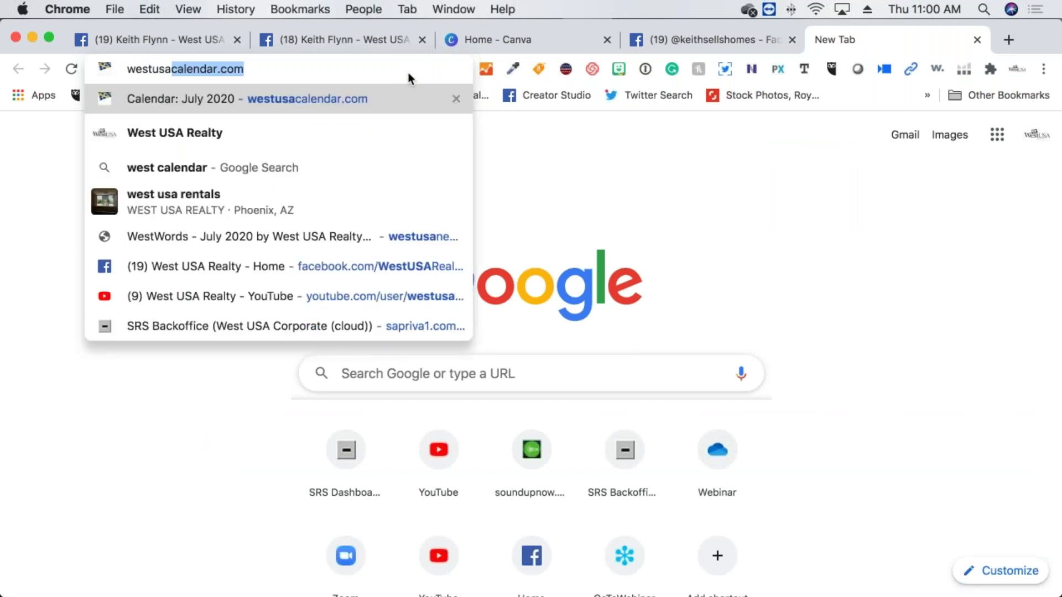
key(Return)
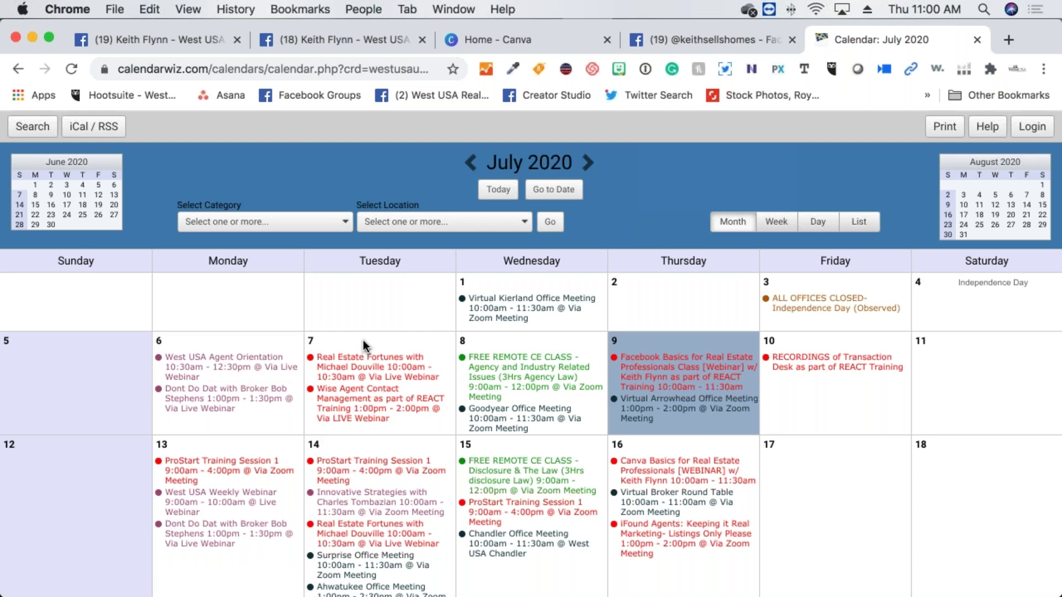
scroll(455, 375, down, 4)
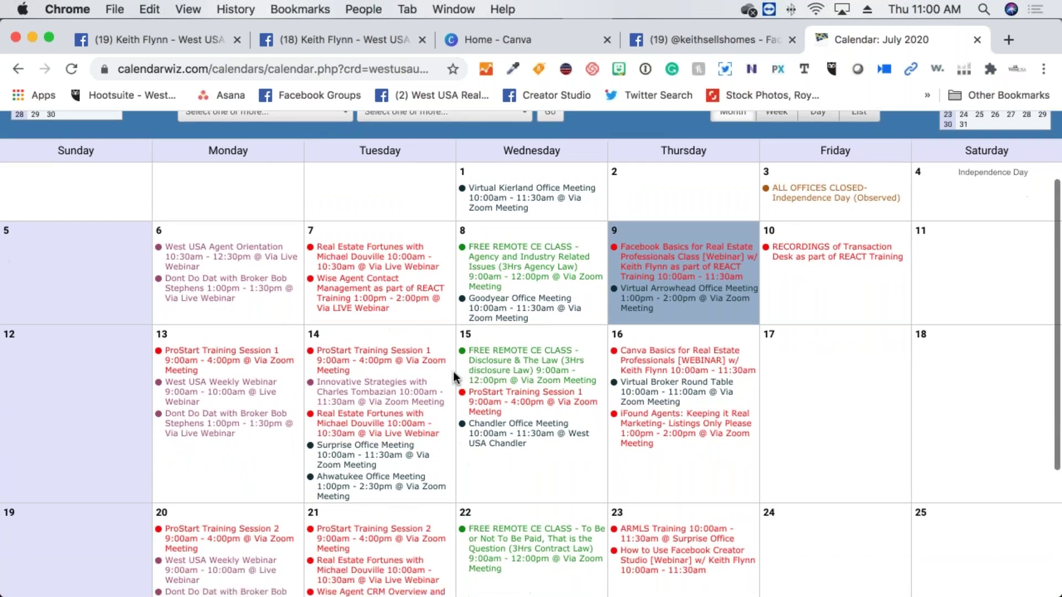